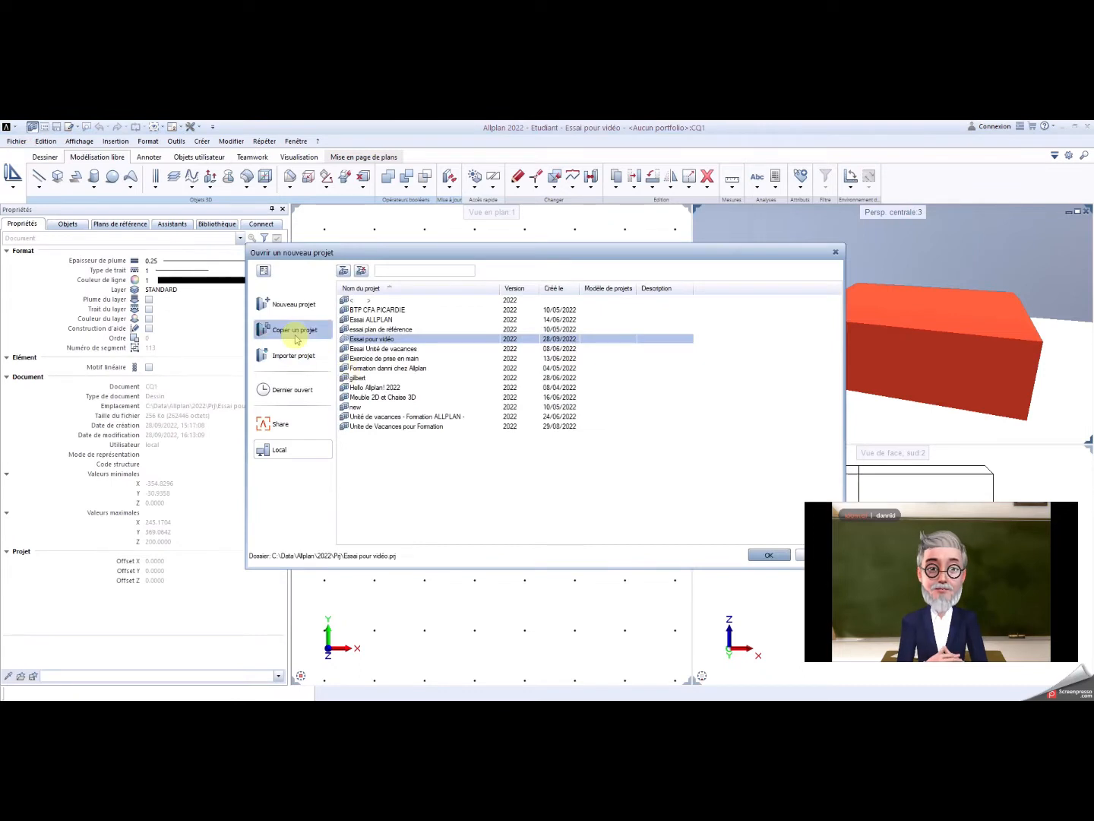
Create a new project named "Vidéo Meublen en 2D" without a project template, keeping the localhost location.
left_click(278, 307)
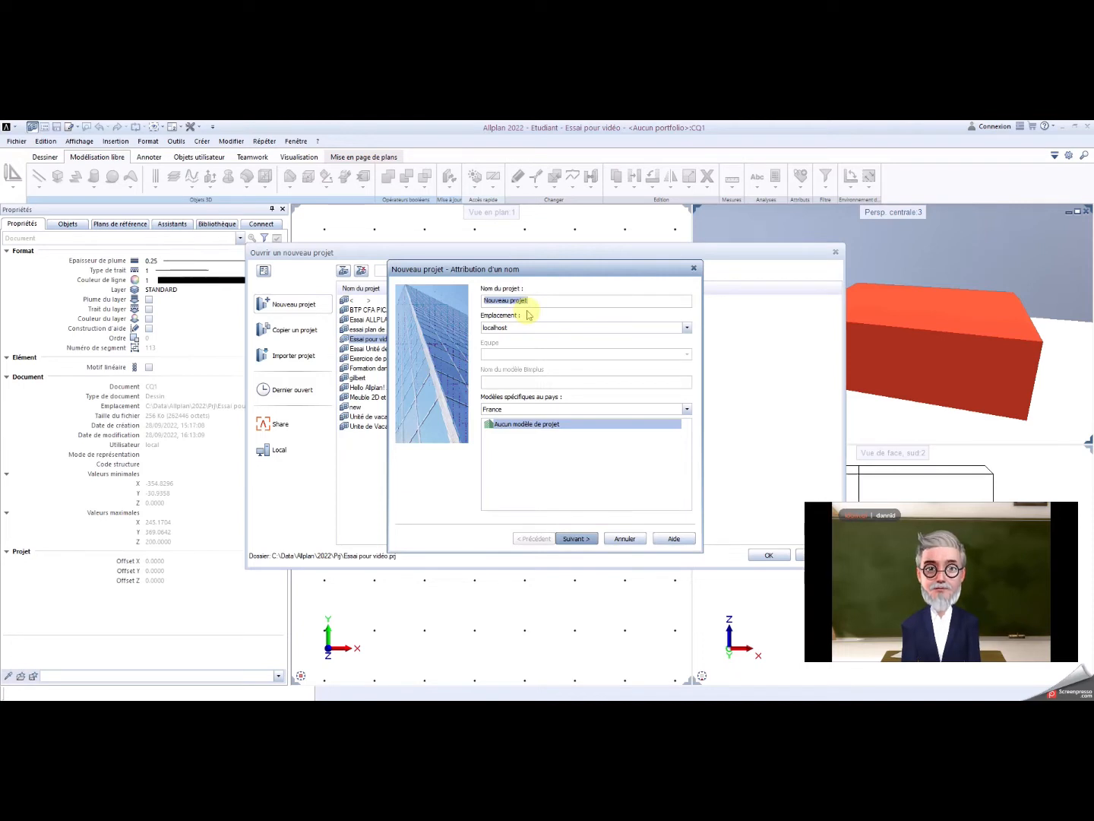
type("Vidéo")
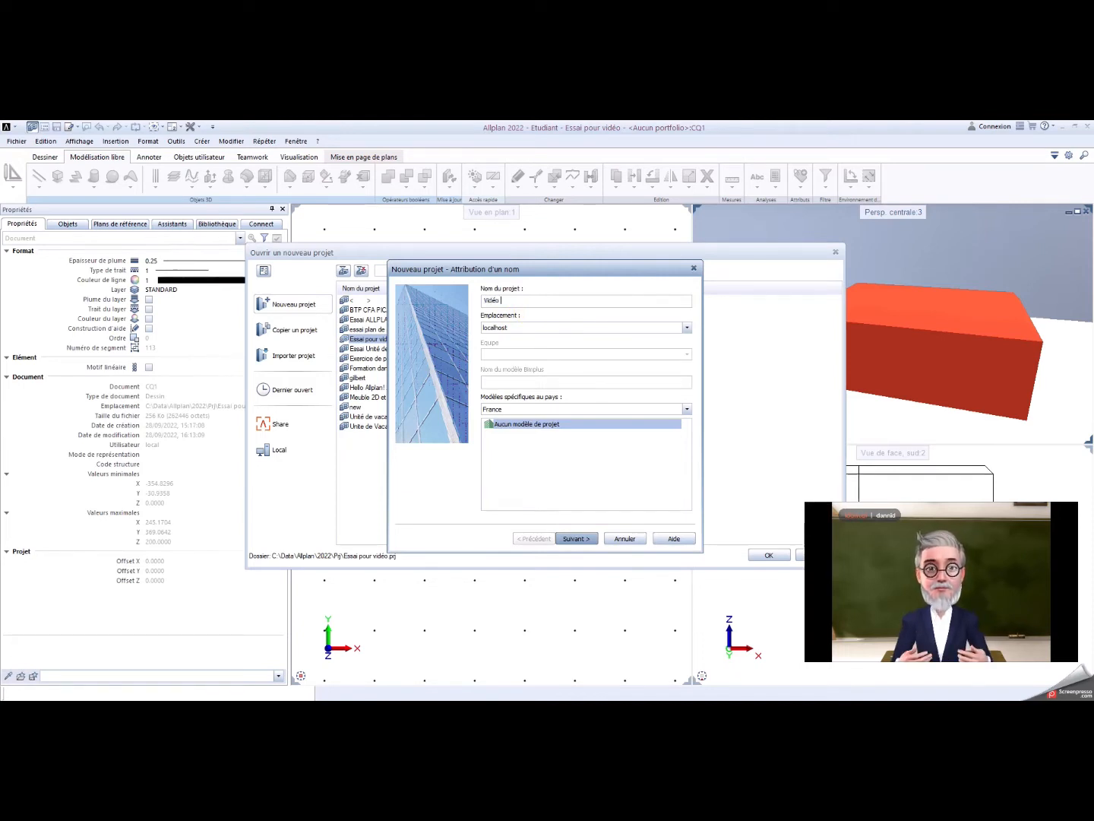
type(" Meubl")
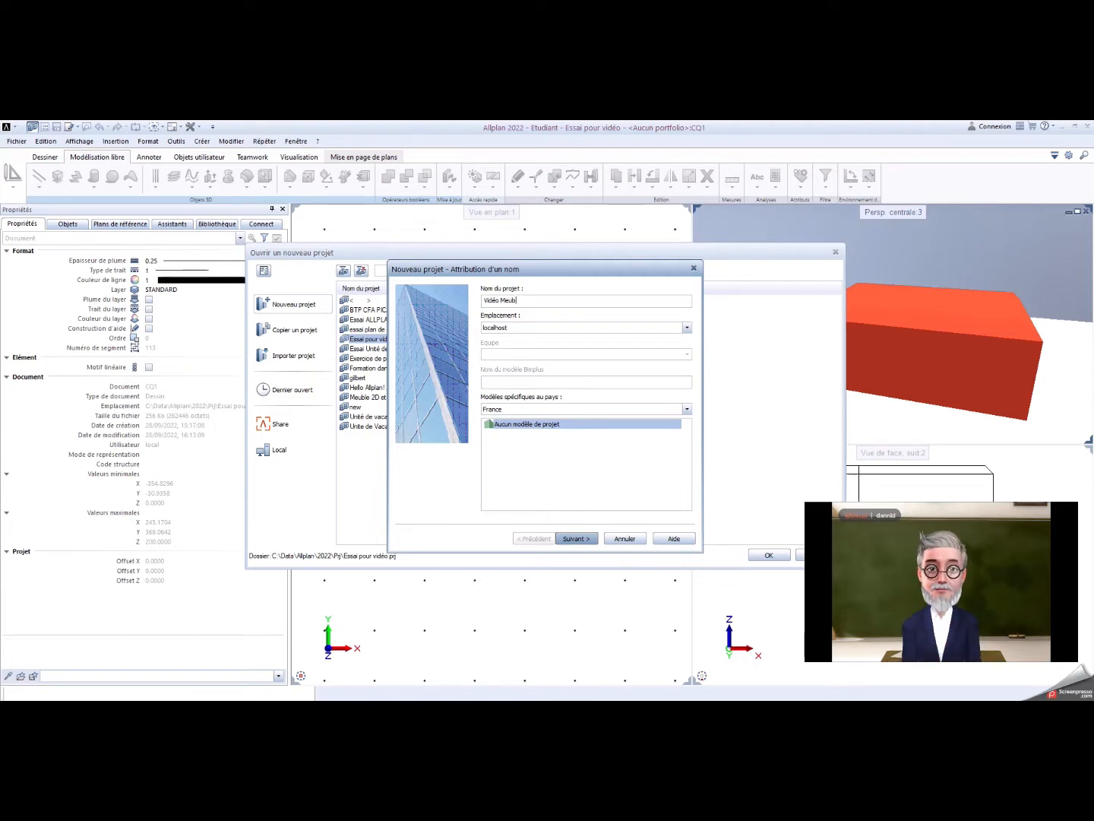
type("en en ")
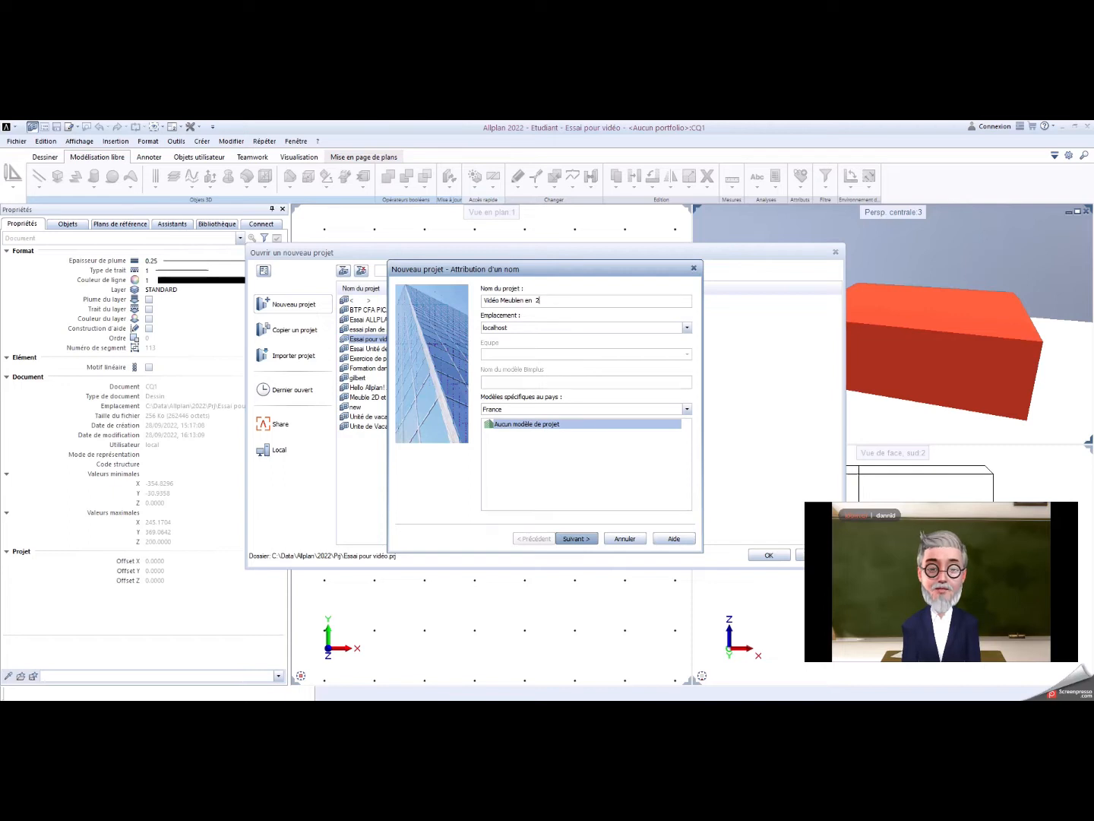
type("2D")
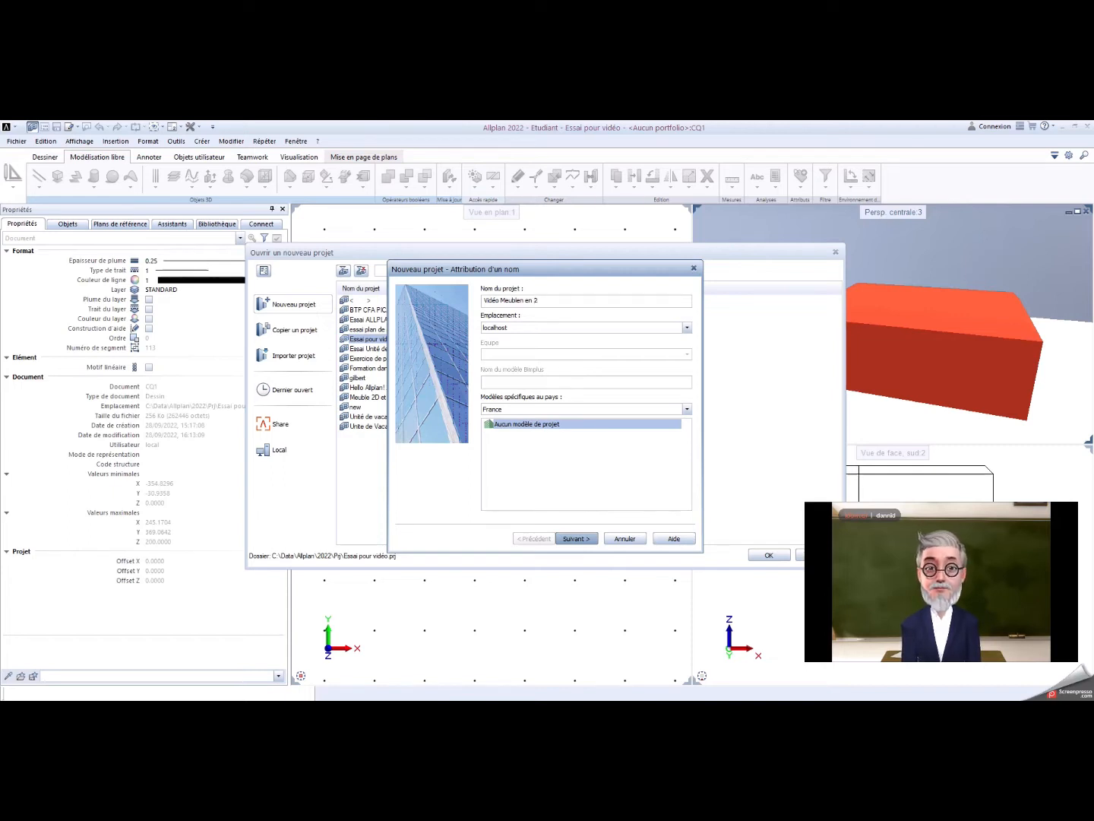
left_click(580, 538)
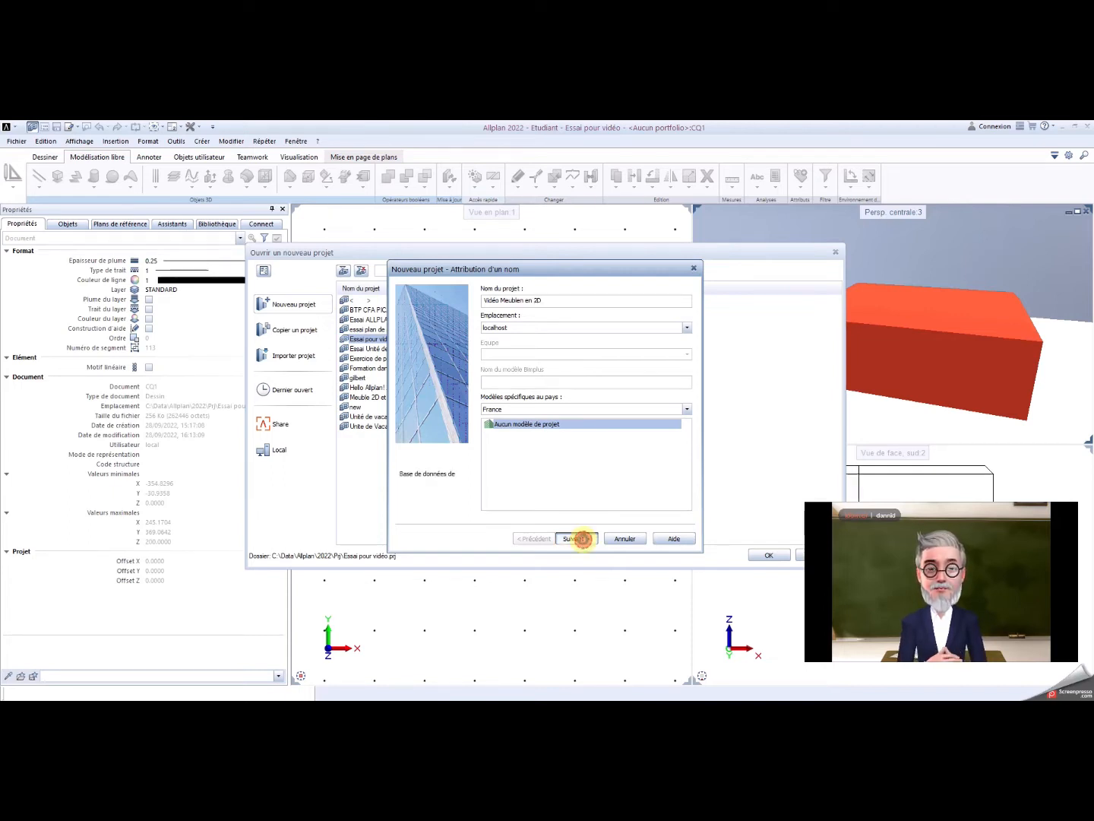
left_click(577, 539)
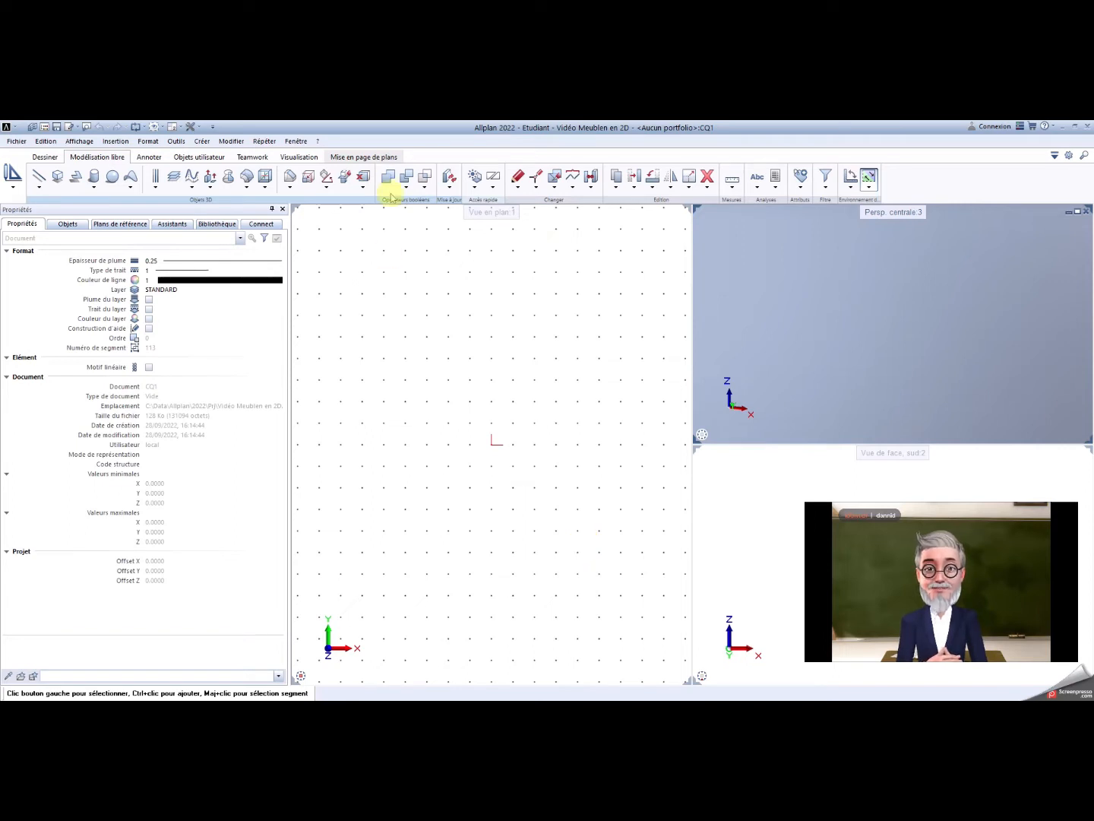
Switch the workspace to a single plan view window and open the project's layer structure, declining the building structure creation.
left_click(297, 142)
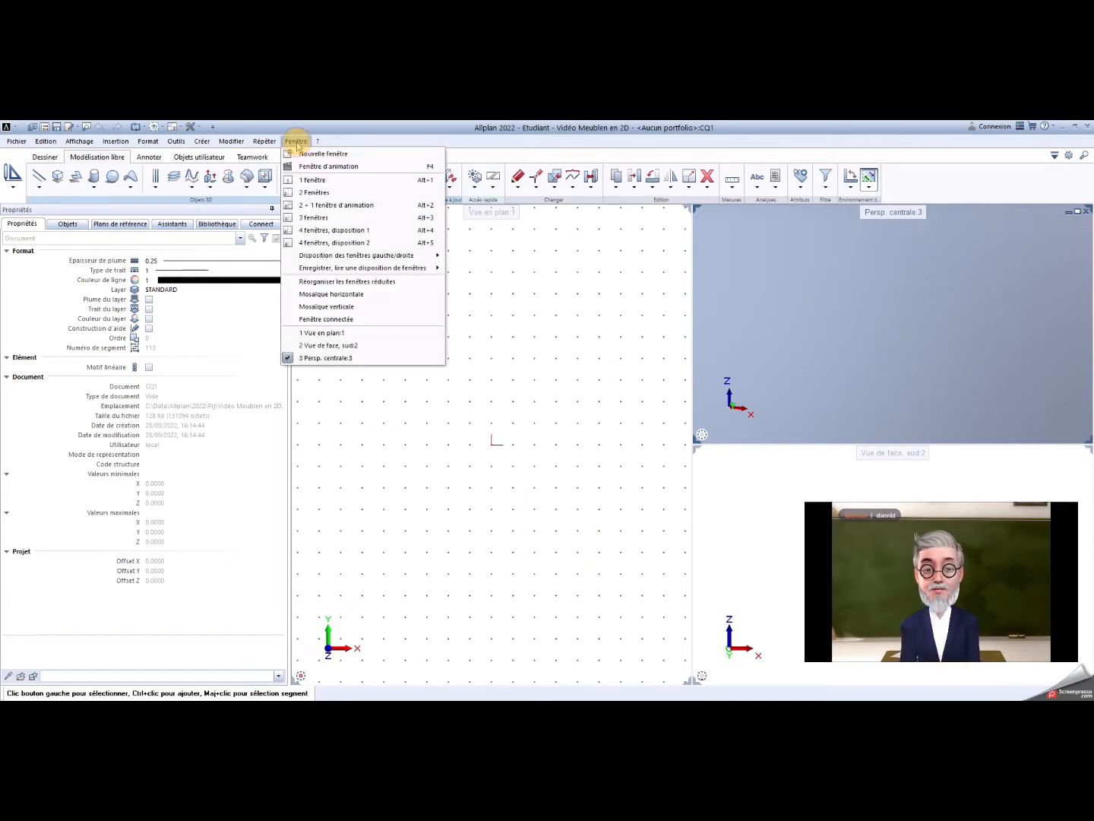
left_click(311, 181)
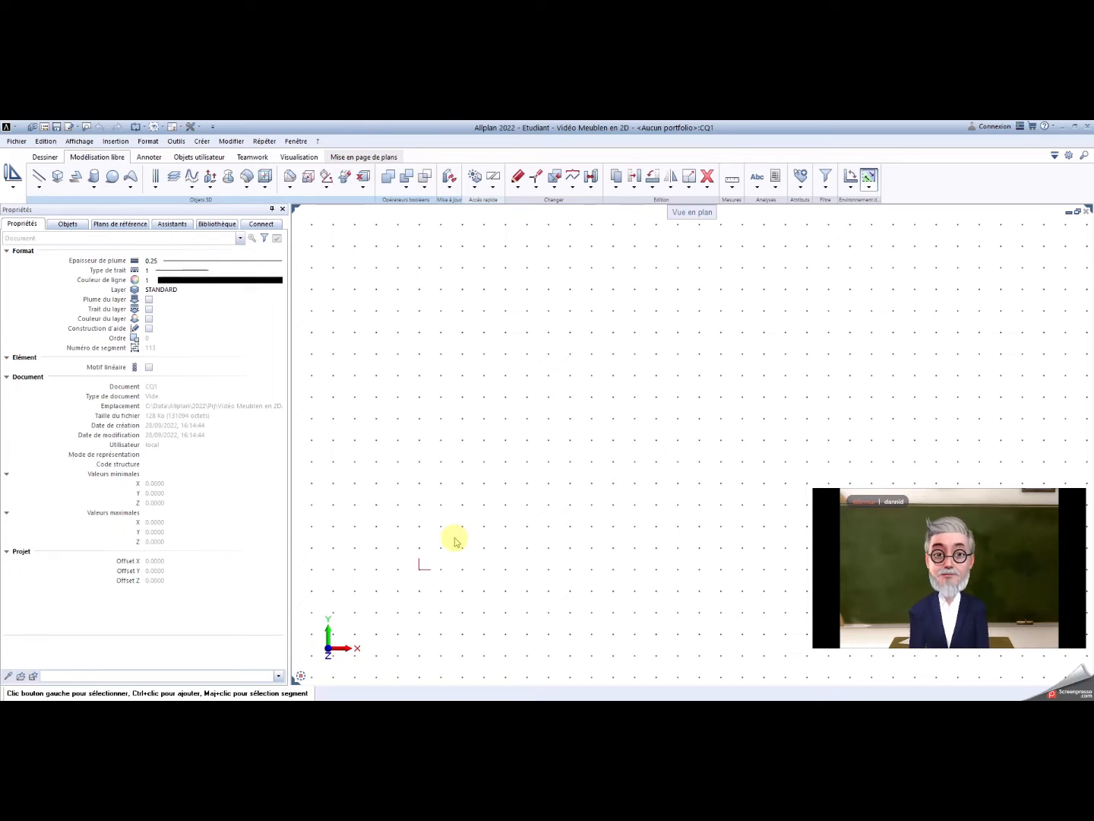
left_click(43, 129)
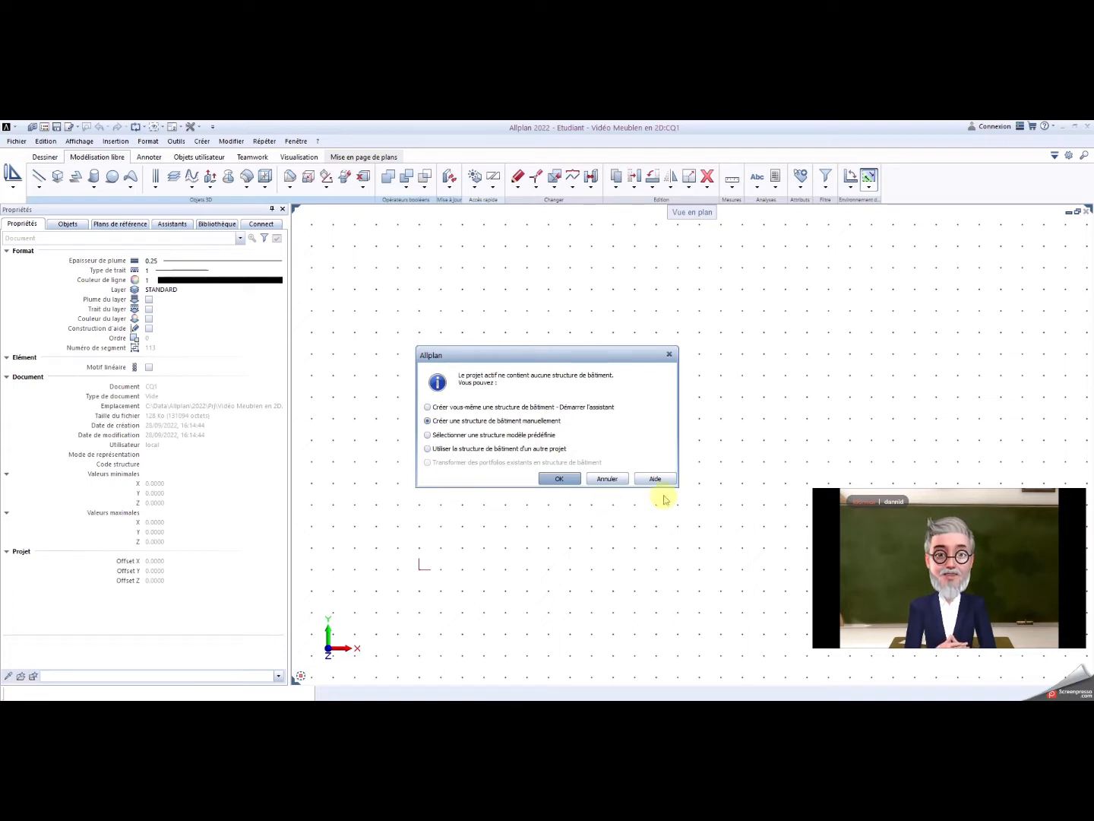
left_click(606, 479)
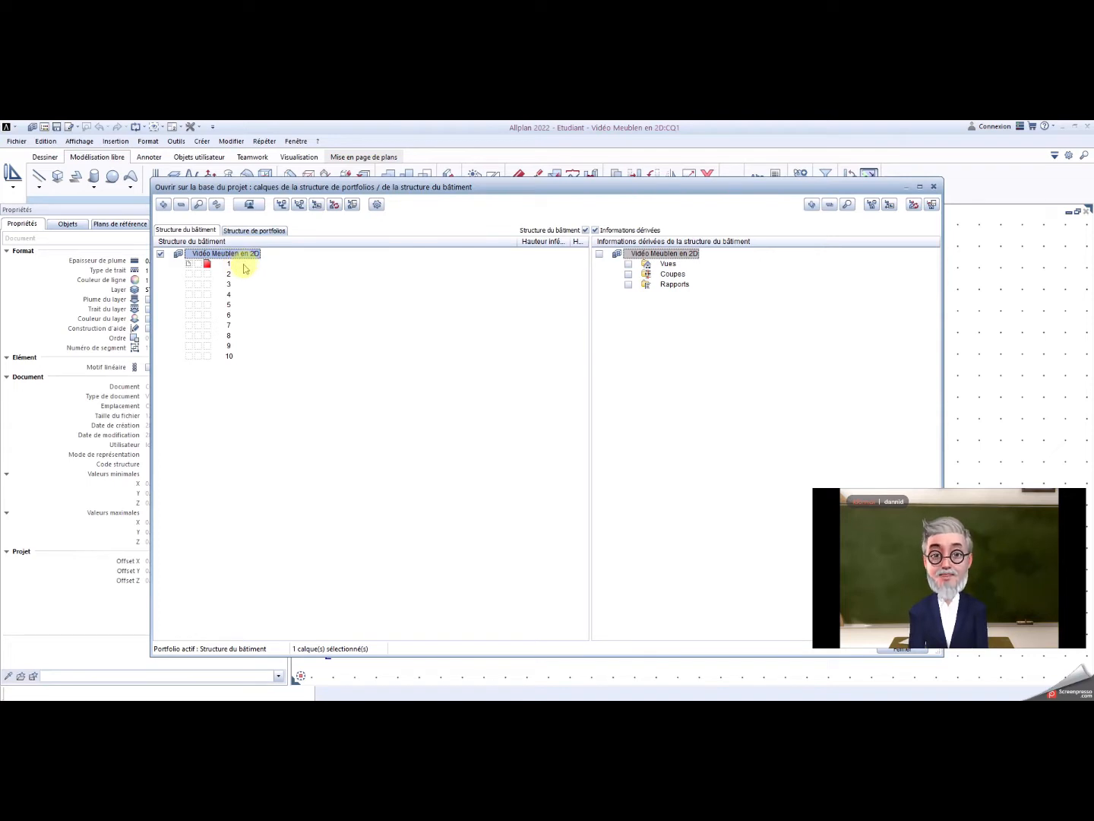
Name layer 1 in the building structure "Meuble à tiroir".
left_click(242, 265)
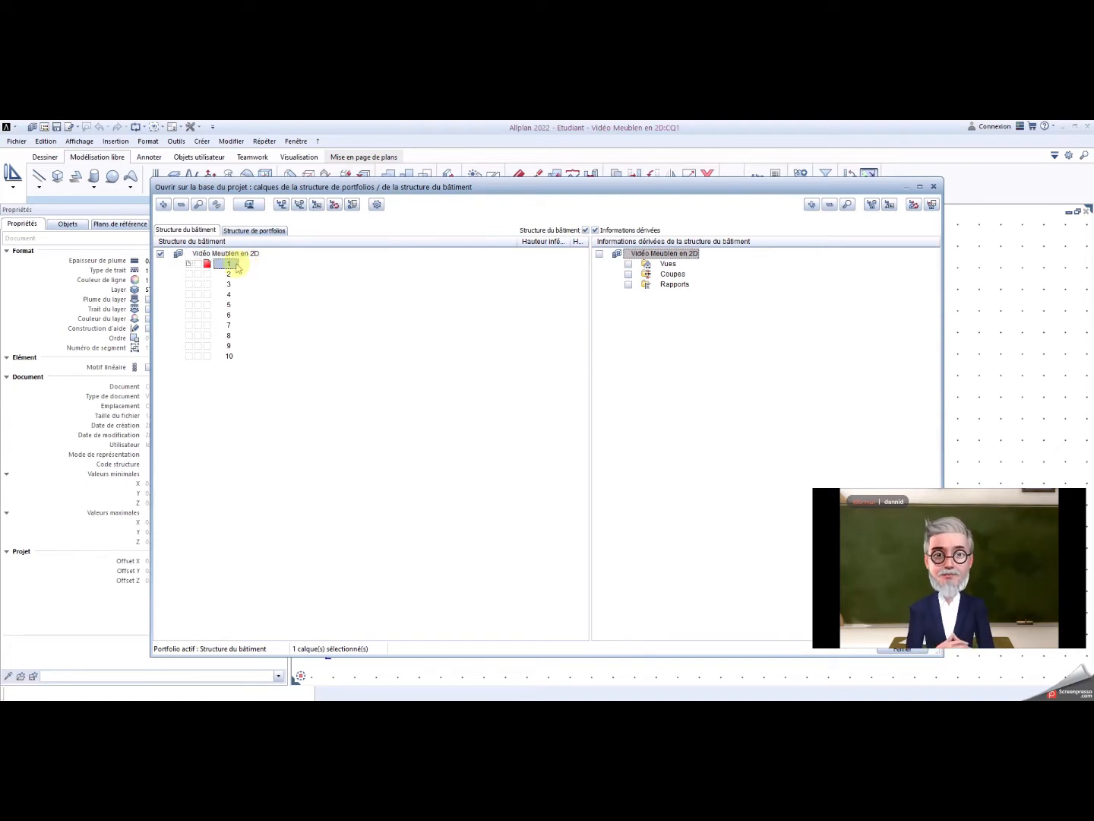
left_click(242, 263)
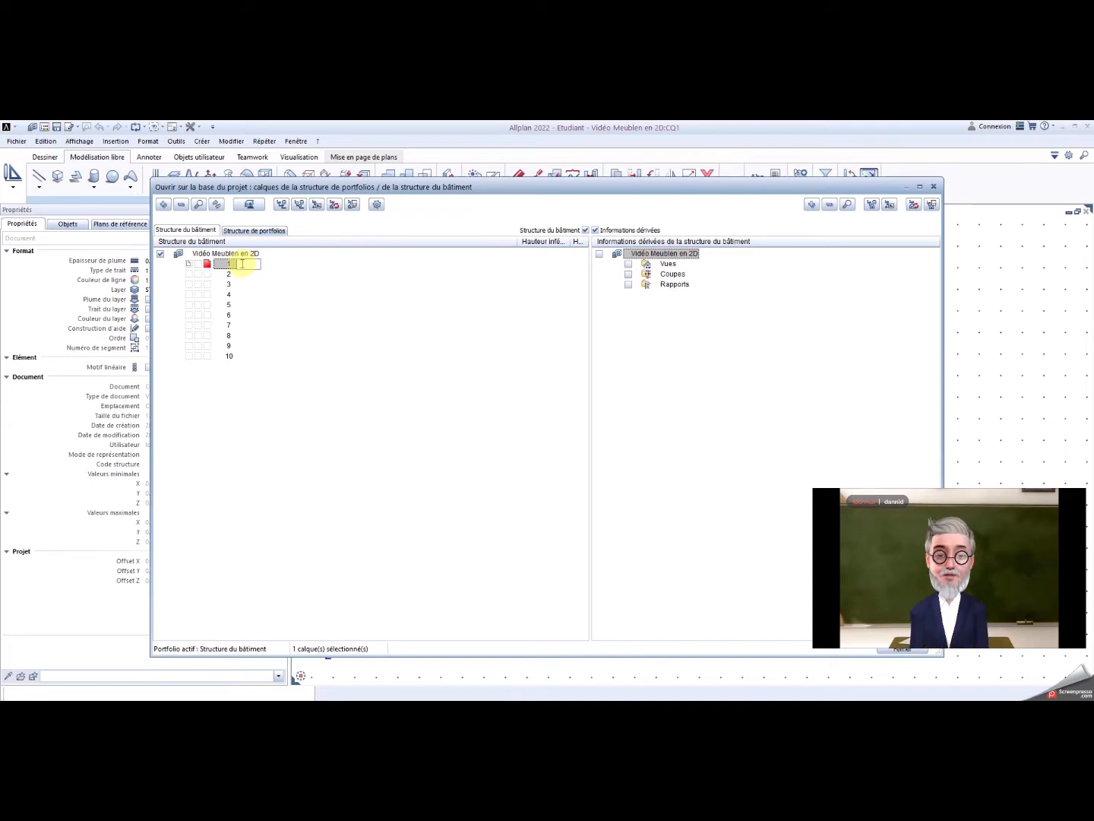
type("Meuble à")
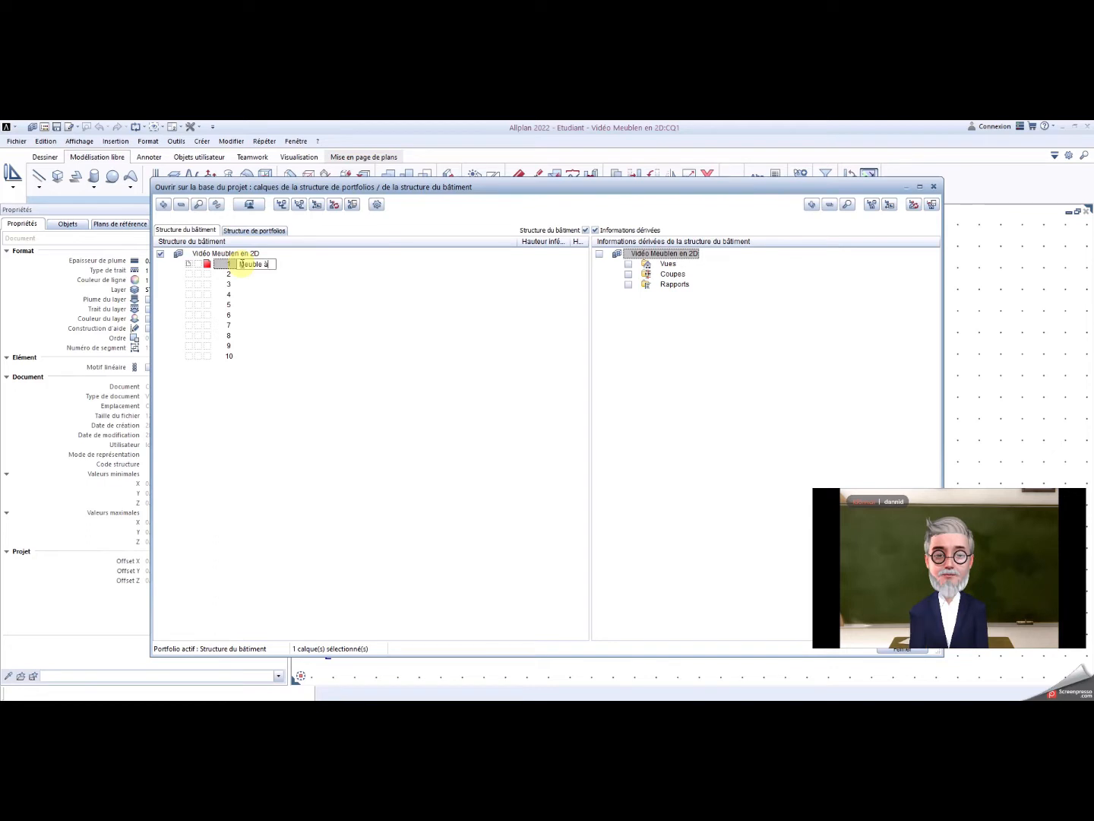
type(" tiroir")
key("Return")
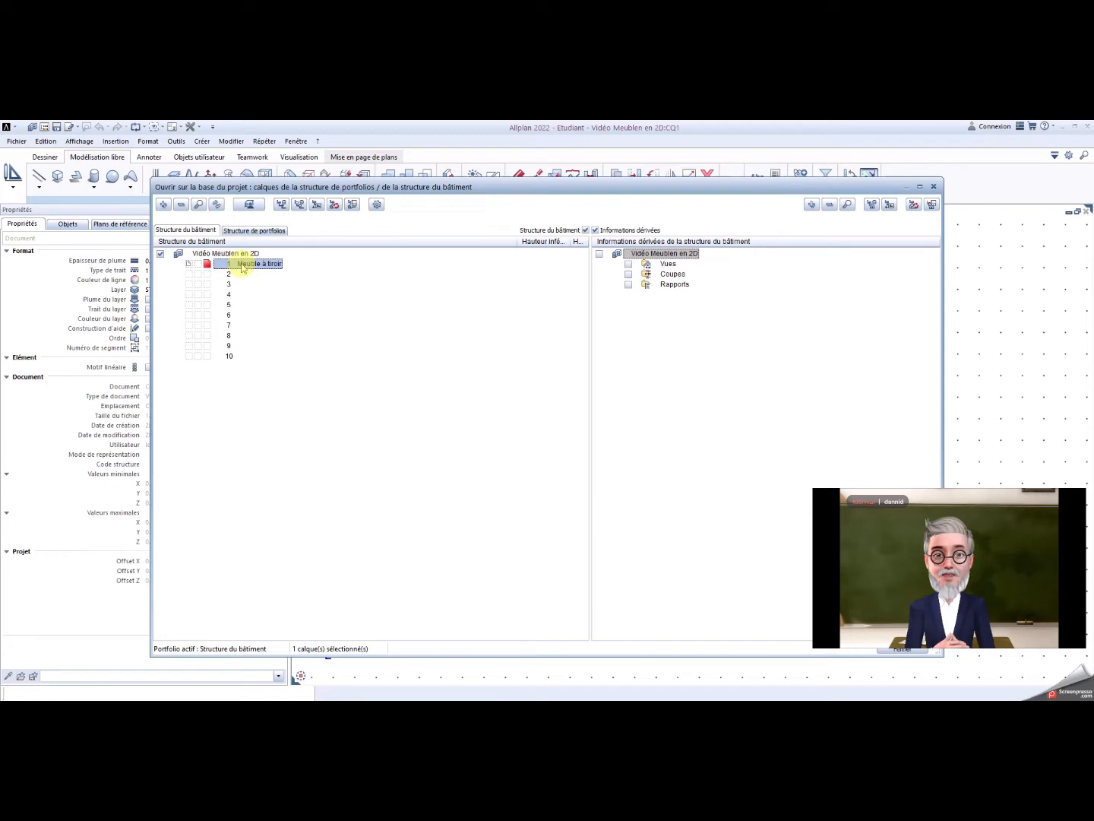
Switch layer 1 to its yellow background state and back to the red active state, and close the project structure.
left_click(198, 264)
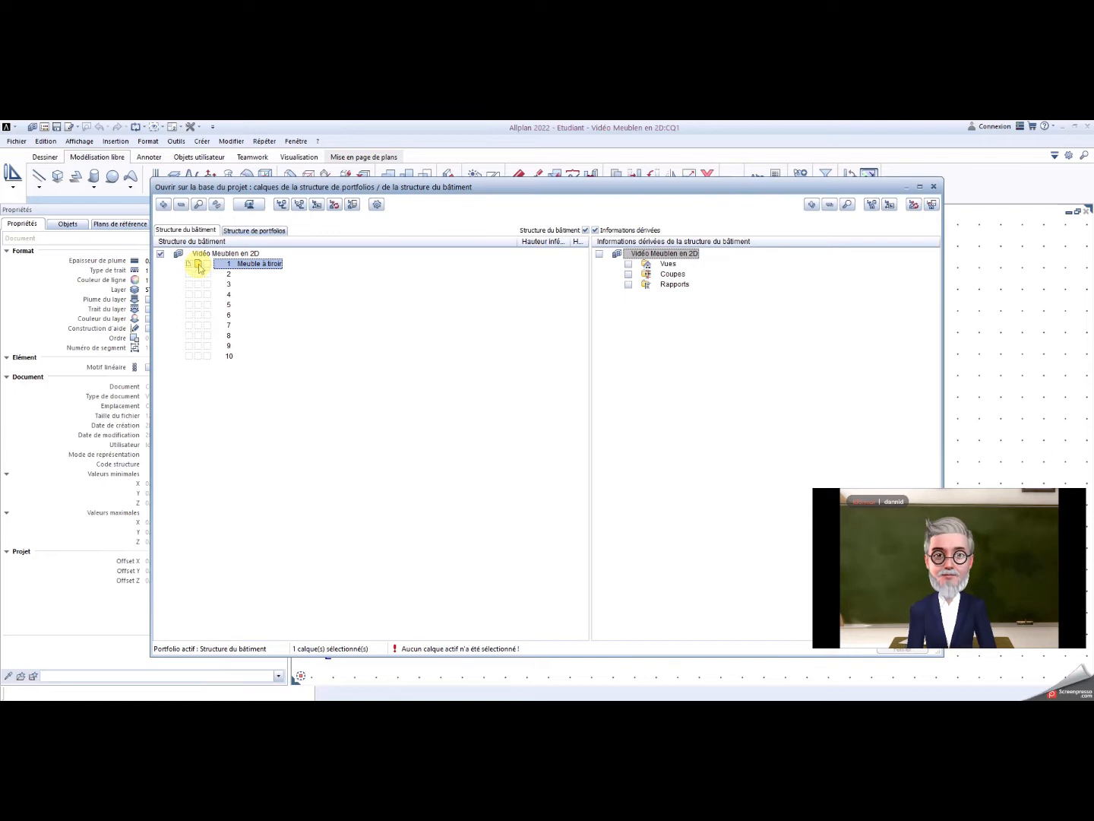
left_click_drag(937, 498, 936, 444)
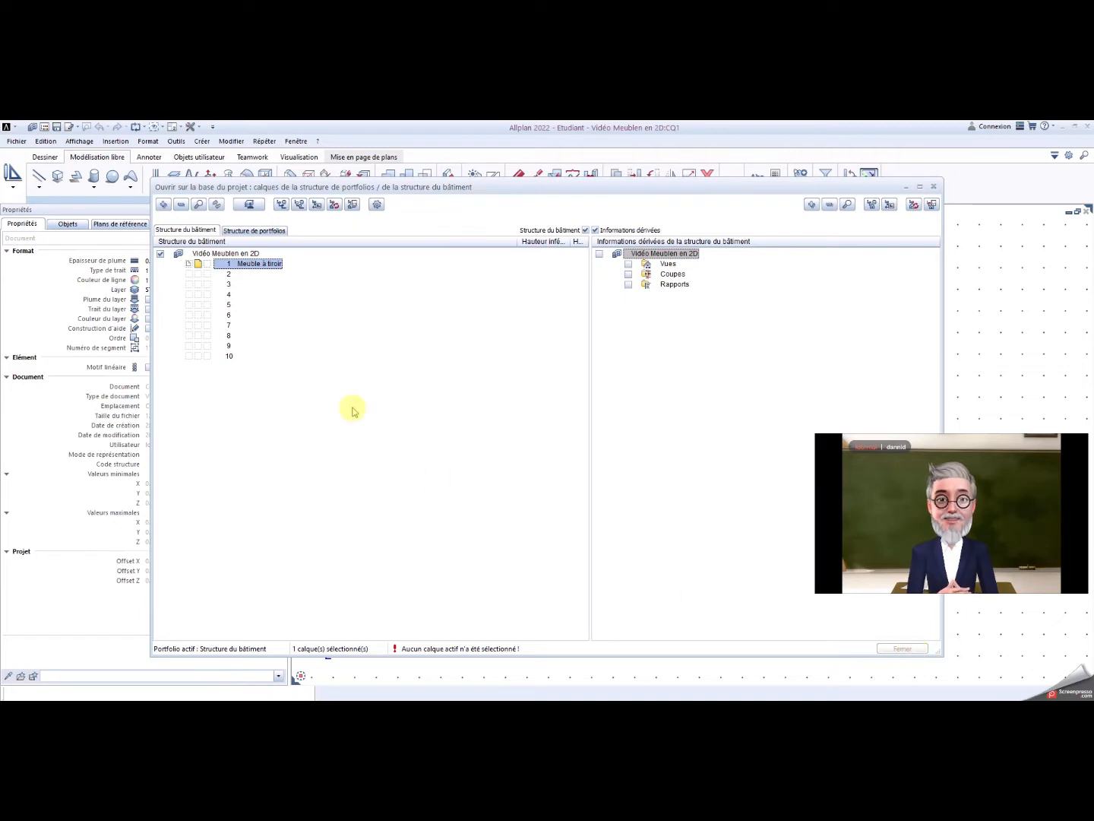
left_click(207, 264)
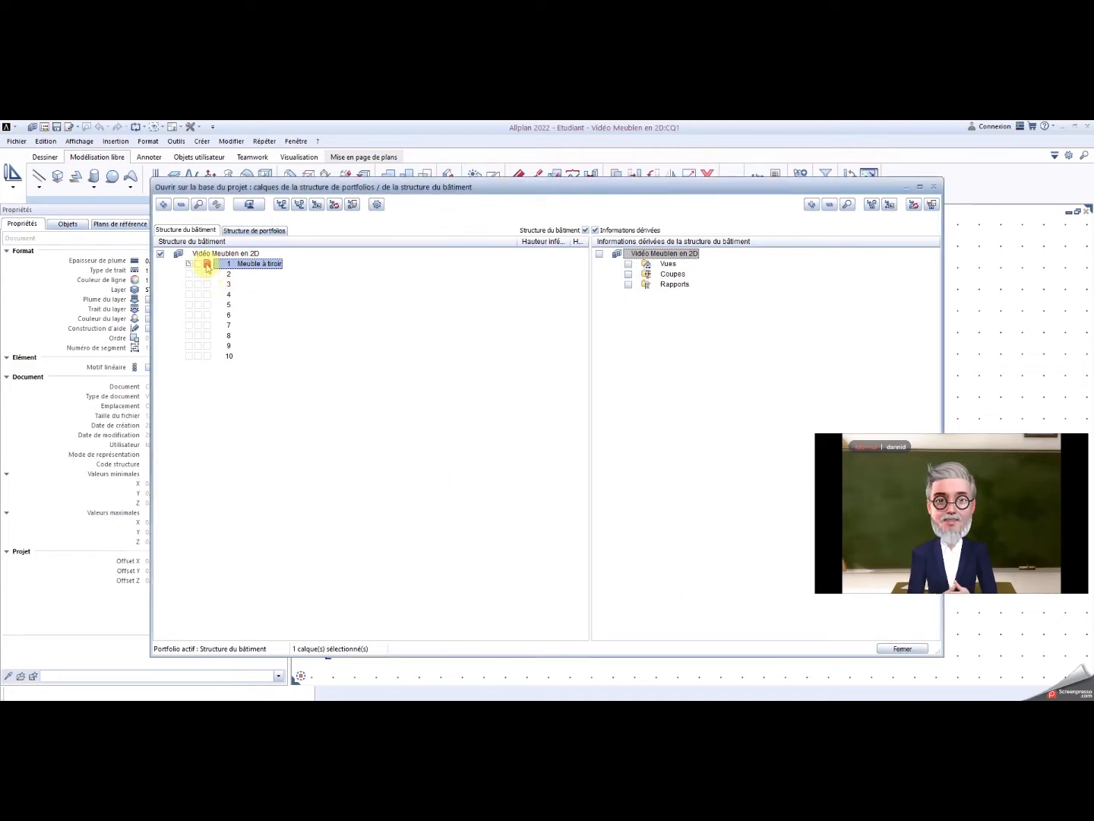
left_click(903, 649)
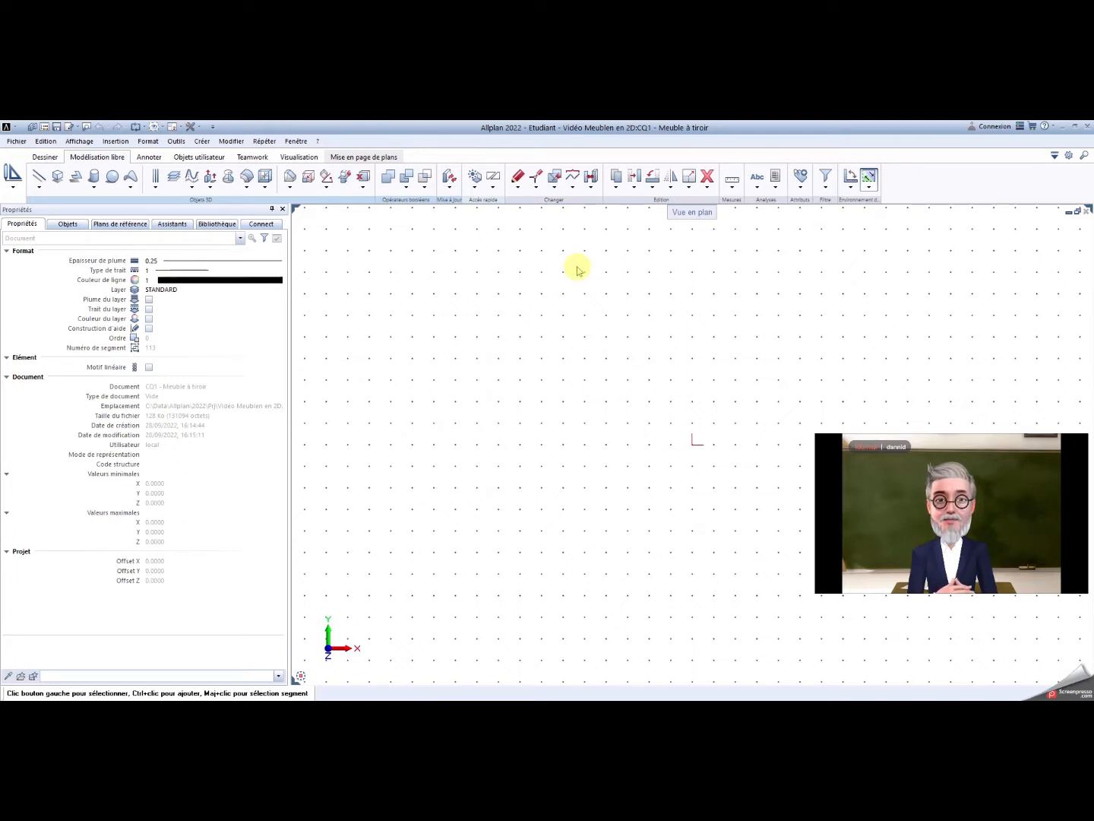
Set the drawing's length unit to cm.
left_click(12, 187)
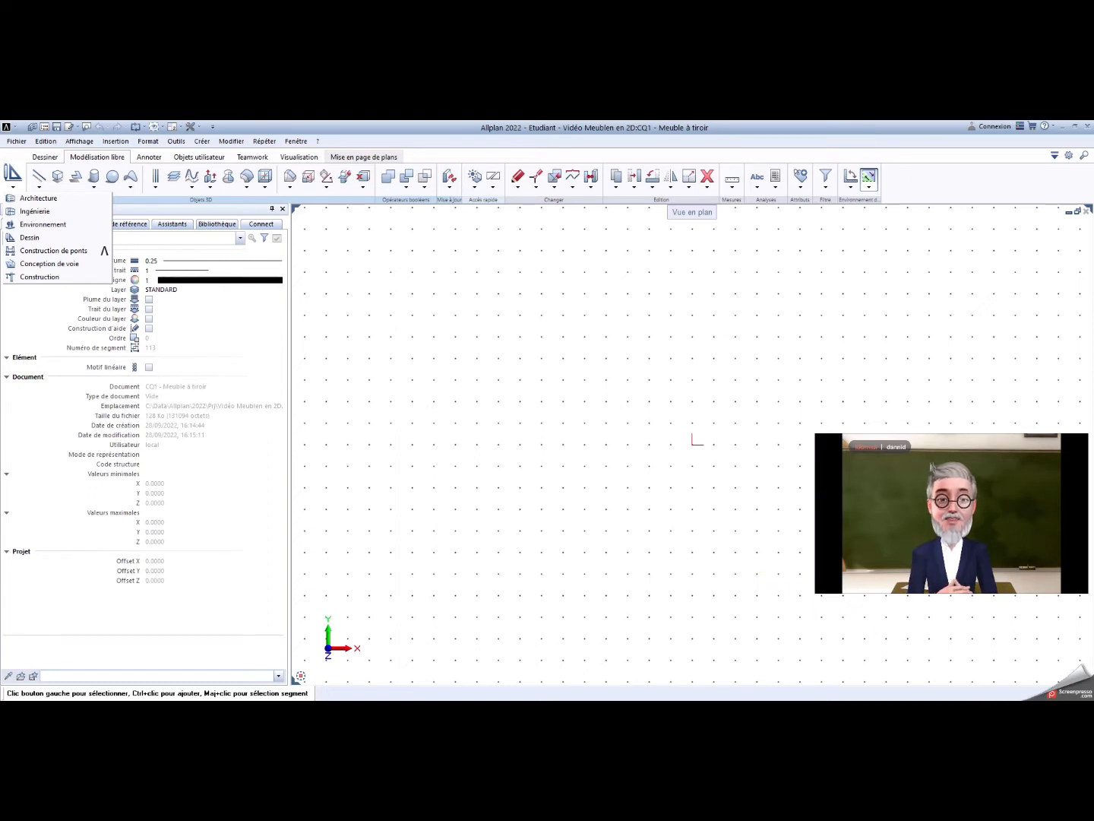
left_click(944, 693)
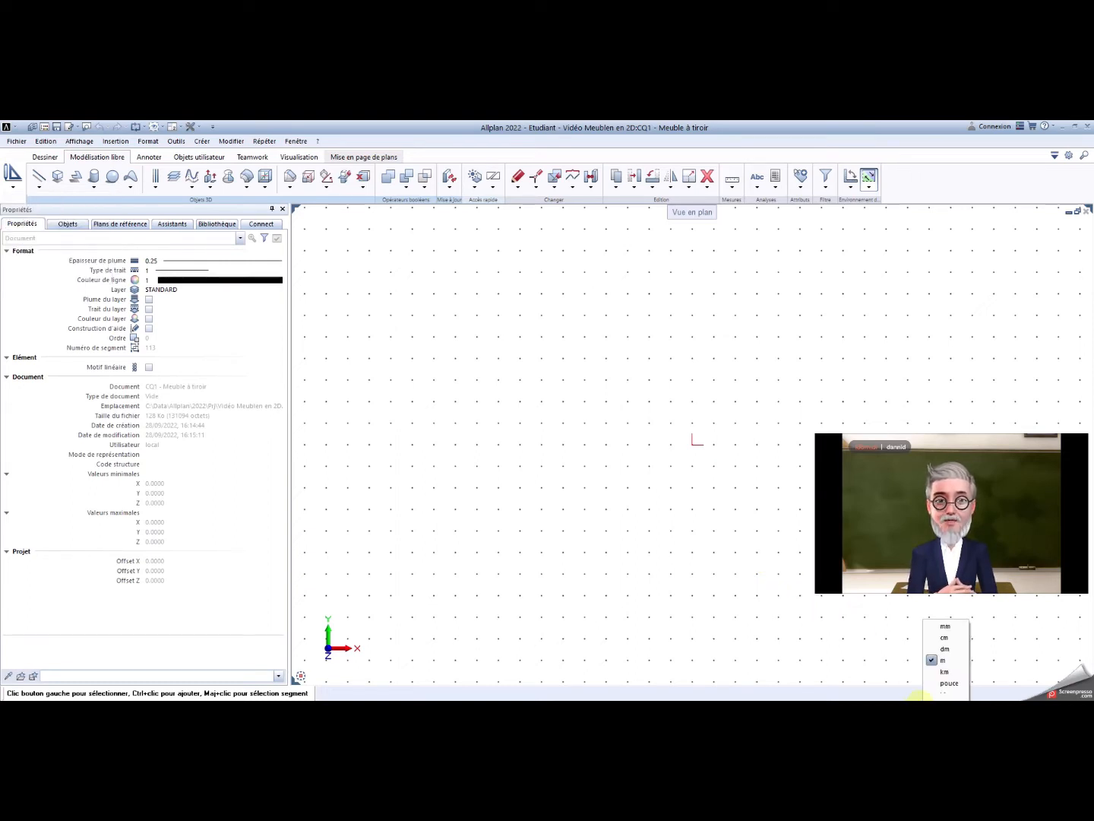
left_click(944, 639)
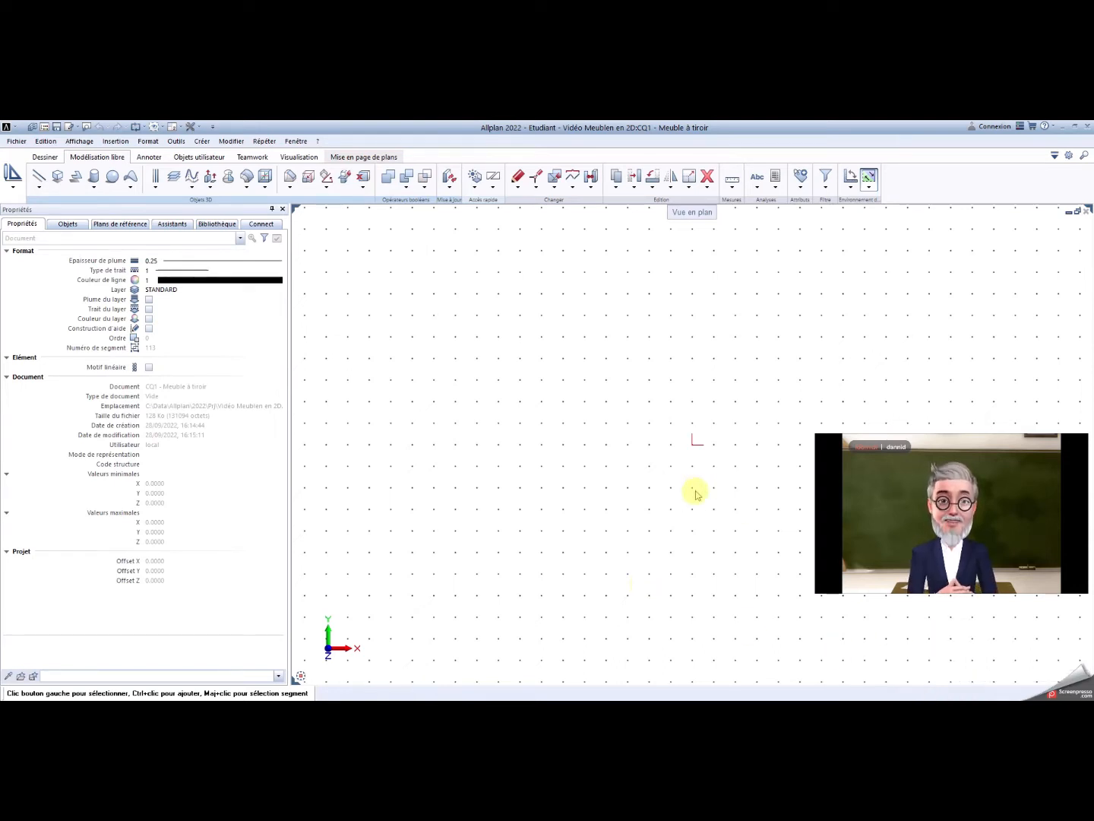
Draw an 80 by 87 cm rectangle just above and to the right of the origin in the plan view.
middle_click_drag(653, 503, 402, 610)
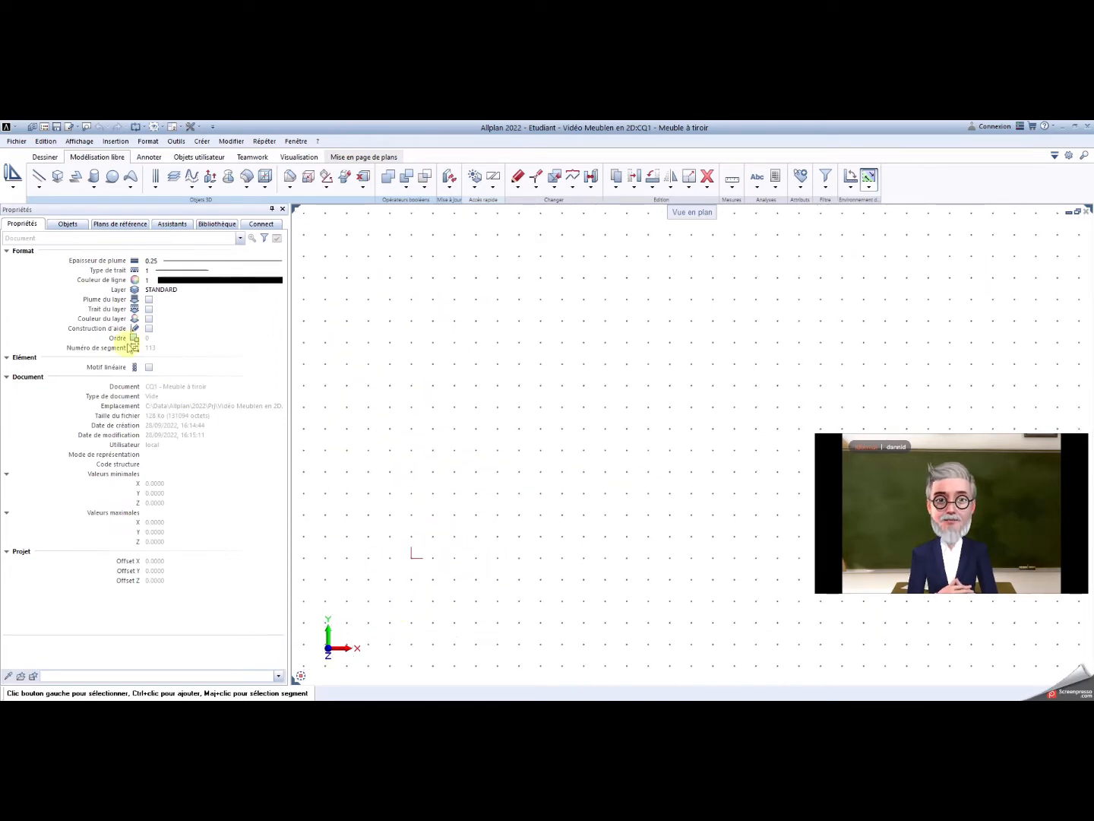
left_click(45, 157)
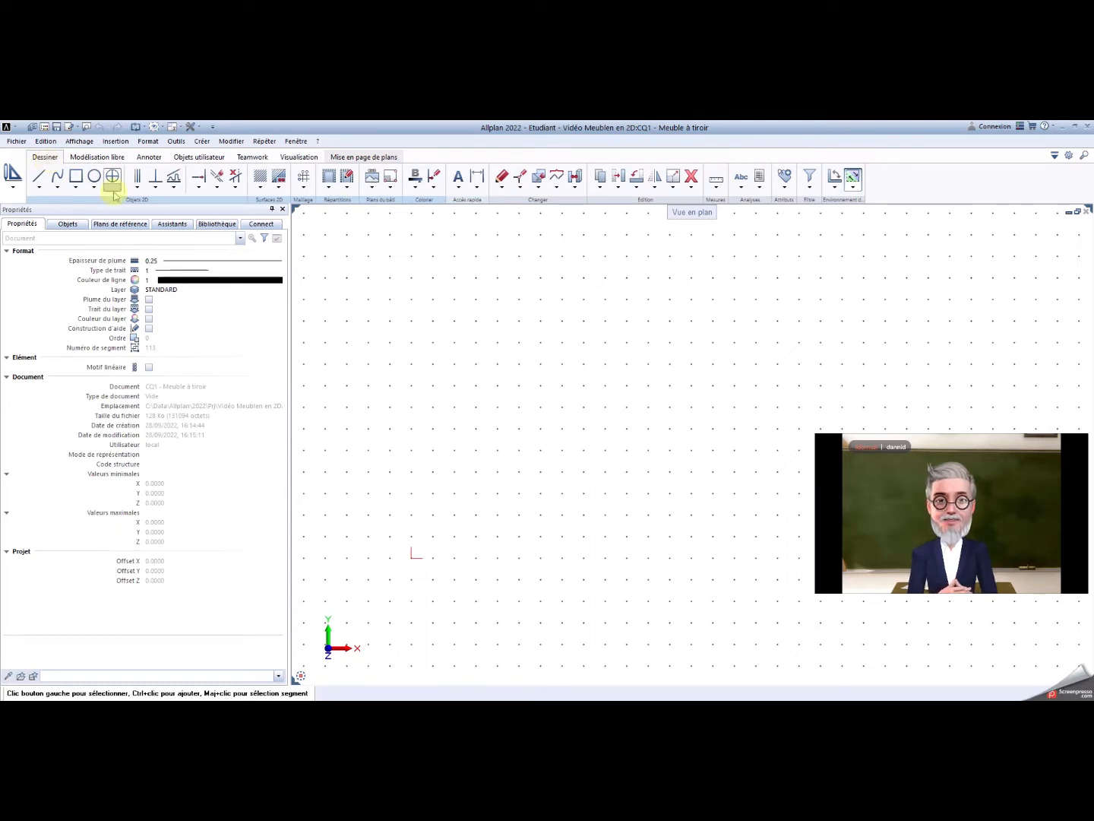
left_click(75, 178)
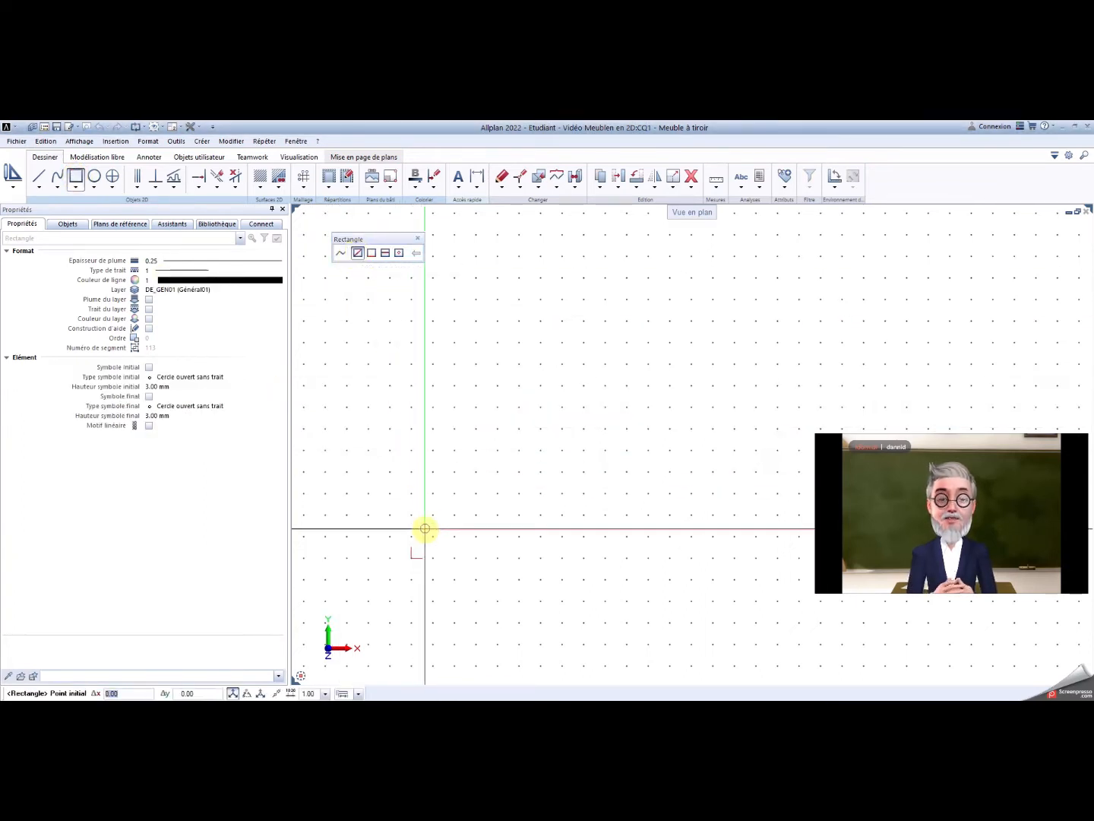
left_click(425, 535)
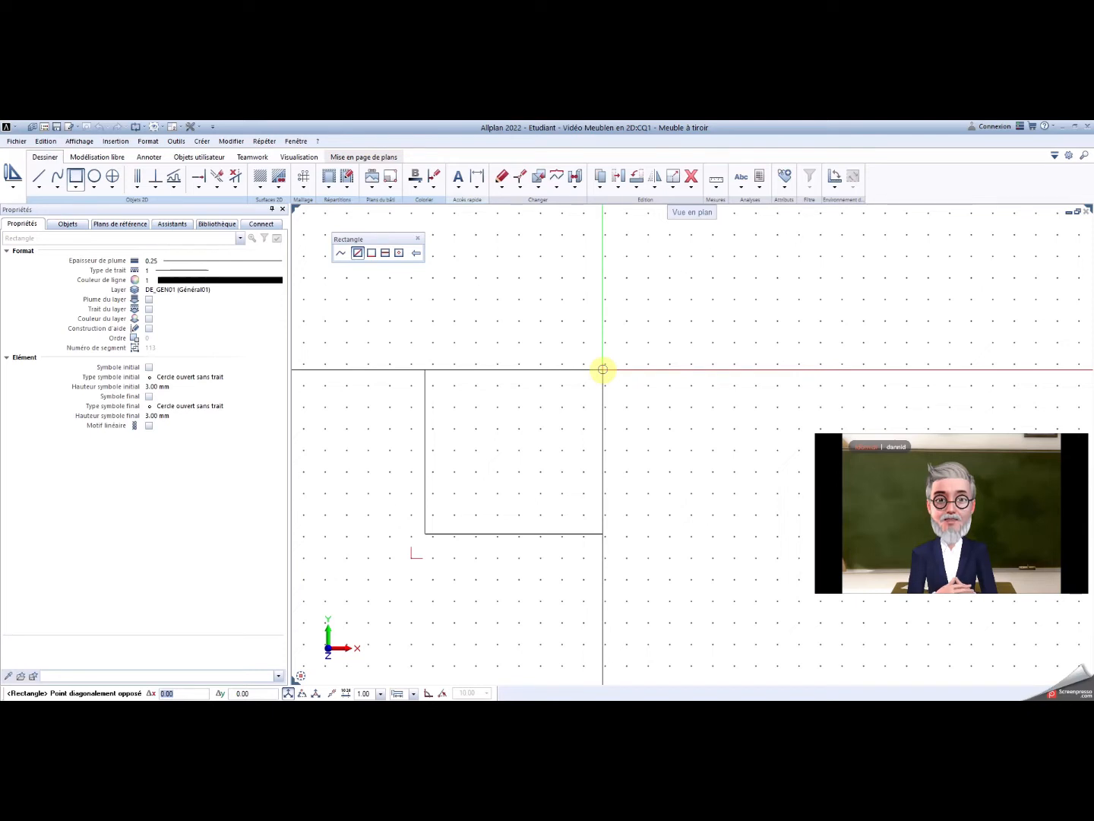
type("80")
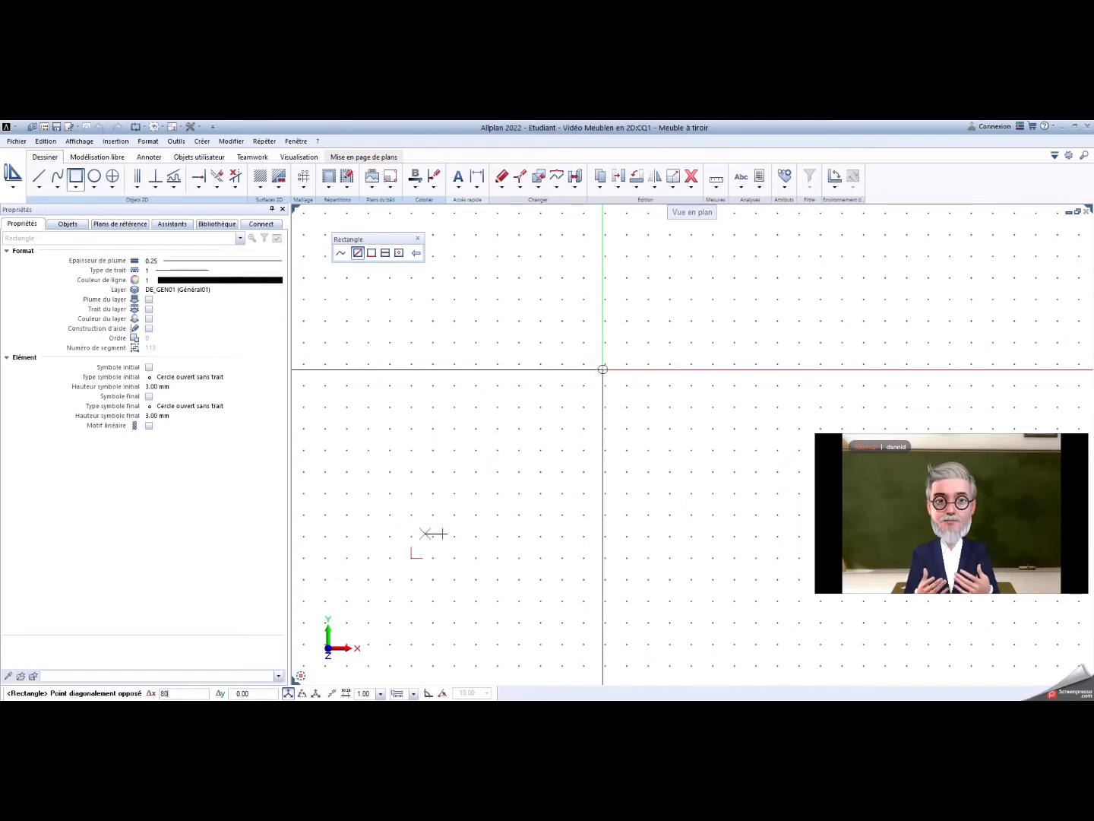
key("Tab")
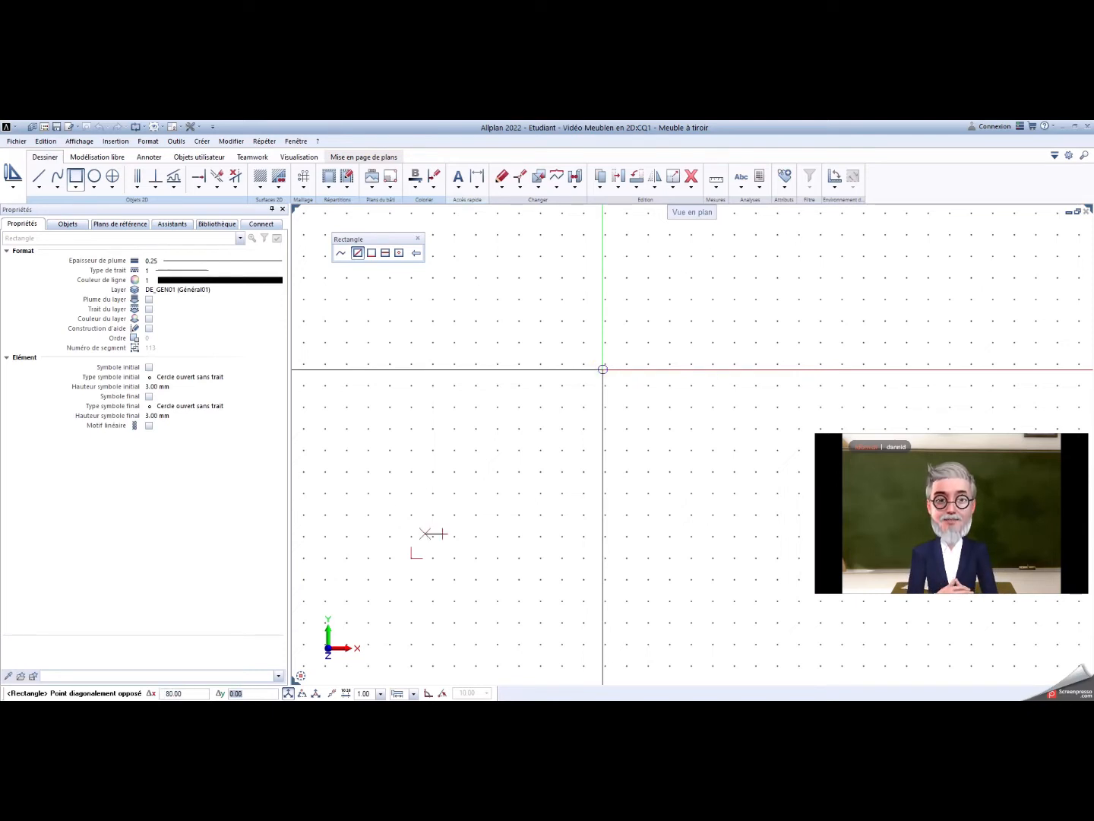
type("87")
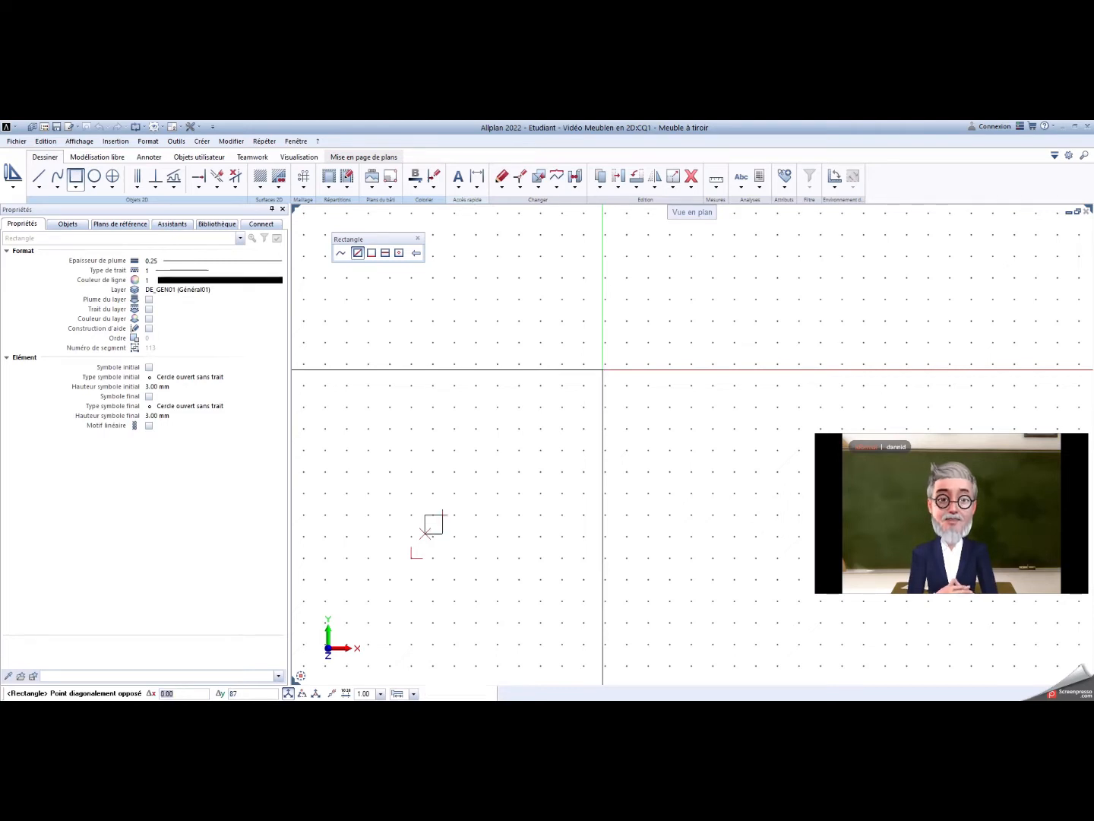
left_click(603, 369)
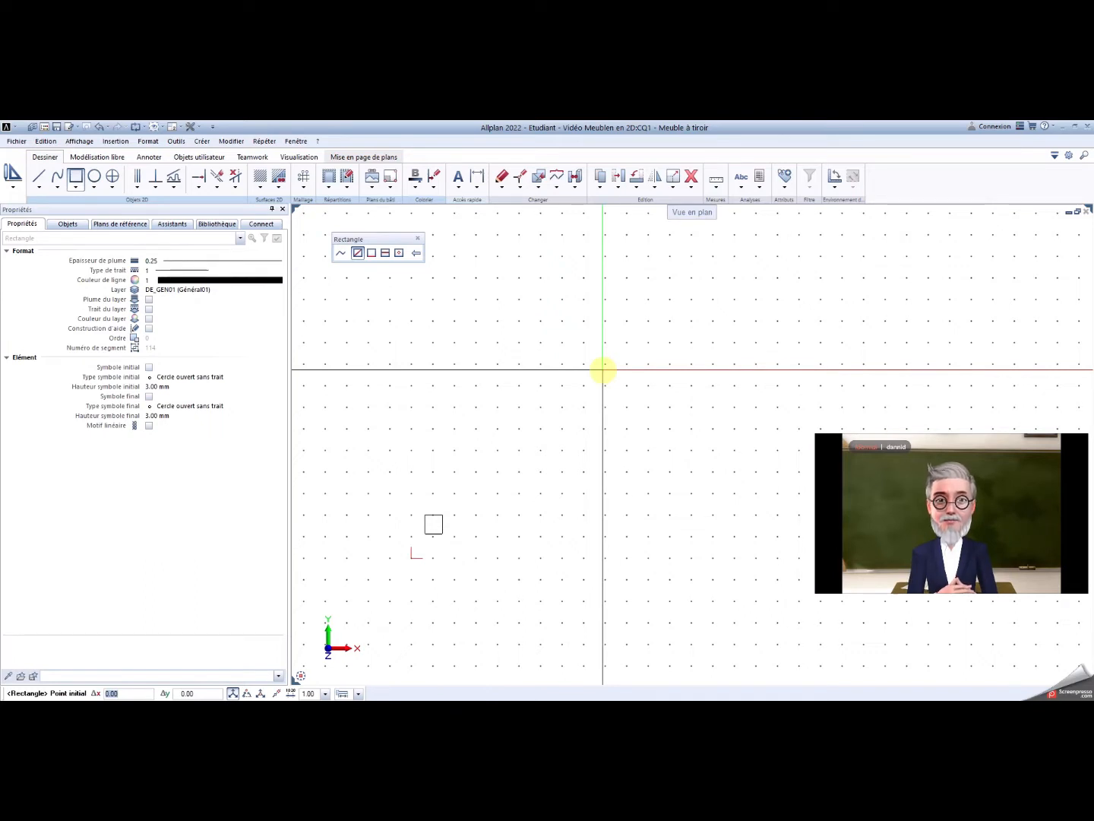
key("Escape")
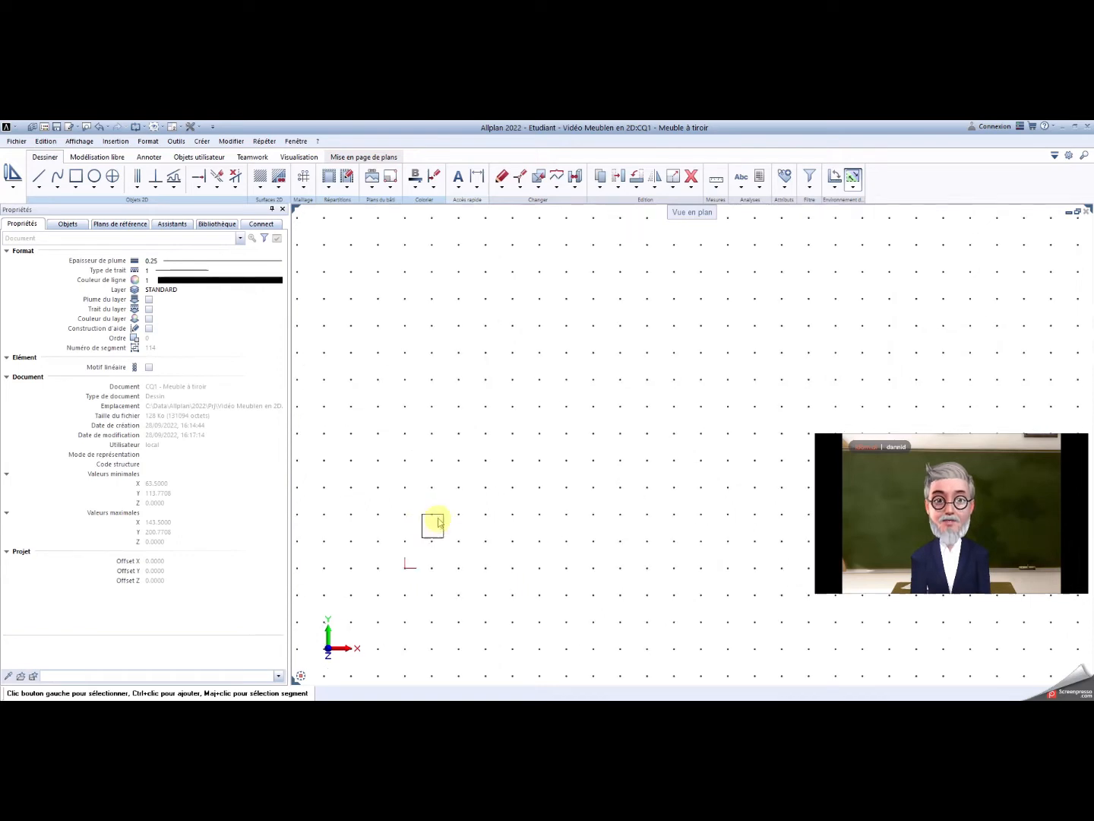
Create one parallel polyline with 5 cm spacing inside the rectangle, following its four corners as a closed inner contour.
scroll(426, 534, "up", 5)
mouse_move(438, 535)
middle_mouse_down()
mouse_move(483, 511)
mouse_move(532, 431)
middle_mouse_up()
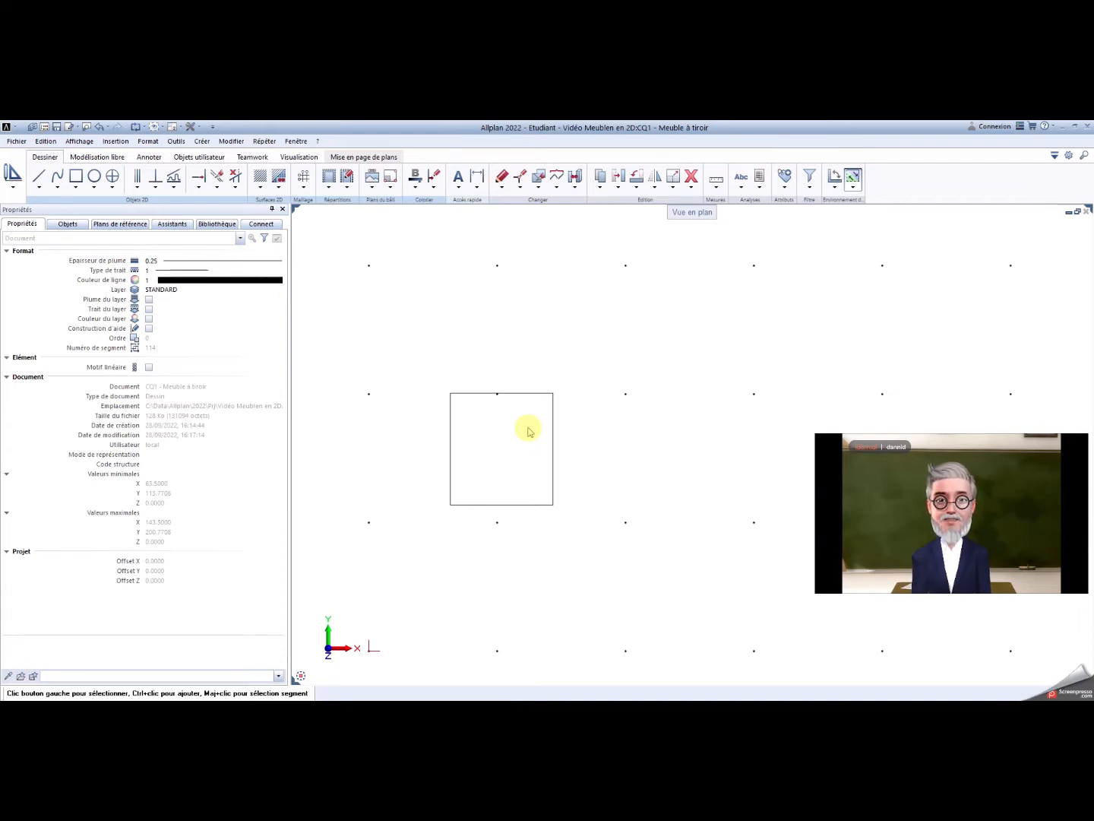
left_click(140, 190)
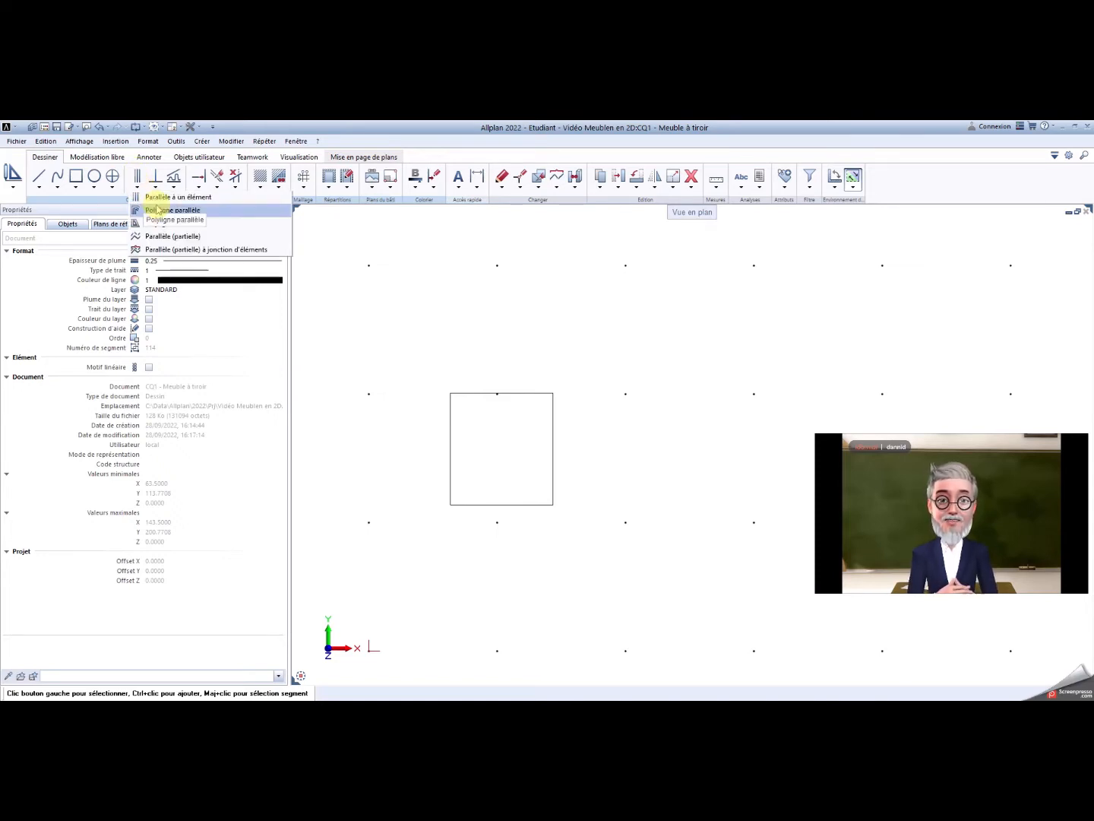
left_click(162, 211)
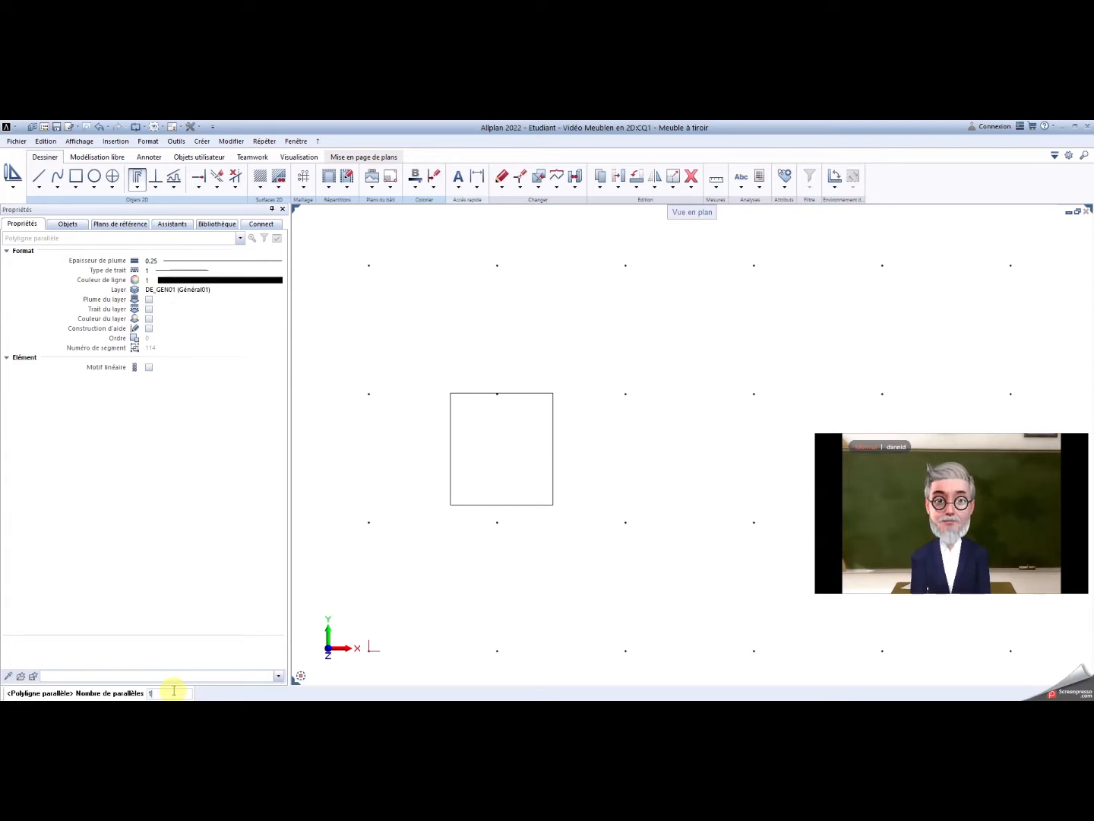
key("Return")
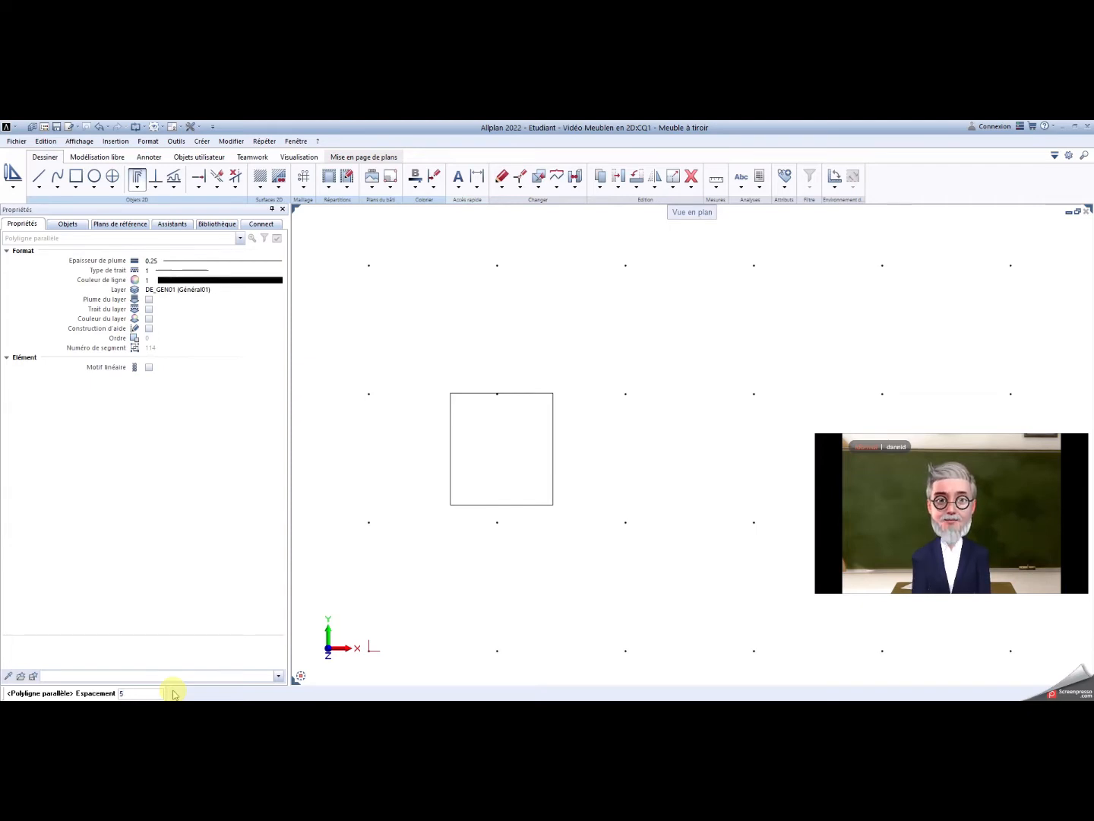
key("Return")
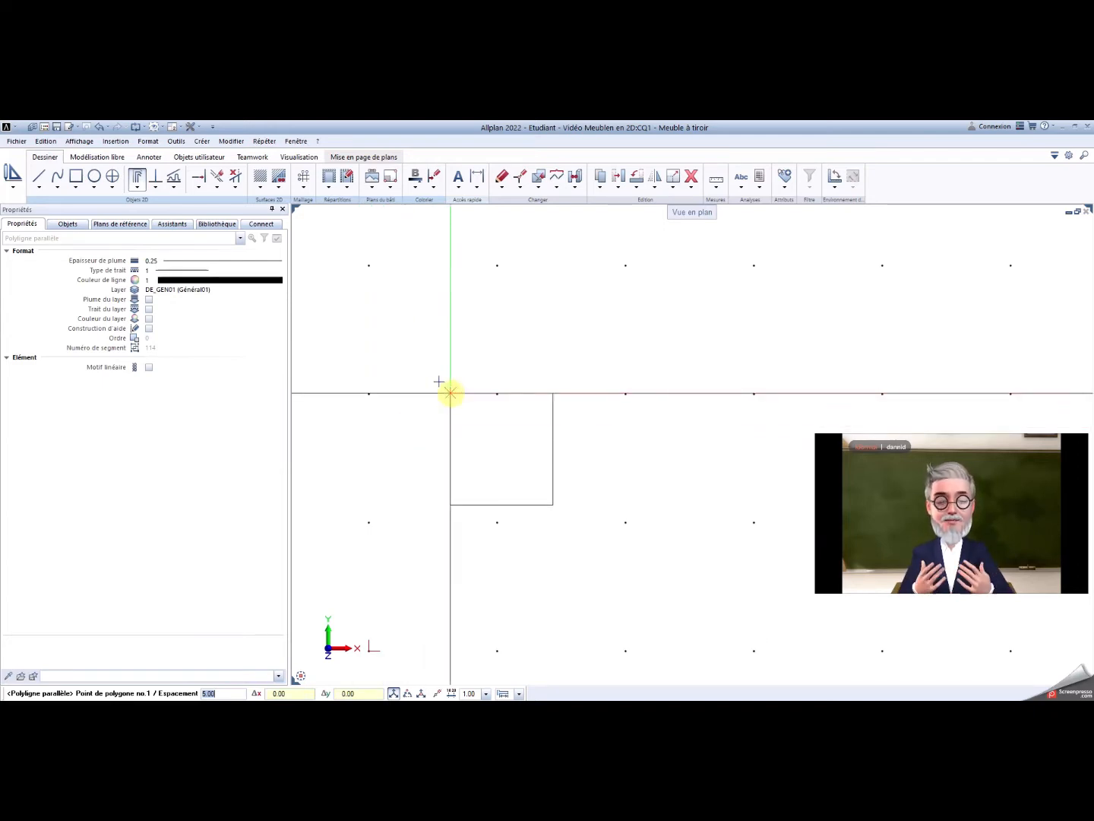
left_click(450, 393)
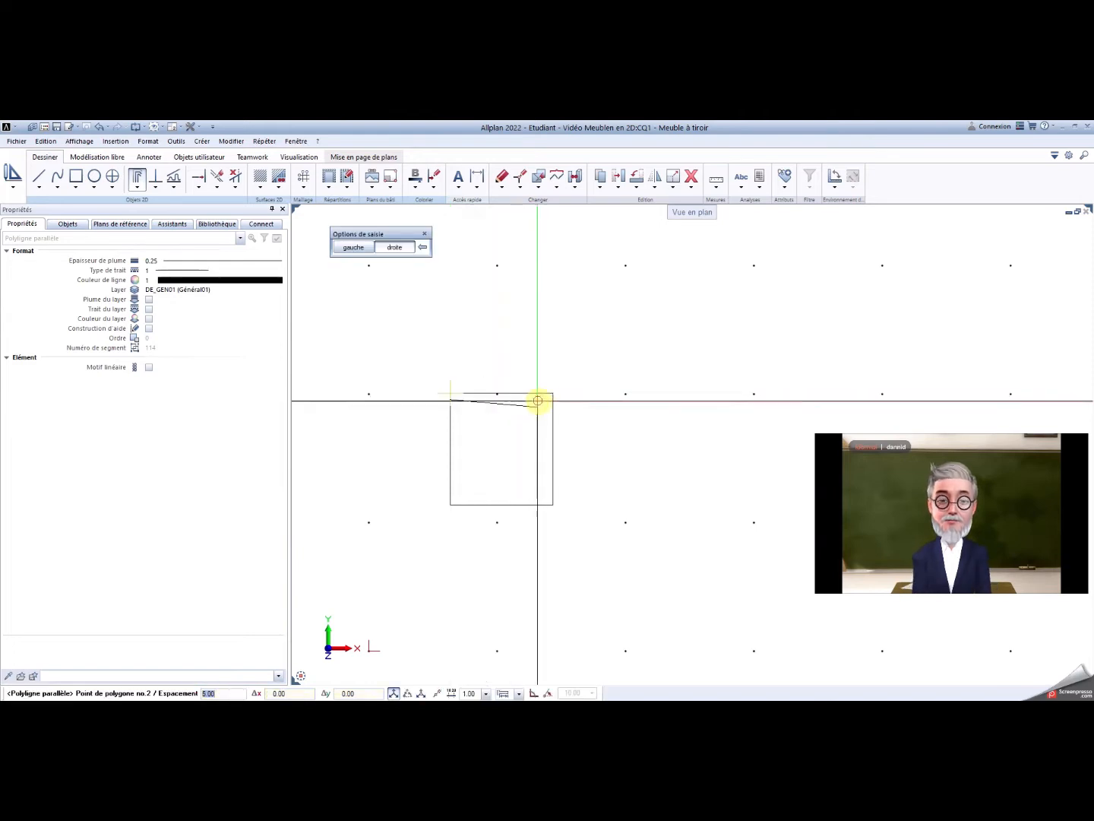
left_click(550, 391)
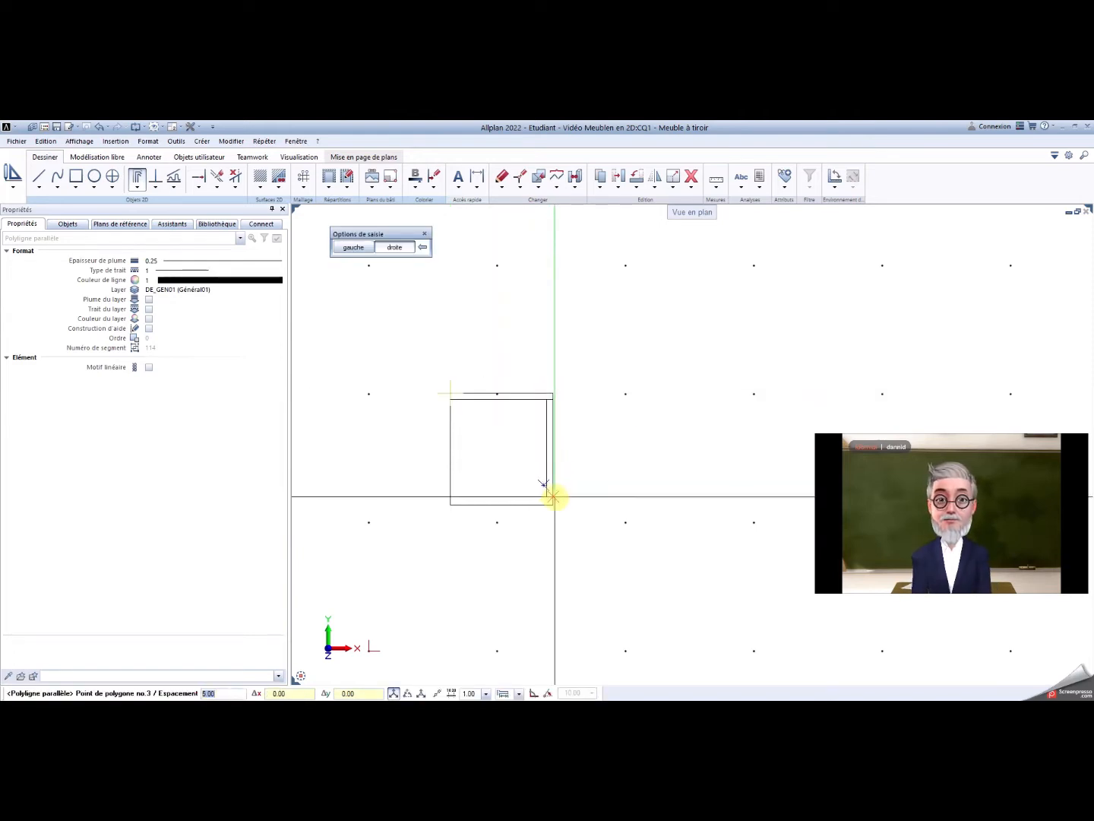
left_click(553, 503)
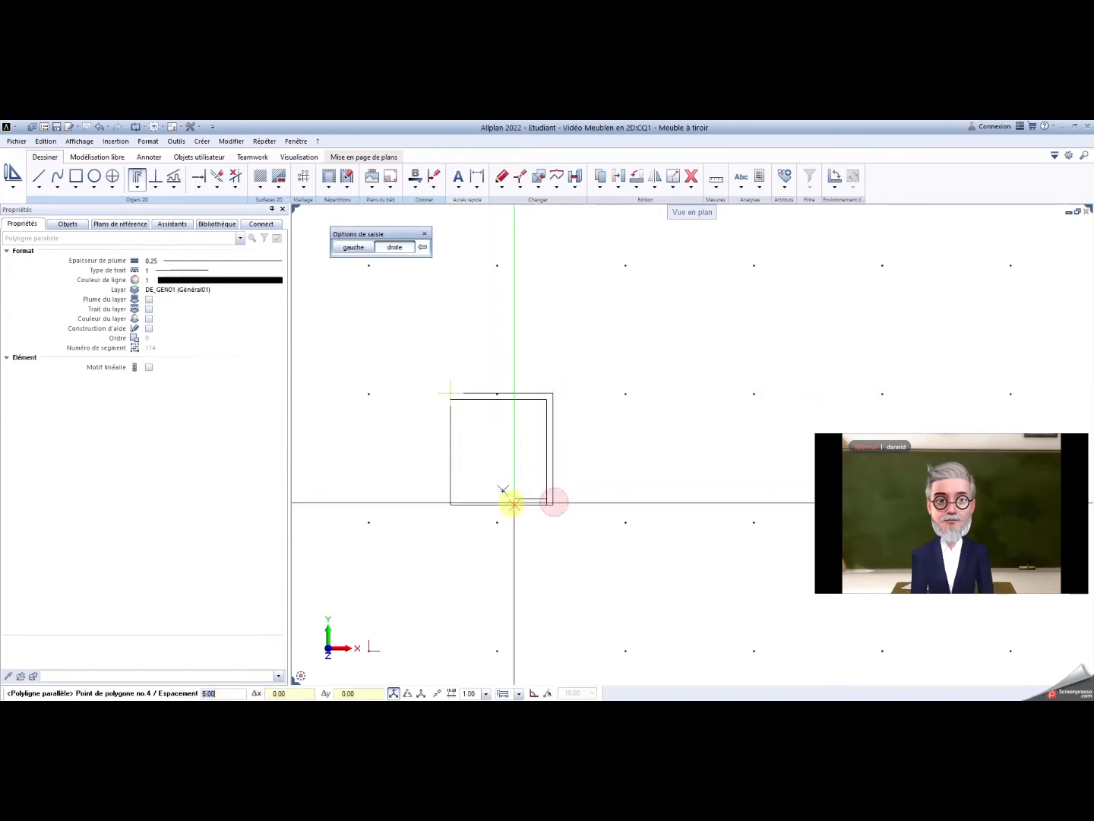
left_click(449, 503)
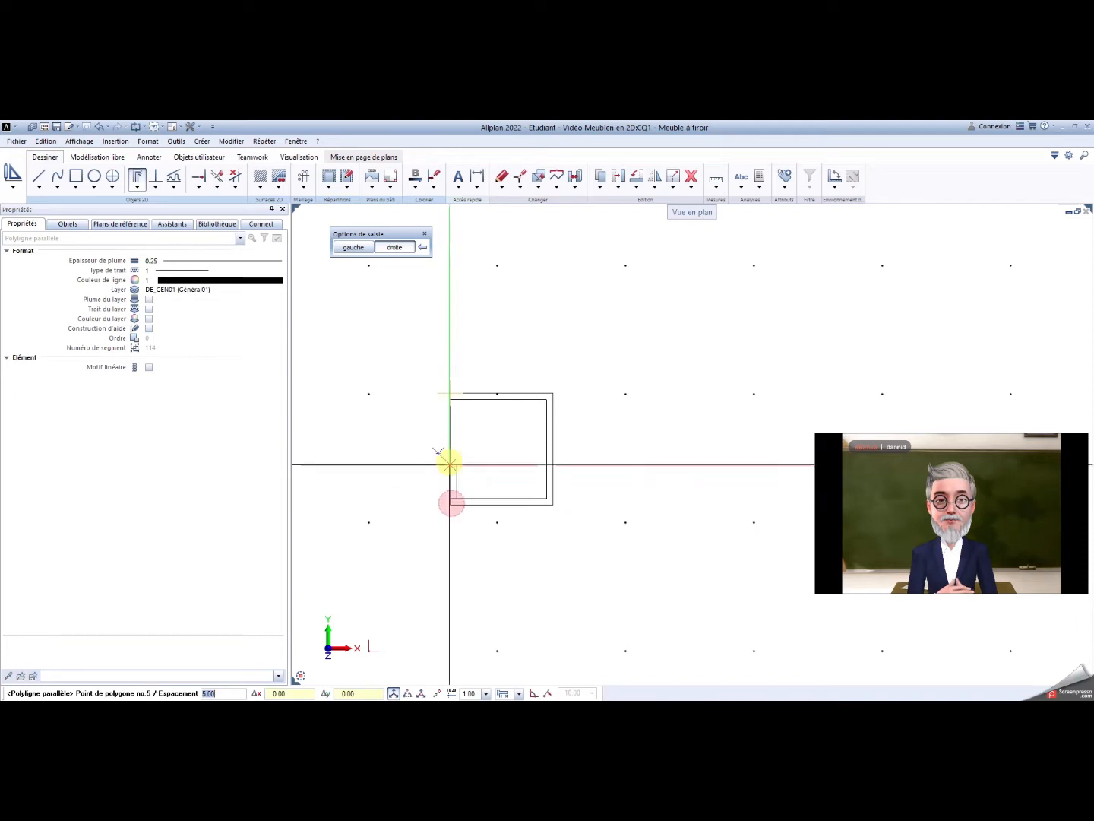
left_click(450, 392)
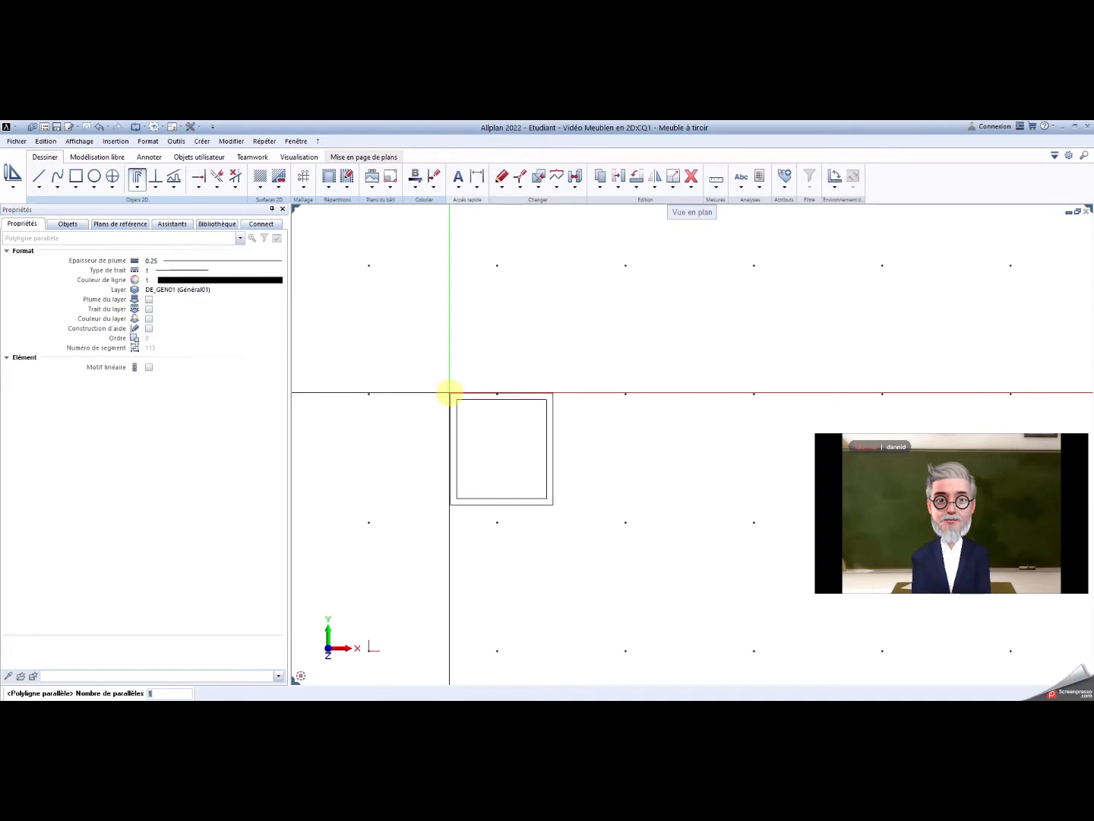
key("Escape")
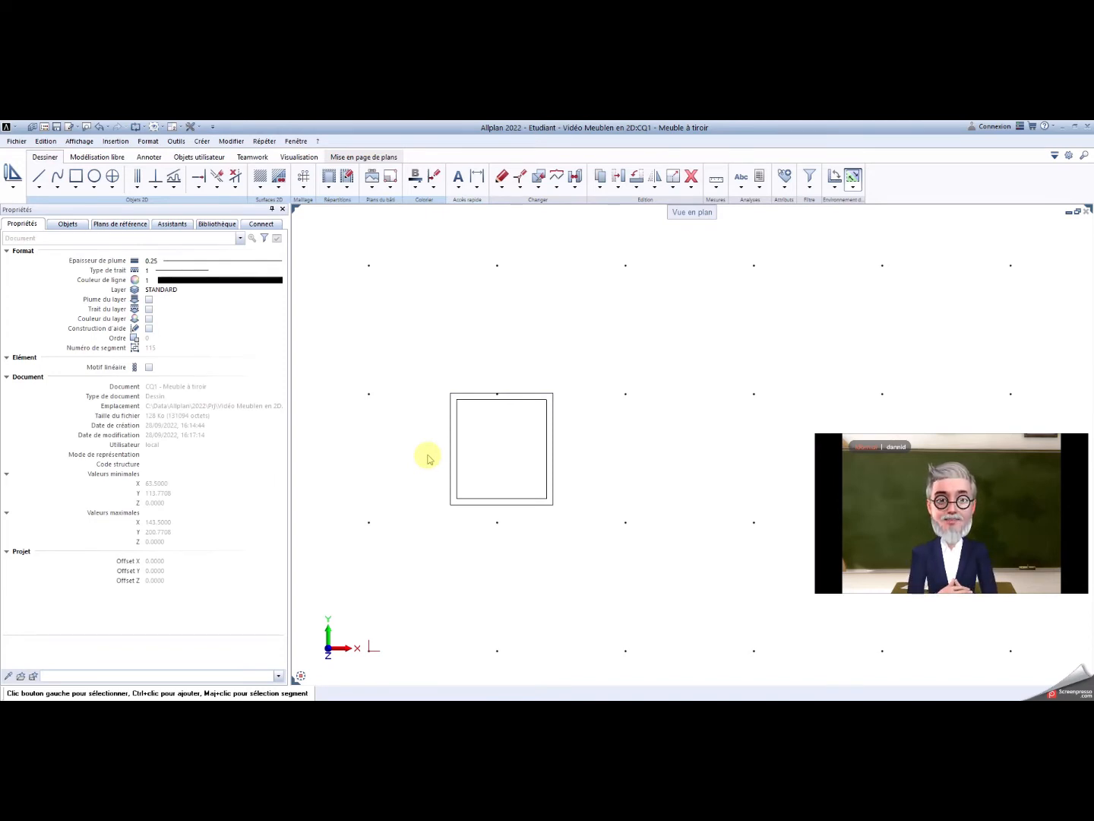
Draw a vertical line from the midpoint of the inner contour's upper edge to its lower edge.
left_click(39, 185)
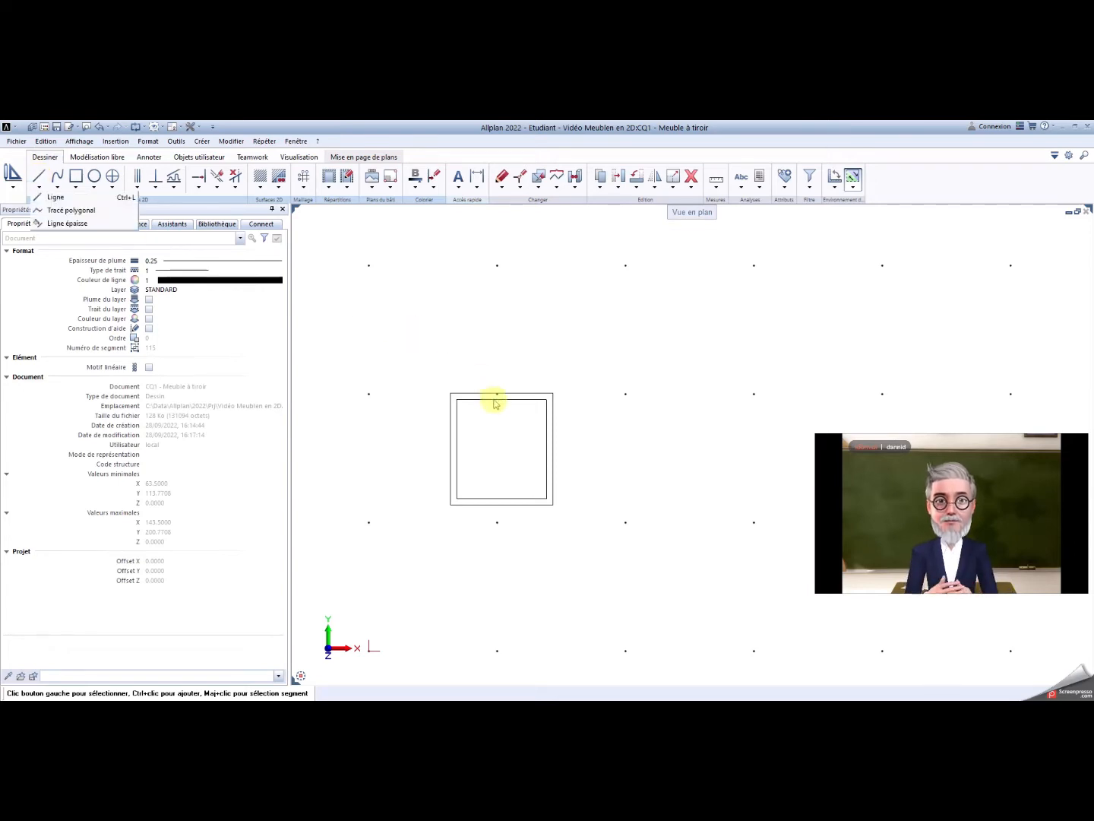
left_click(50, 197)
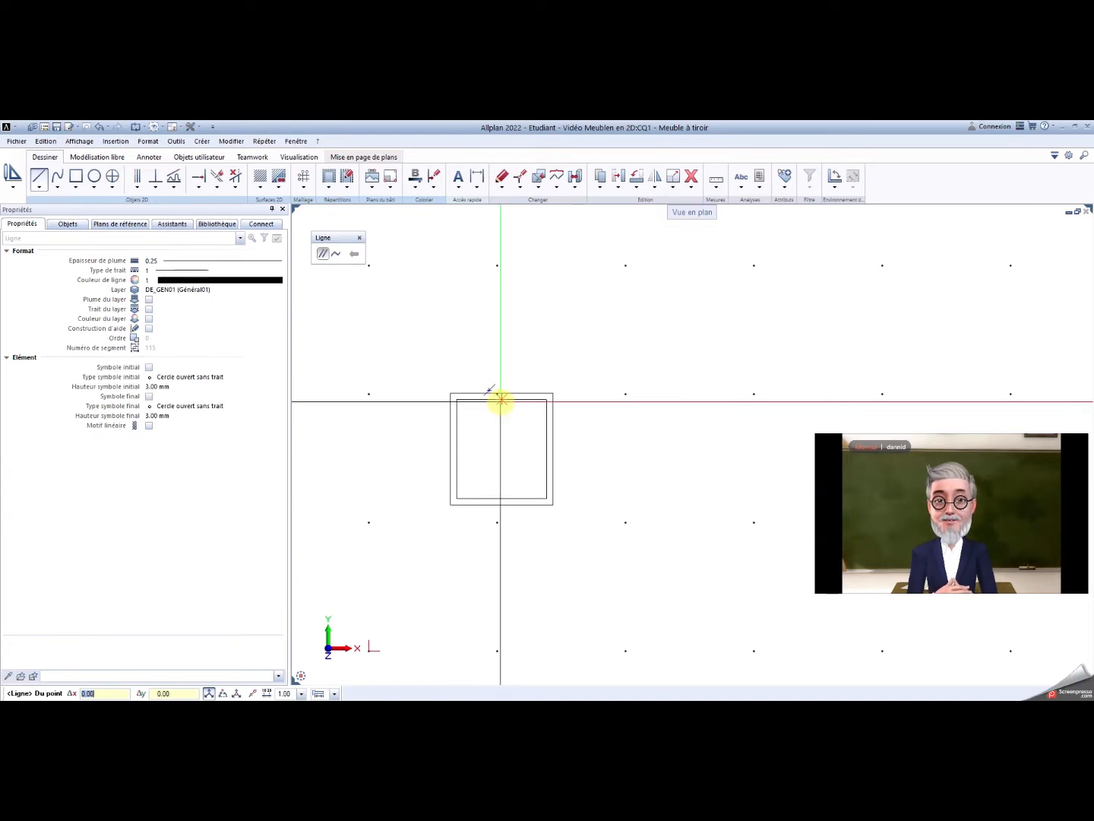
scroll(501, 399, "up", 2)
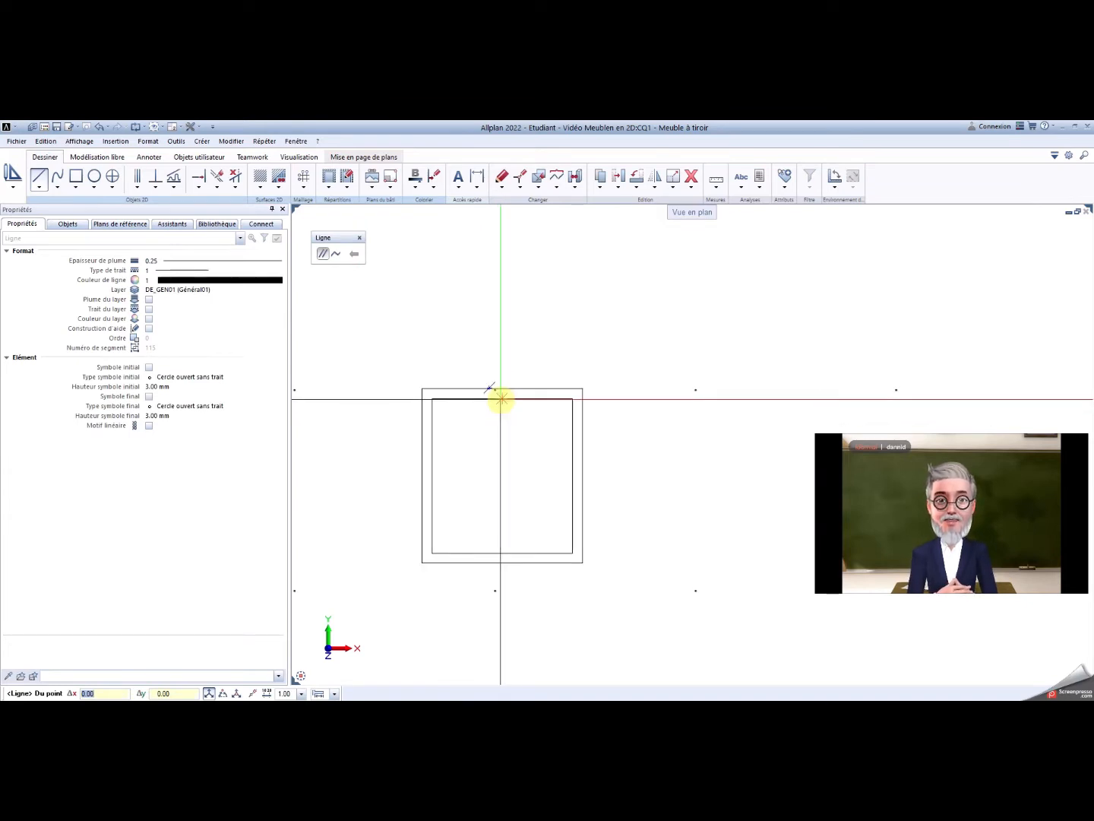
left_click(500, 399)
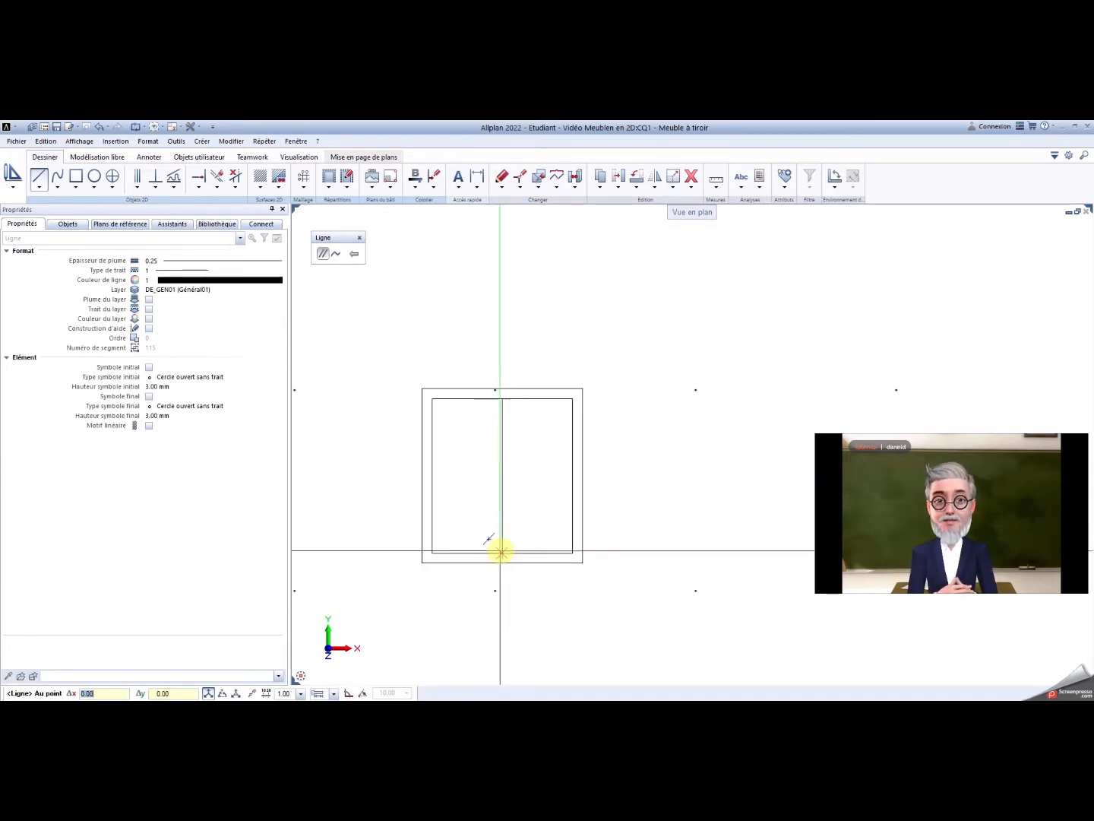
left_click(501, 553)
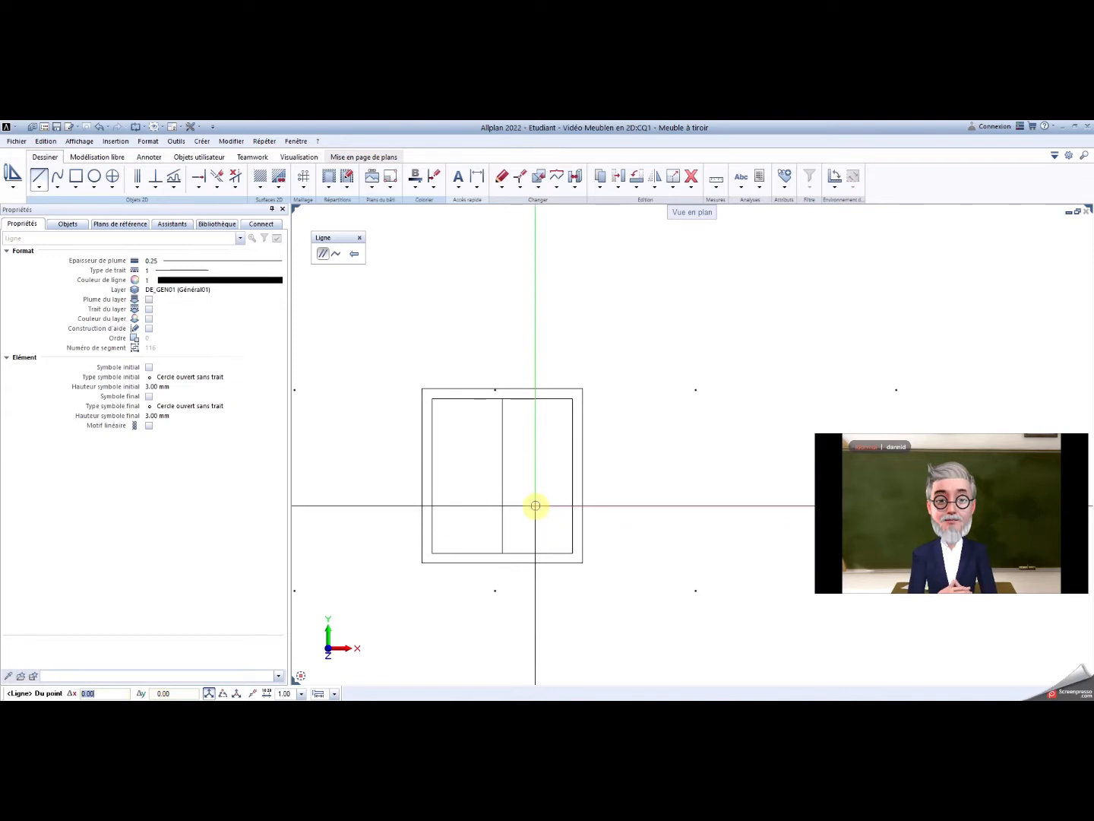
key("Escape")
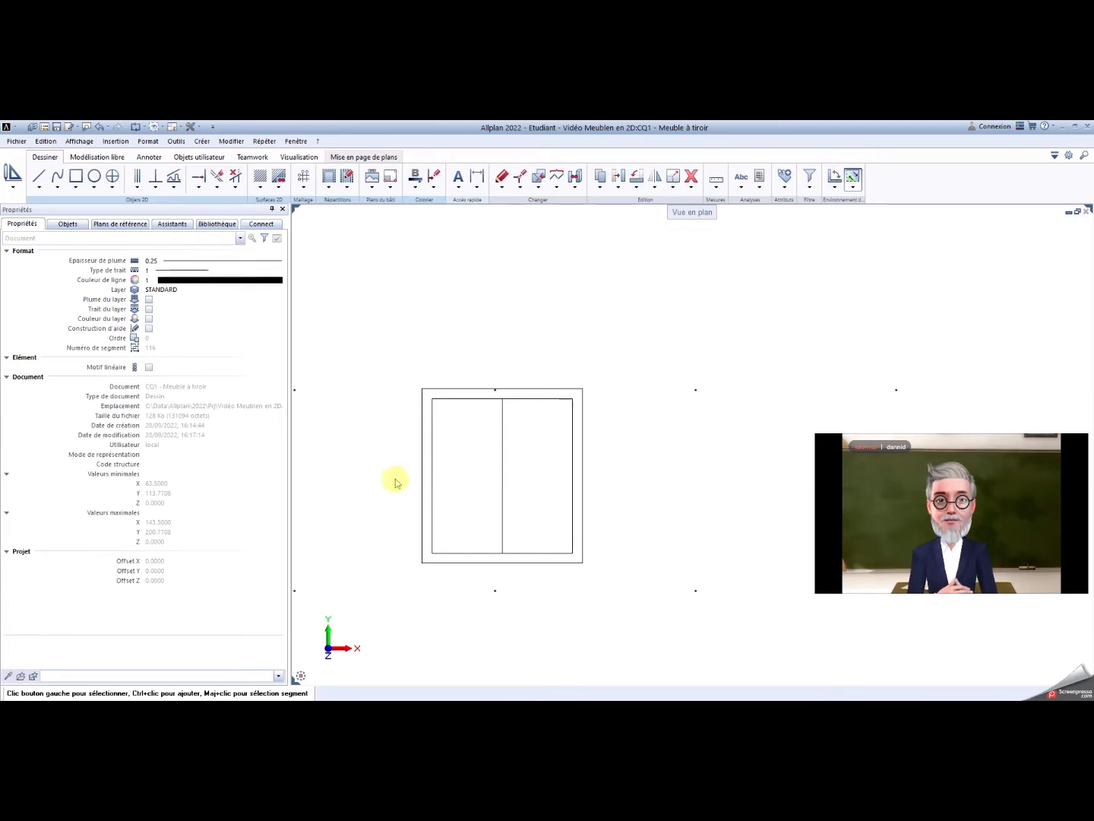
Divide the inner contour's left edge into 4 subdivisions, marked with point symbol 3 (Carré, borne, bac à fleurs, puits).
left_click(156, 189)
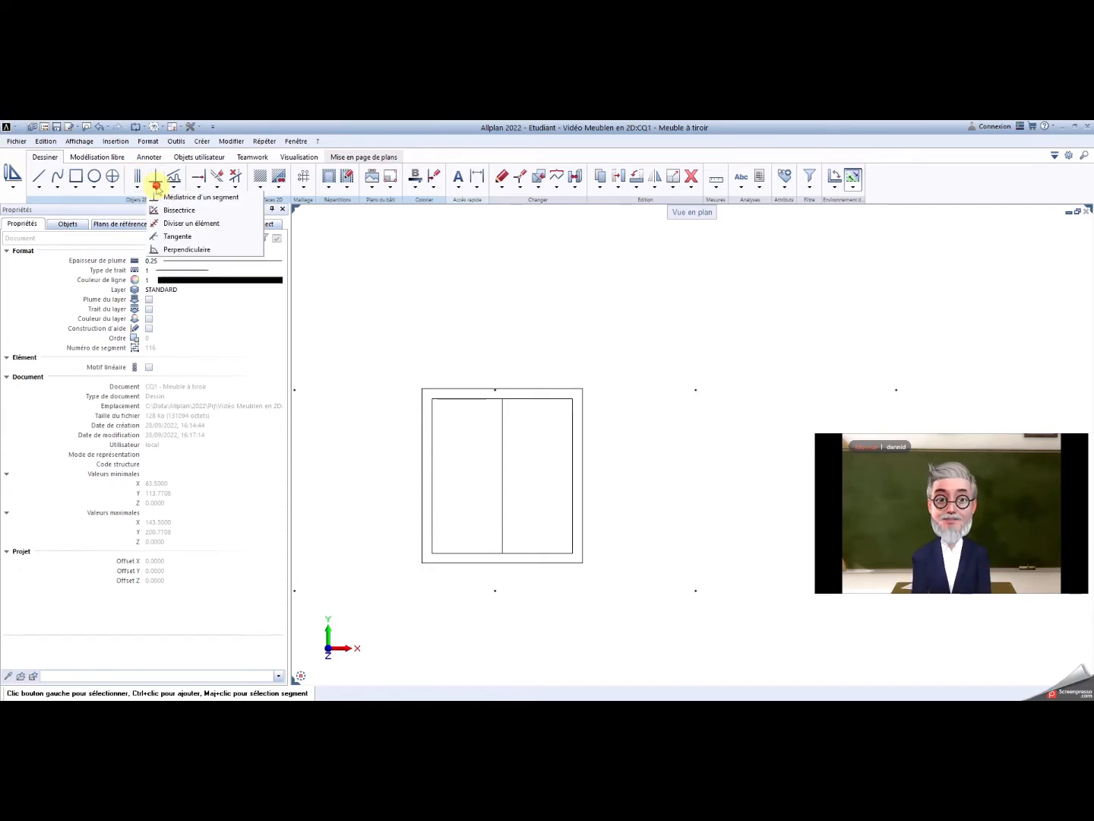
left_click(182, 224)
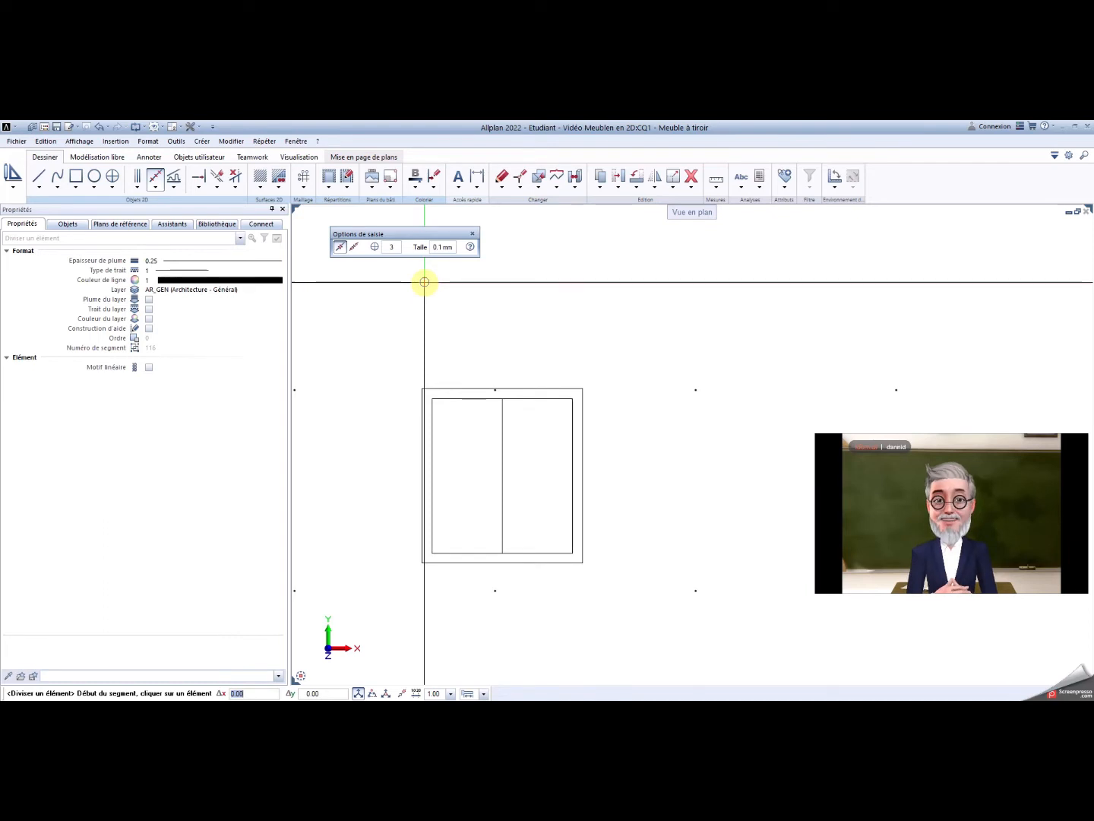
left_click(374, 248)
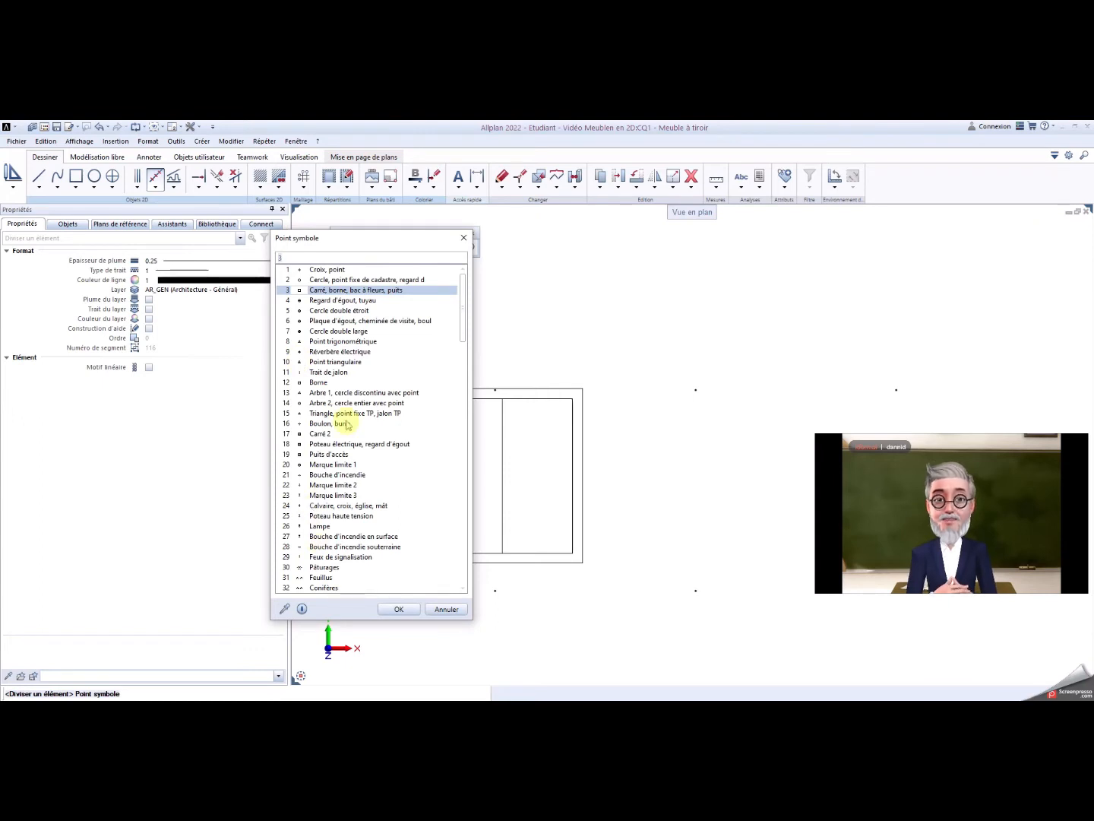
left_click(399, 612)
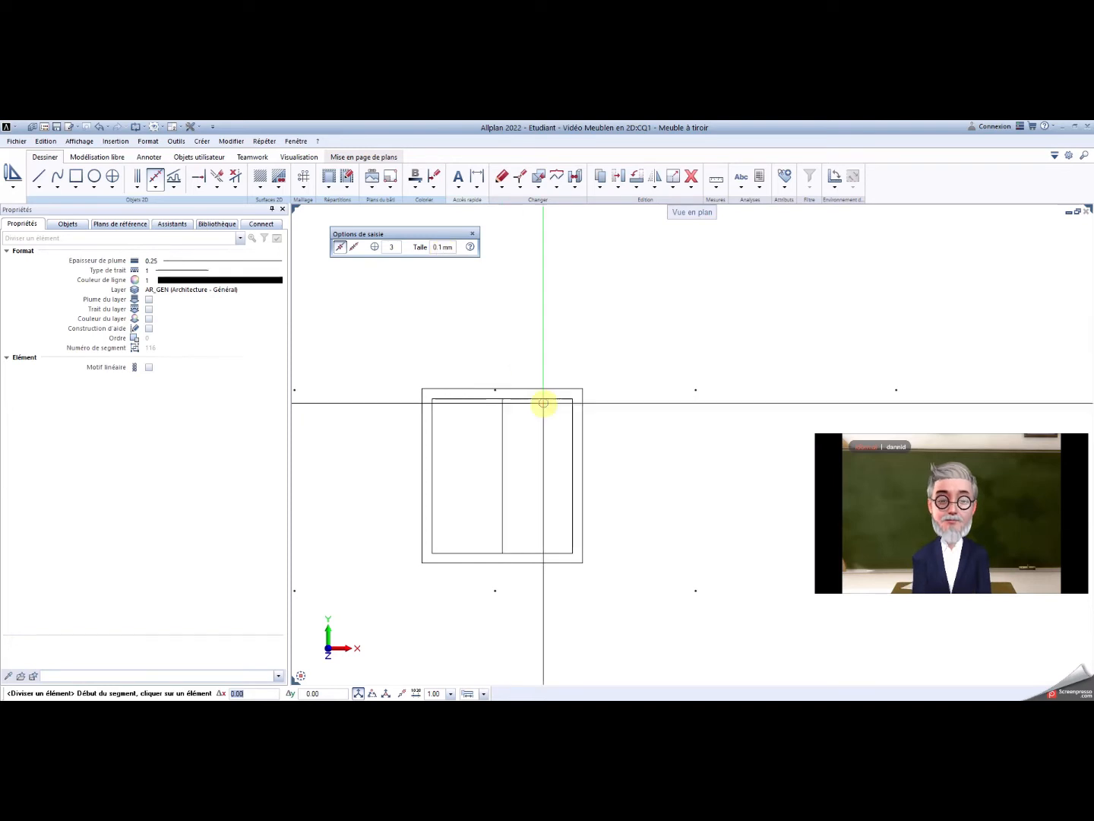
scroll(502, 441, "up", 2)
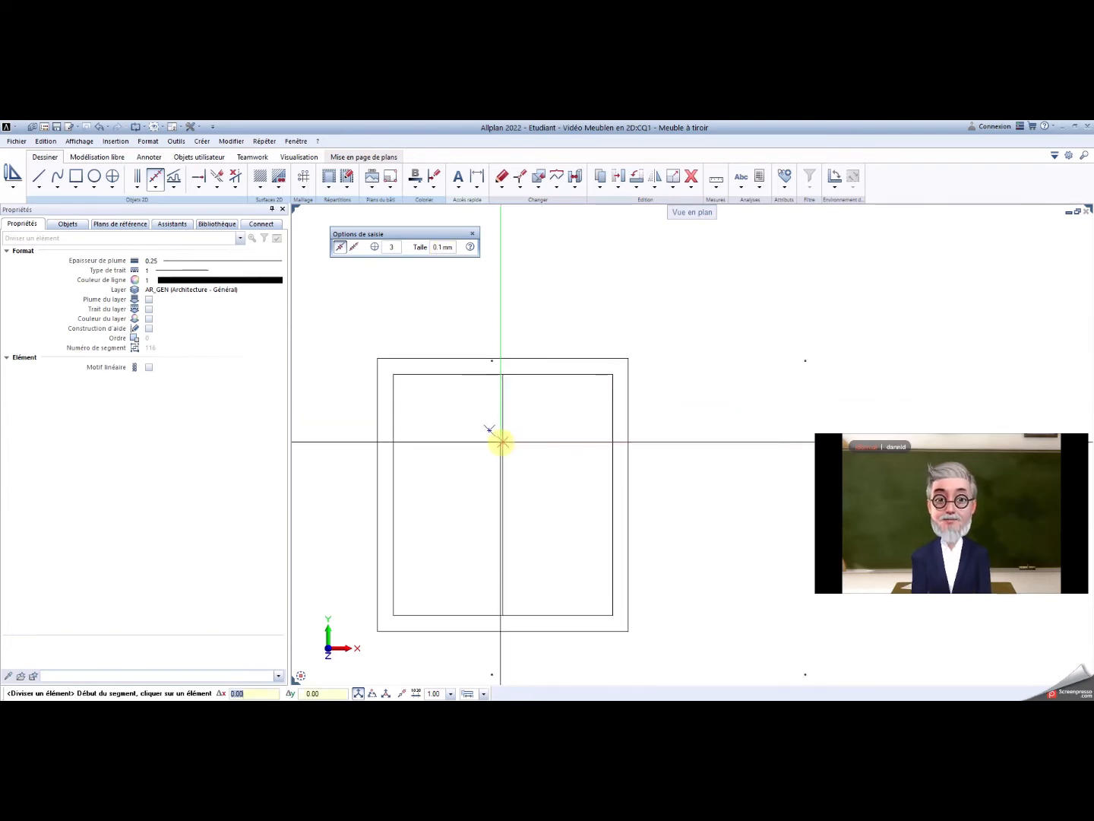
left_click(393, 449)
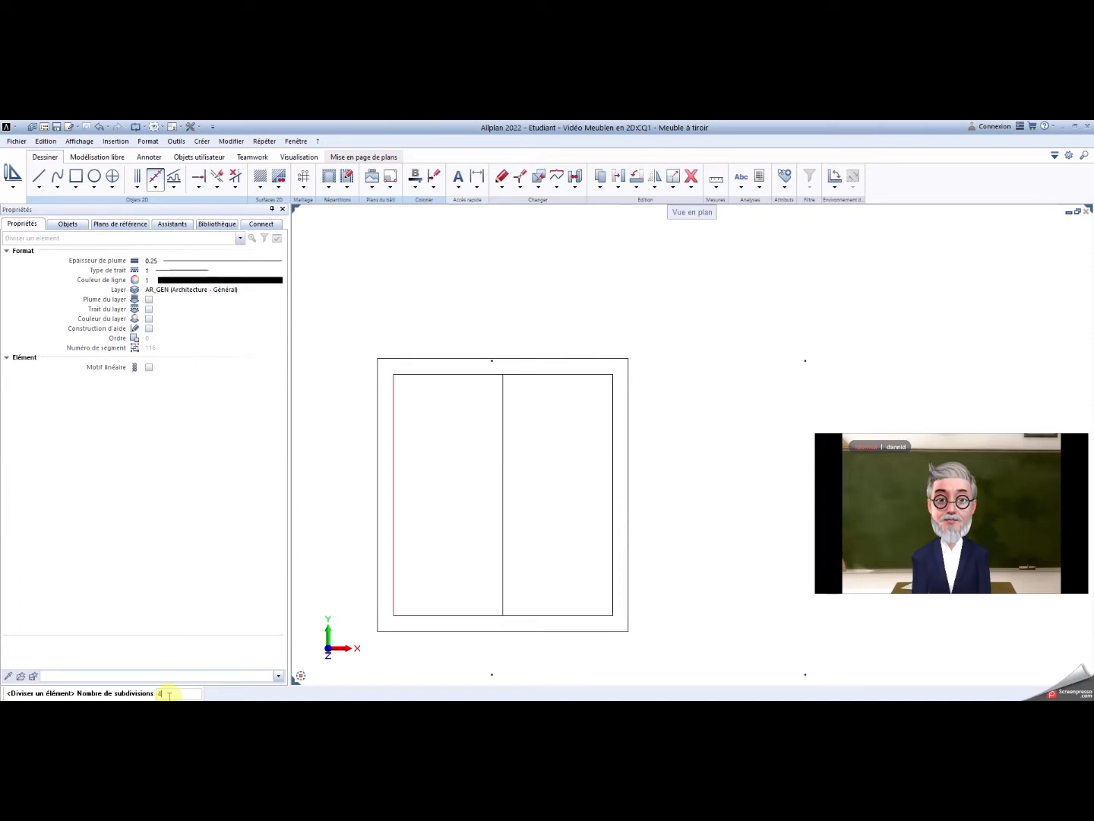
key("Return")
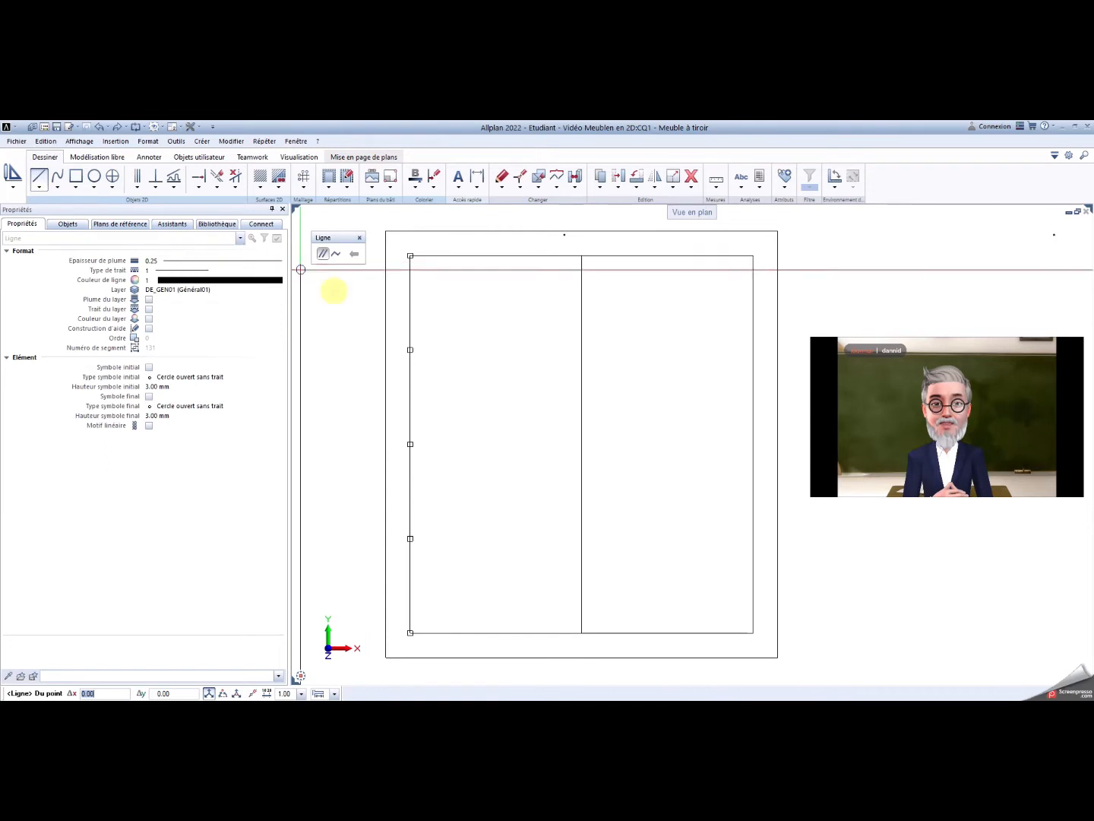
Draw a horizontal line from the upper intermediate division mark to the inner contour's right edge, enabling Chemin de repérage for alignment.
left_click(412, 351)
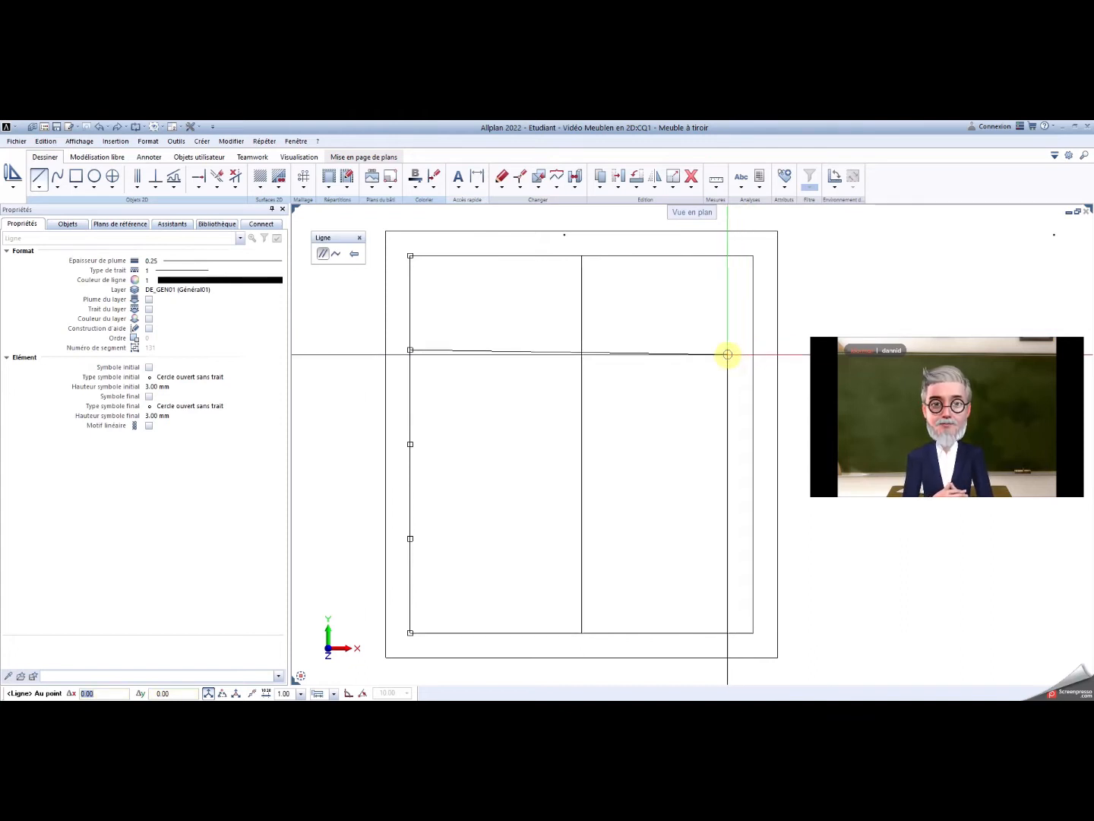
right_click(726, 353)
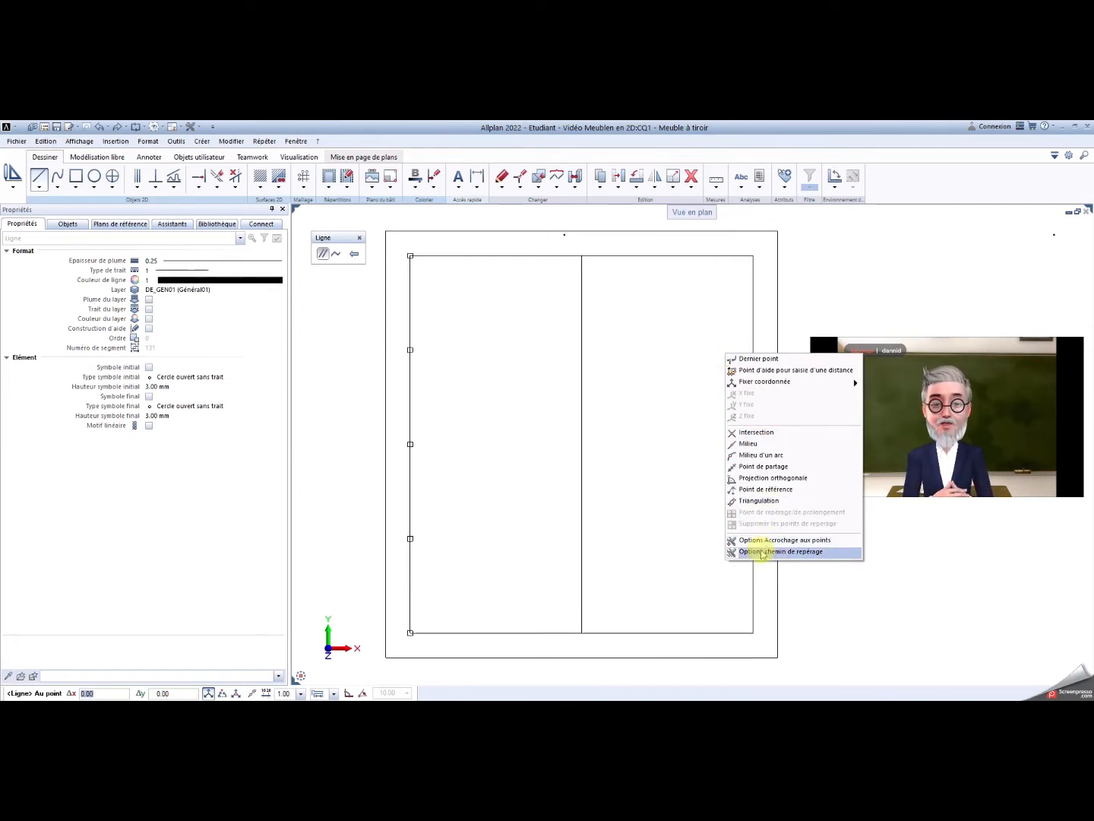
left_click(763, 553)
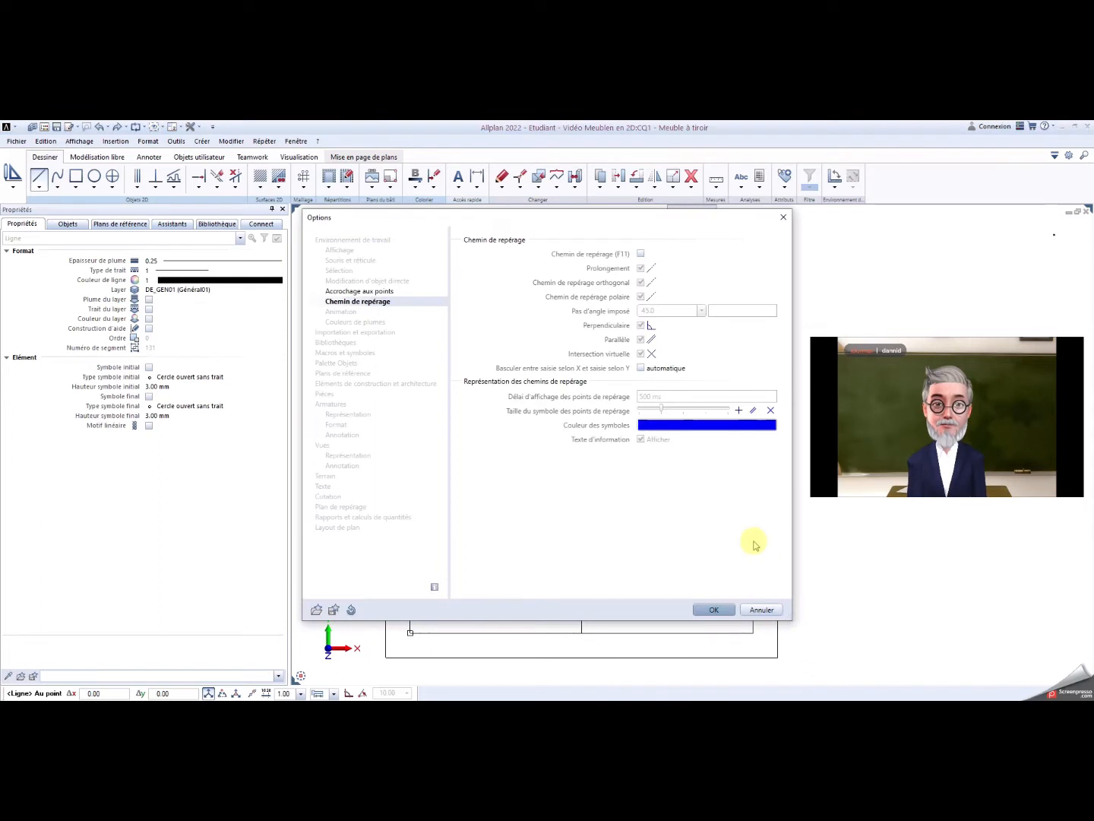
left_click(640, 253)
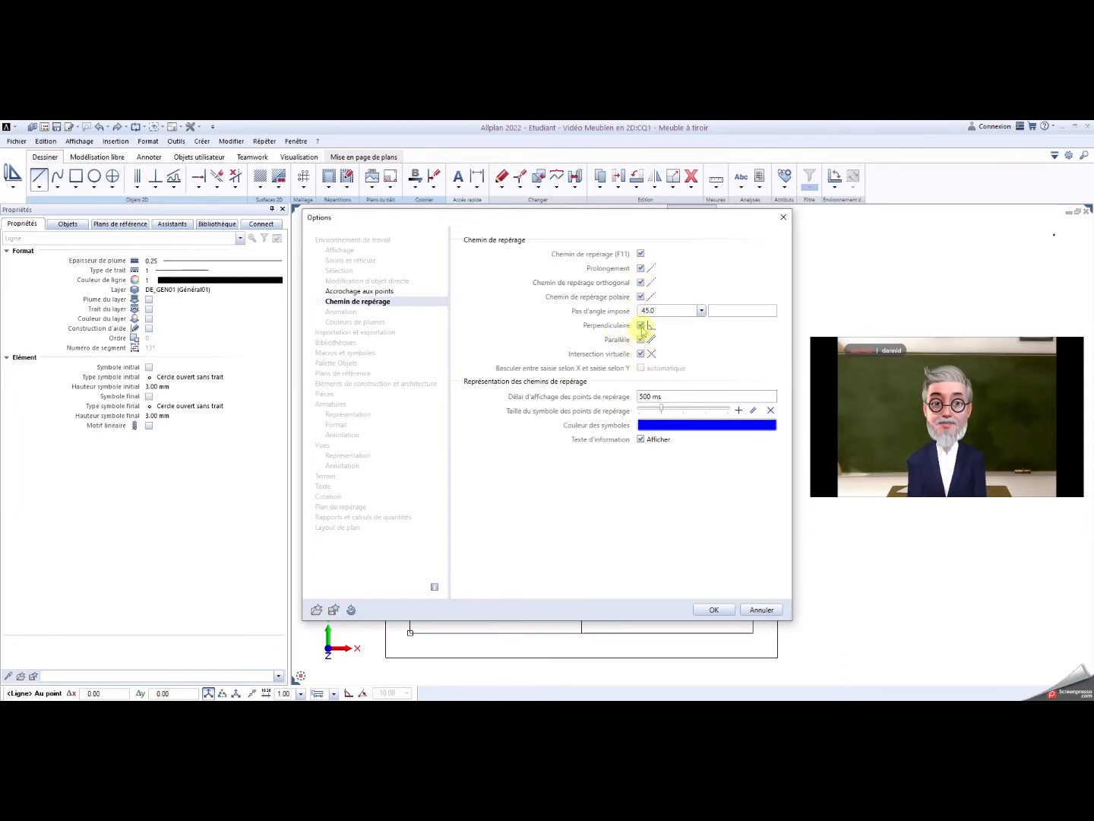
left_click(724, 608)
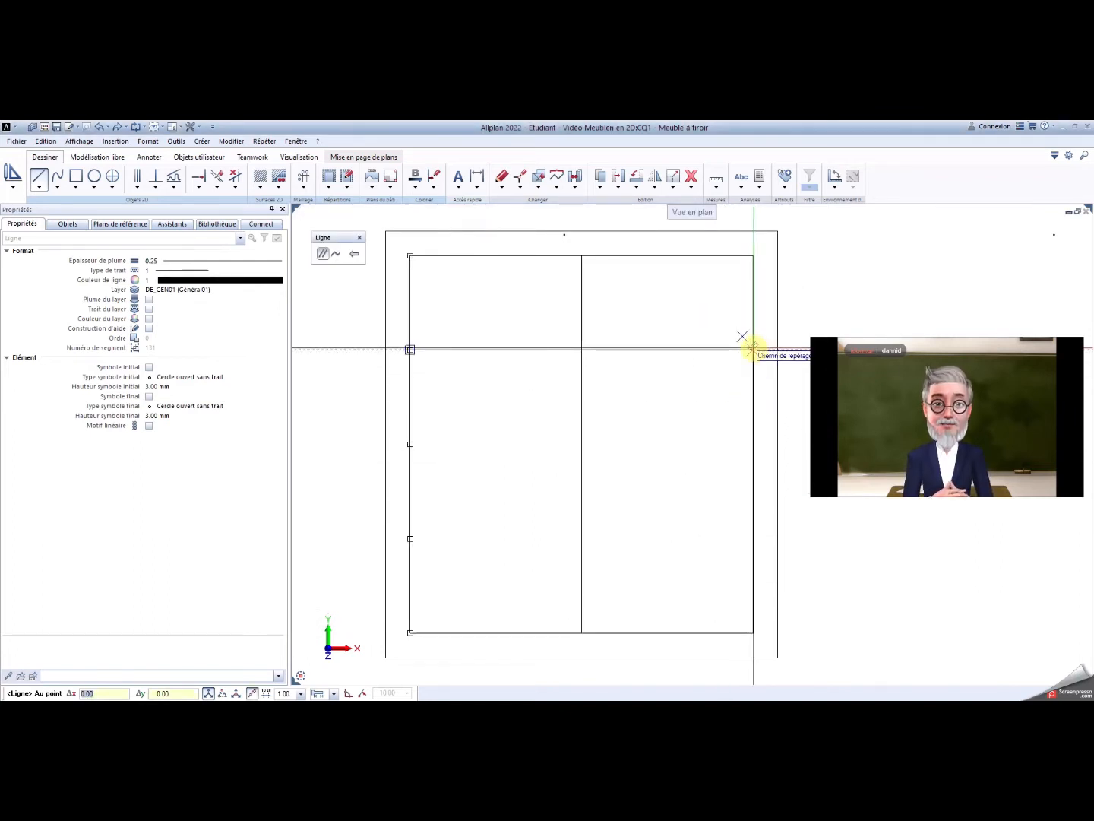
scroll(751, 348, "up", 1)
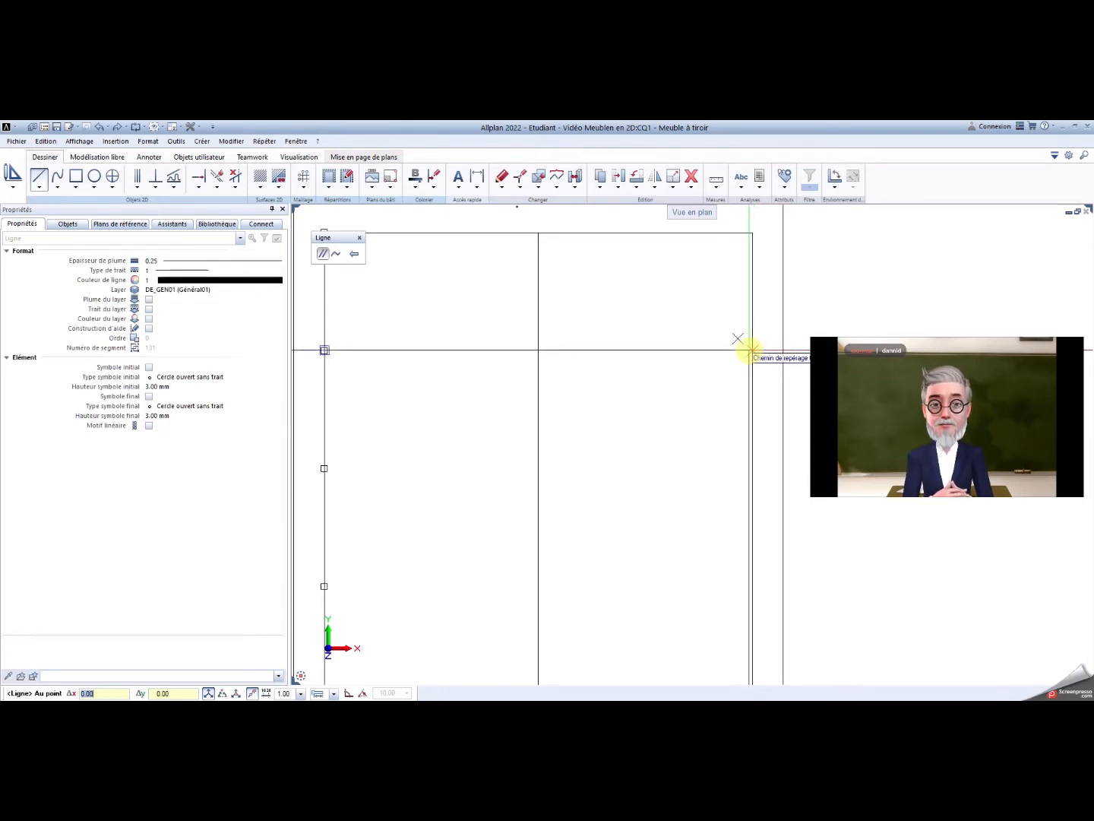
left_click(750, 350)
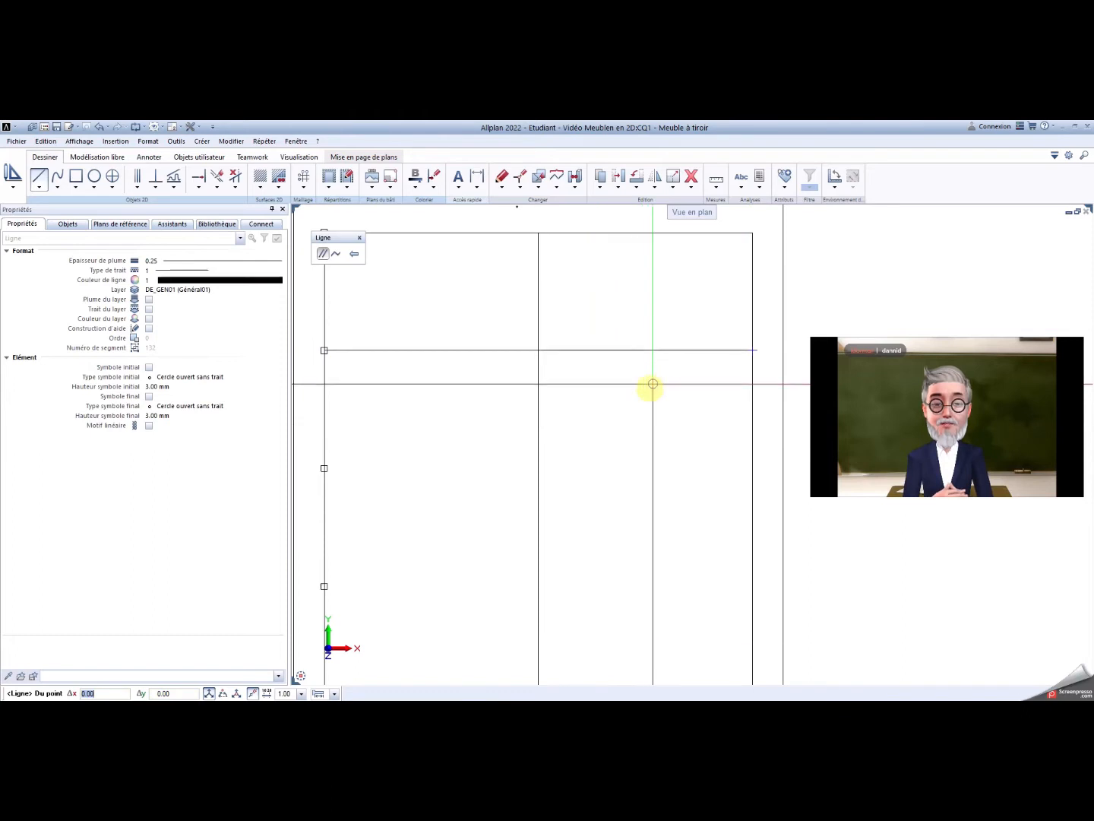
Draw two horizontal lines from the middle and lower intermediate division marks to the inner contour's right edge.
scroll(625, 408, "down", 1)
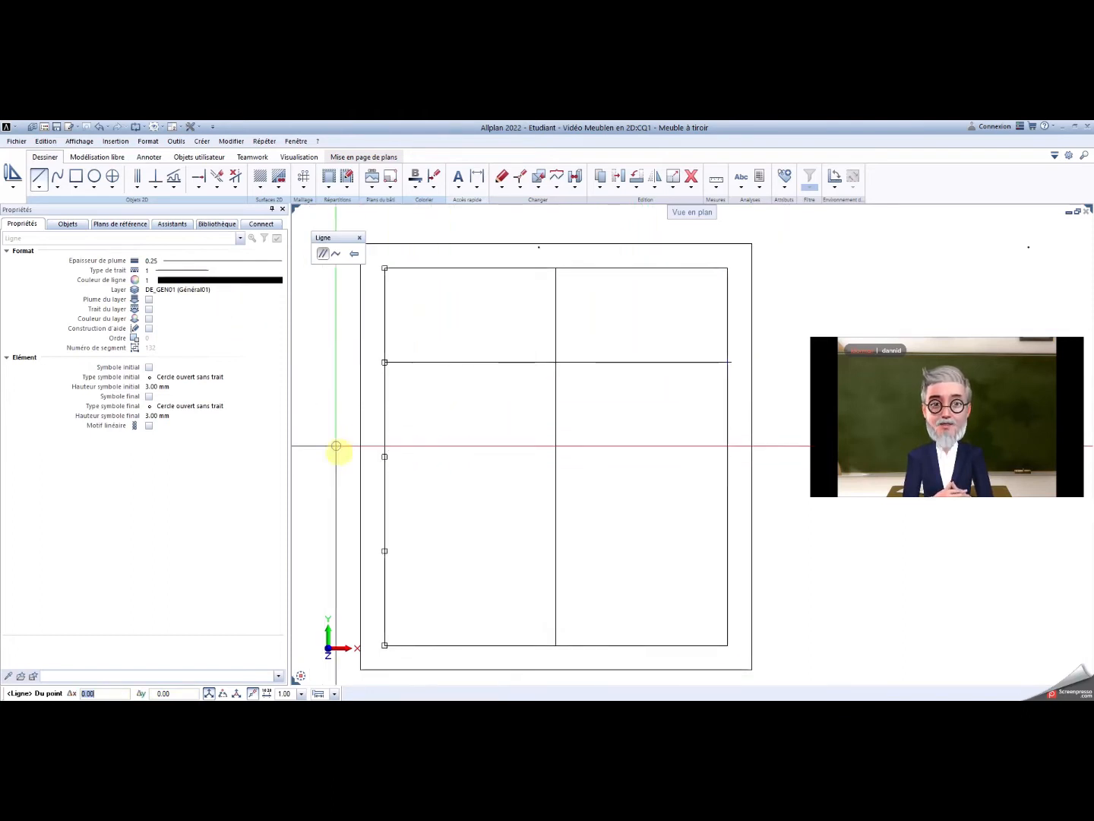
left_click(384, 456)
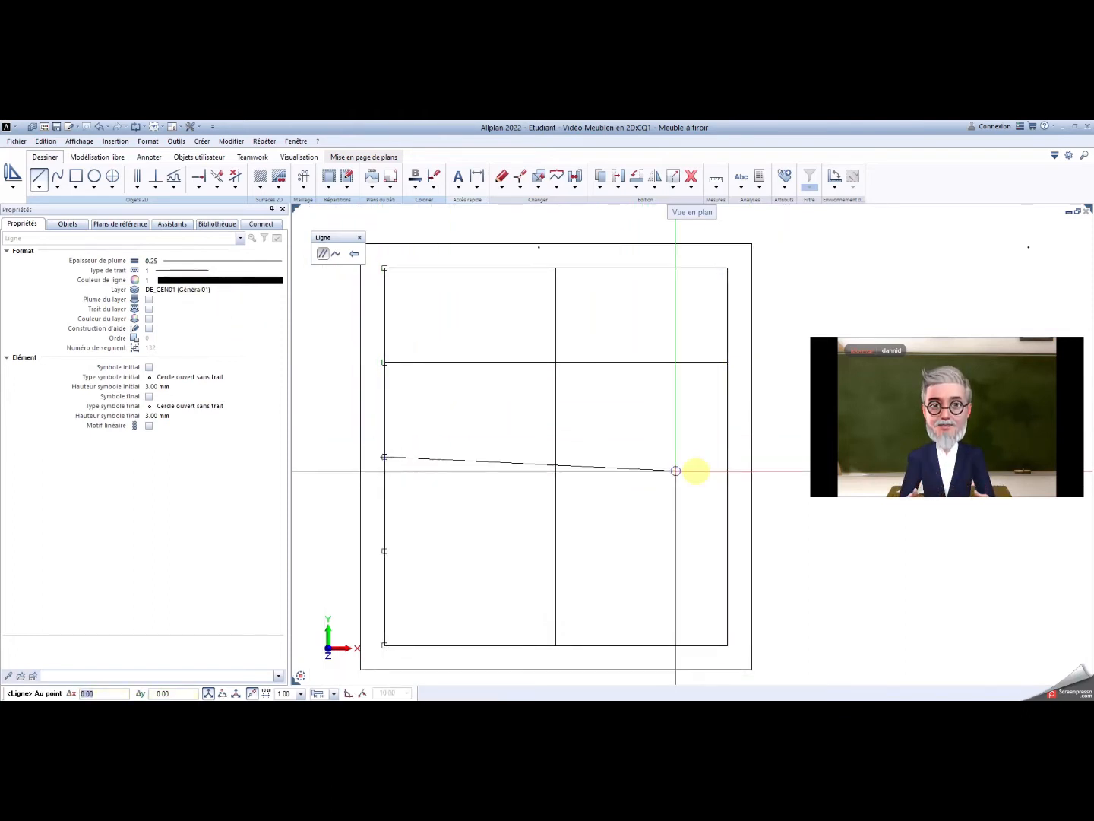
left_click(727, 456)
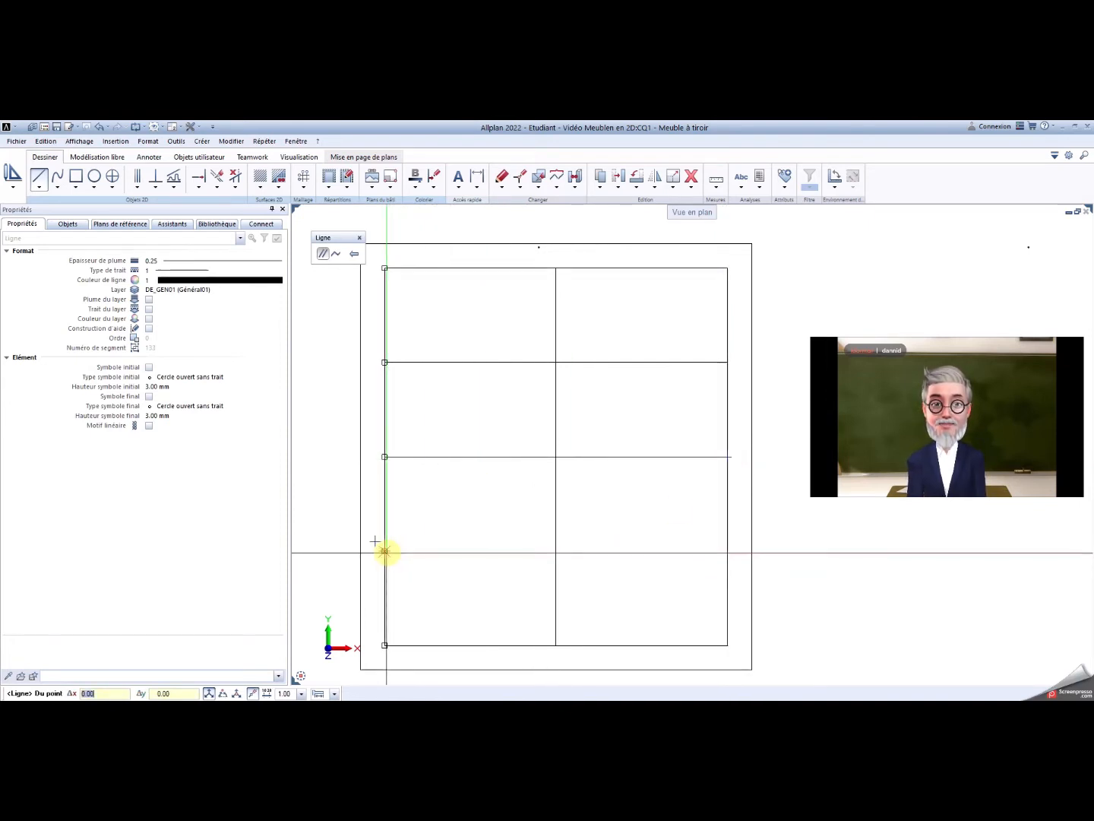
left_click(385, 550)
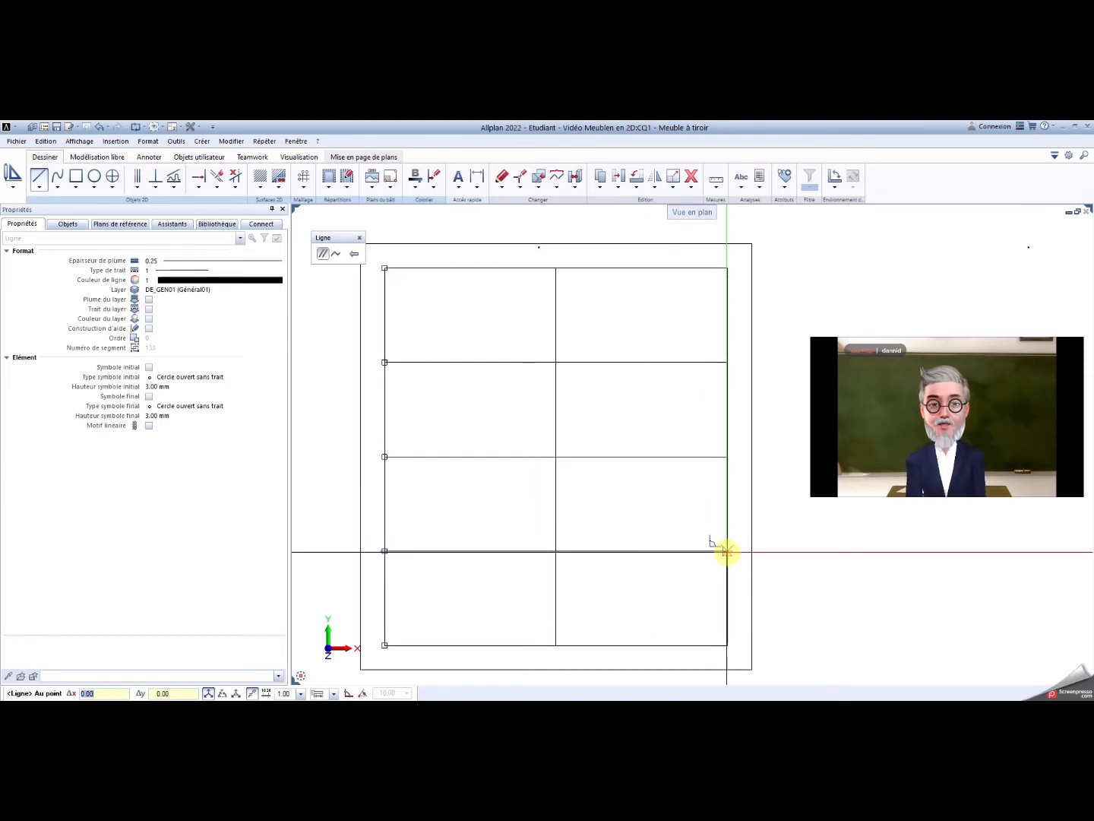
left_click(727, 550)
left_click(728, 551)
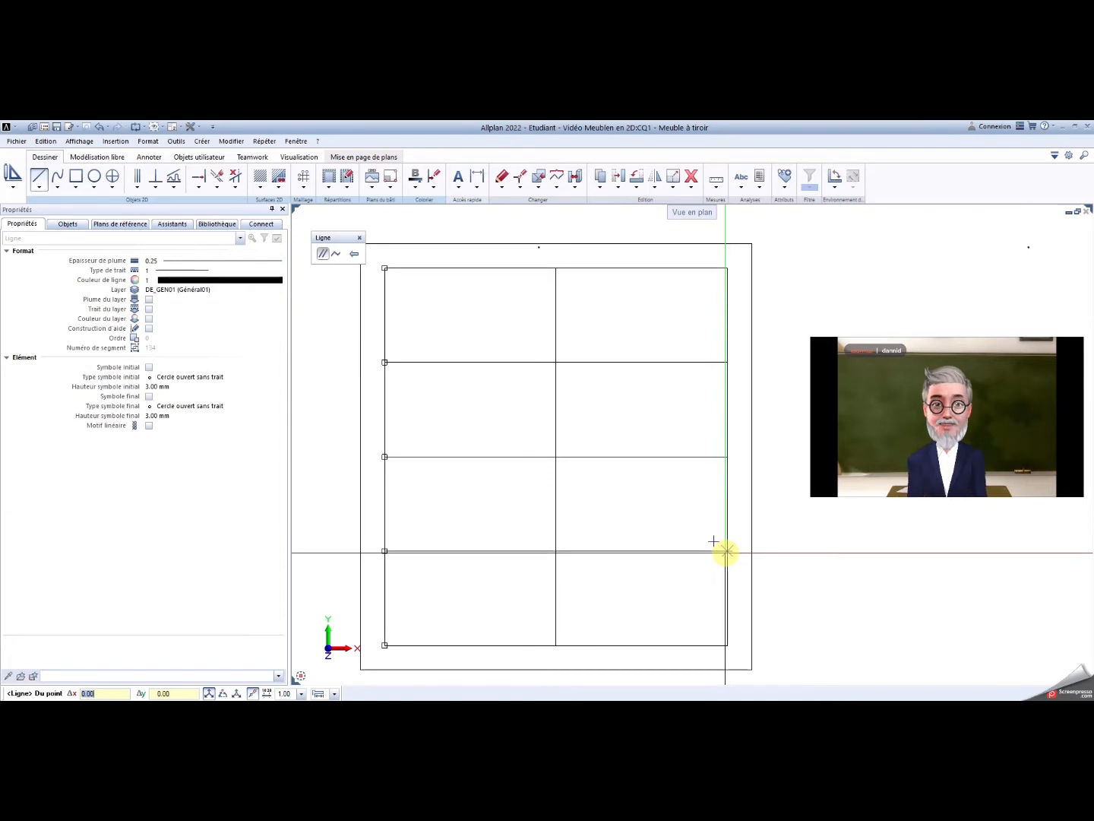
key("Escape")
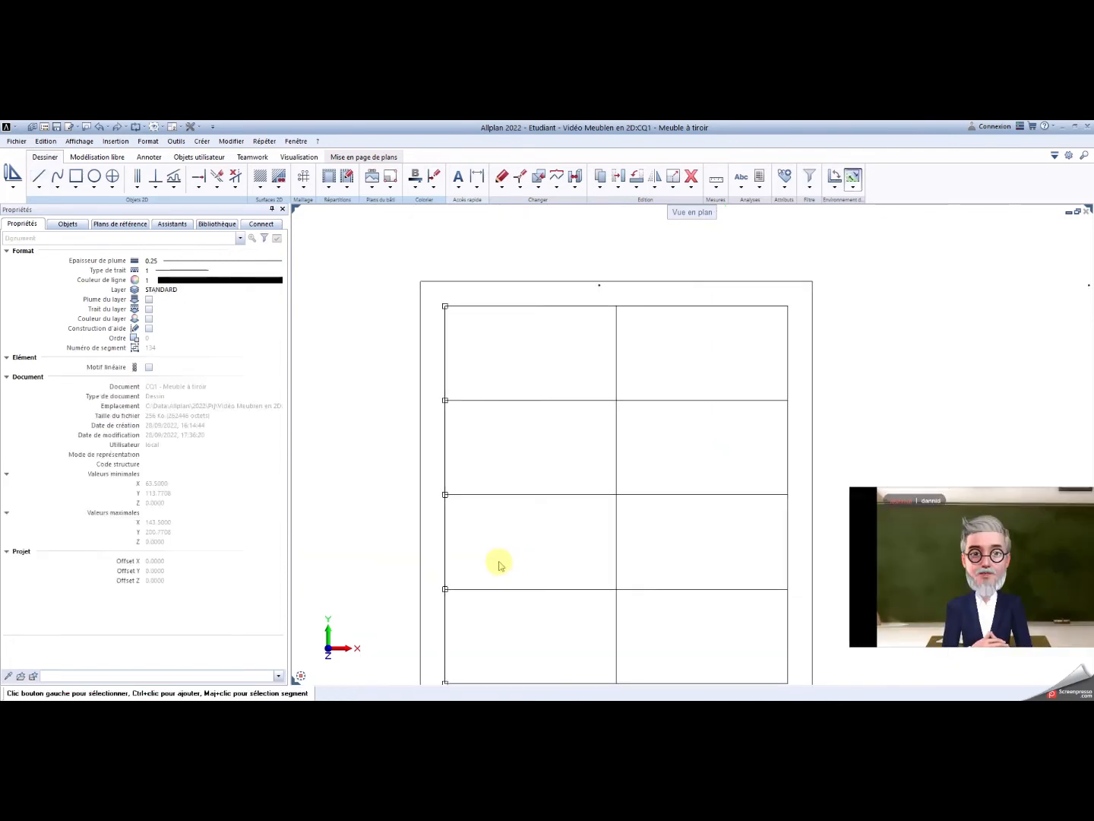
middle_click_drag(501, 565, 494, 526)
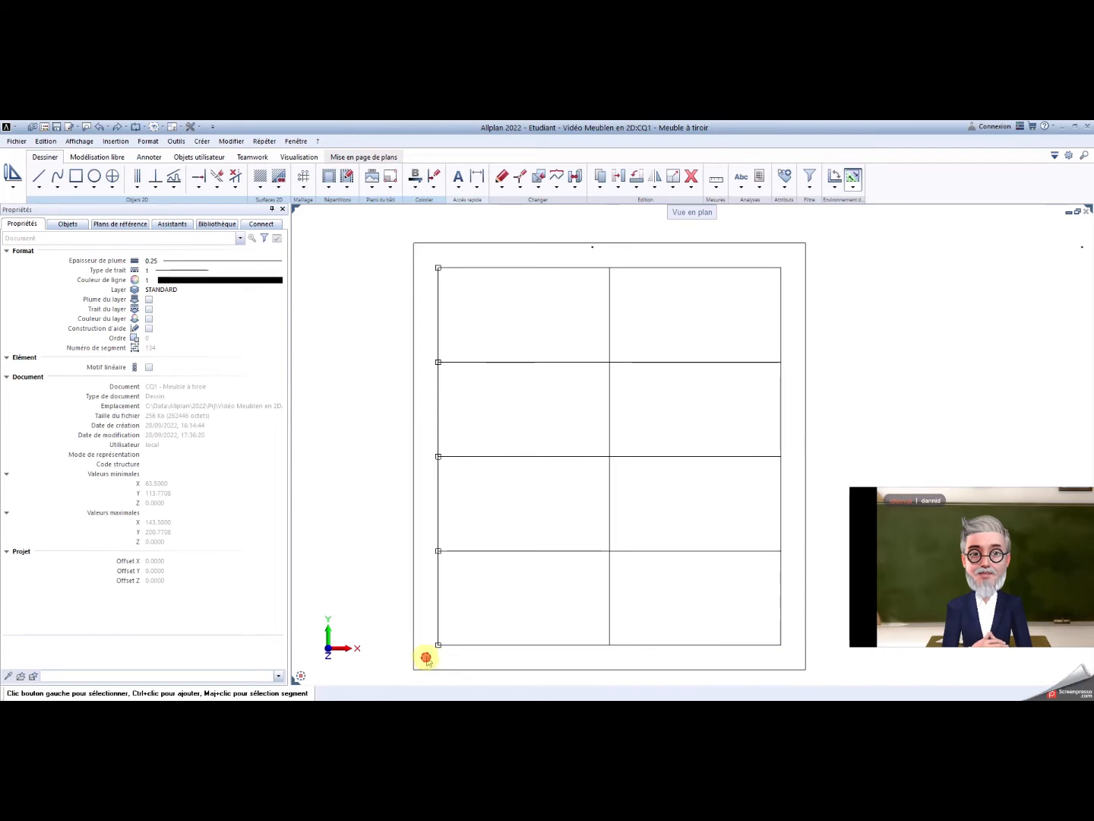
left_click_drag(455, 576, 461, 257)
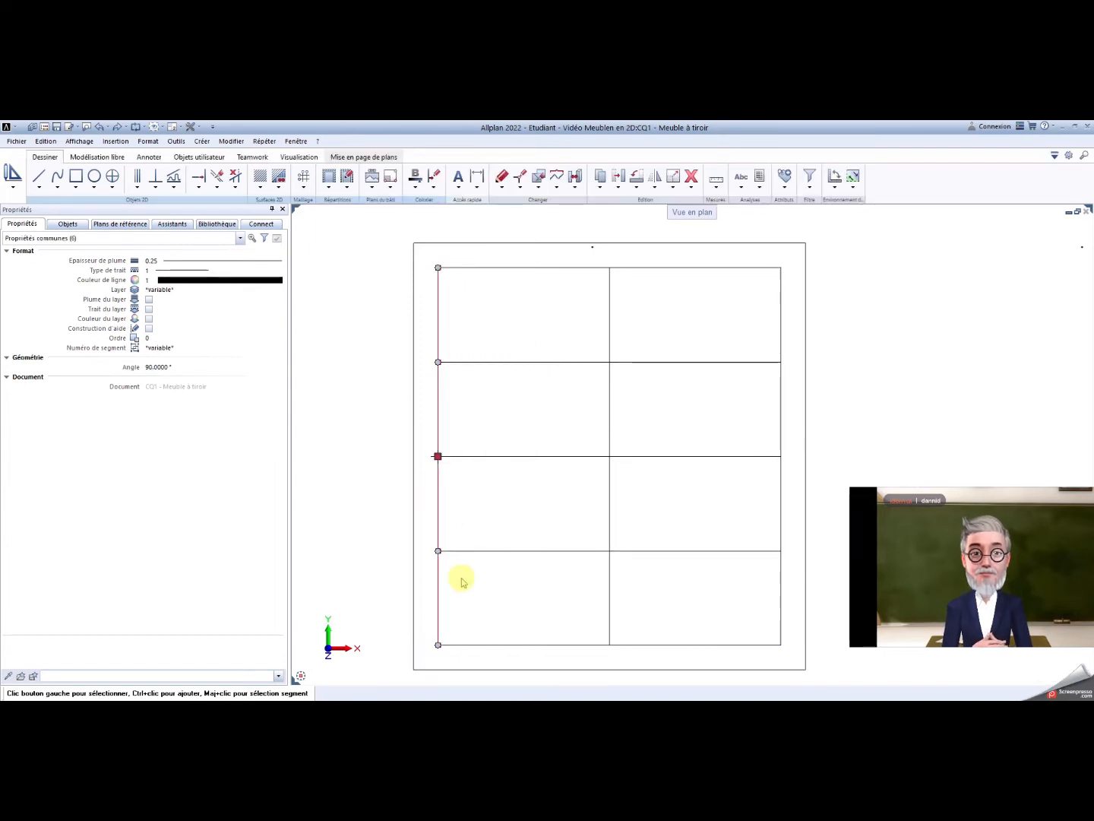
scroll(461, 582, "up", 2)
scroll(459, 571, "down", 3)
key("Escape")
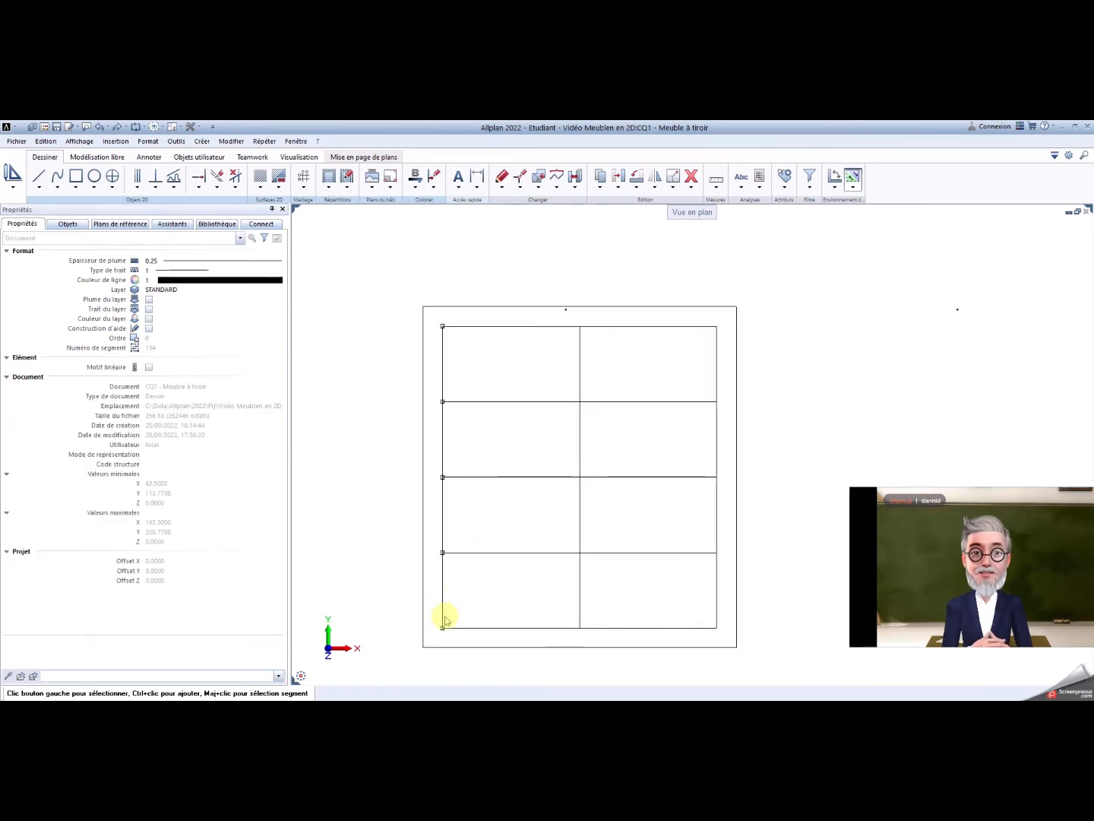
Delete the division point symbol at the inner contour's lower-left corner.
scroll(445, 619, "up", 3)
left_click(465, 620)
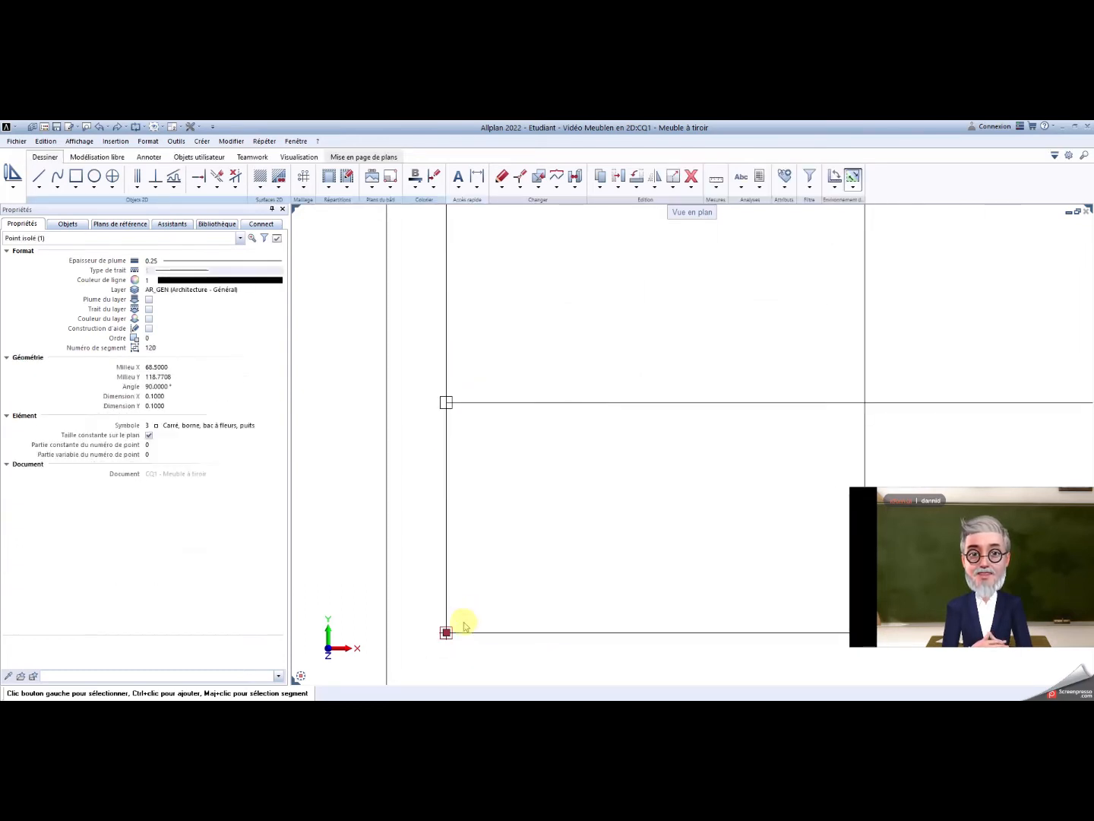
scroll(456, 631, "up", 2)
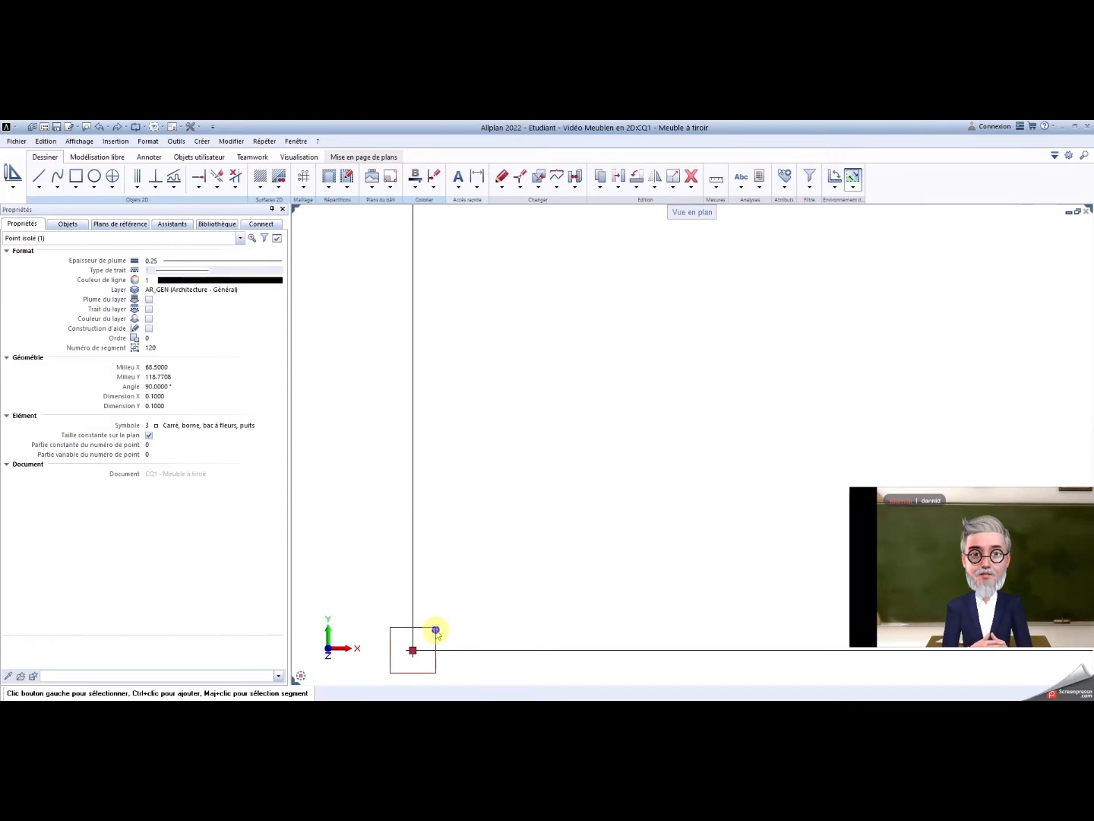
right_click(437, 631)
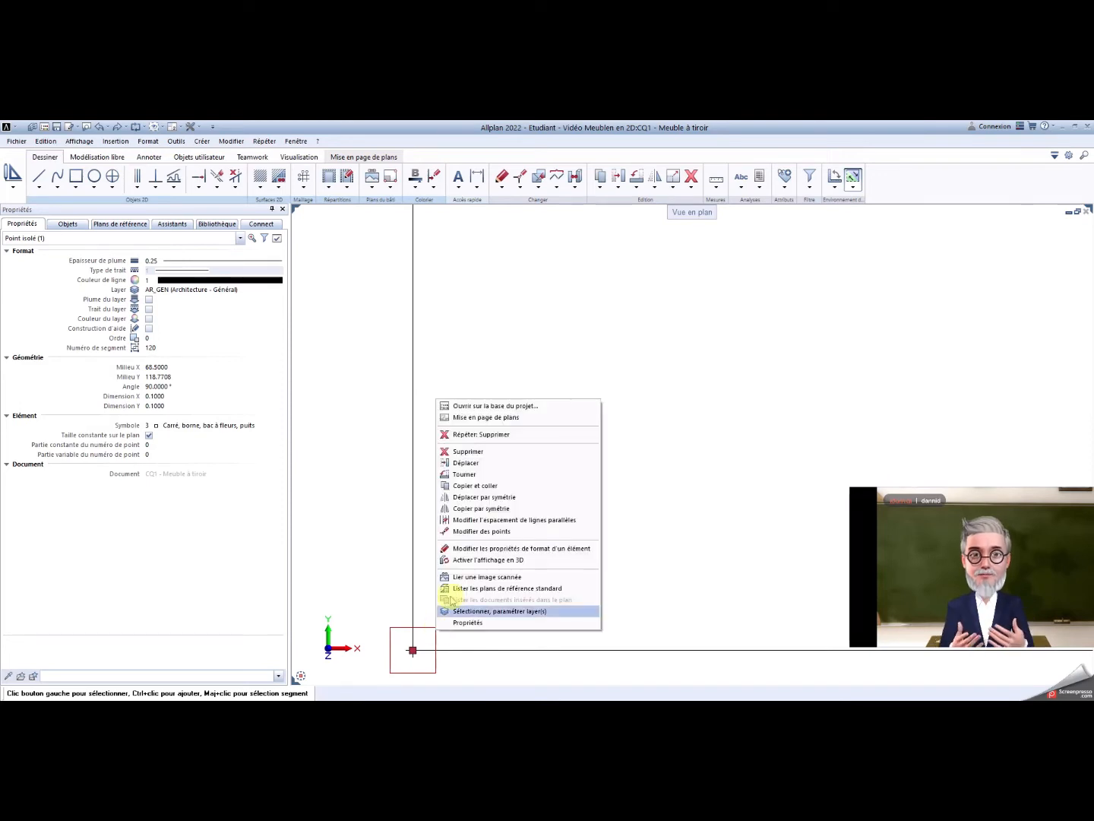
left_click(471, 452)
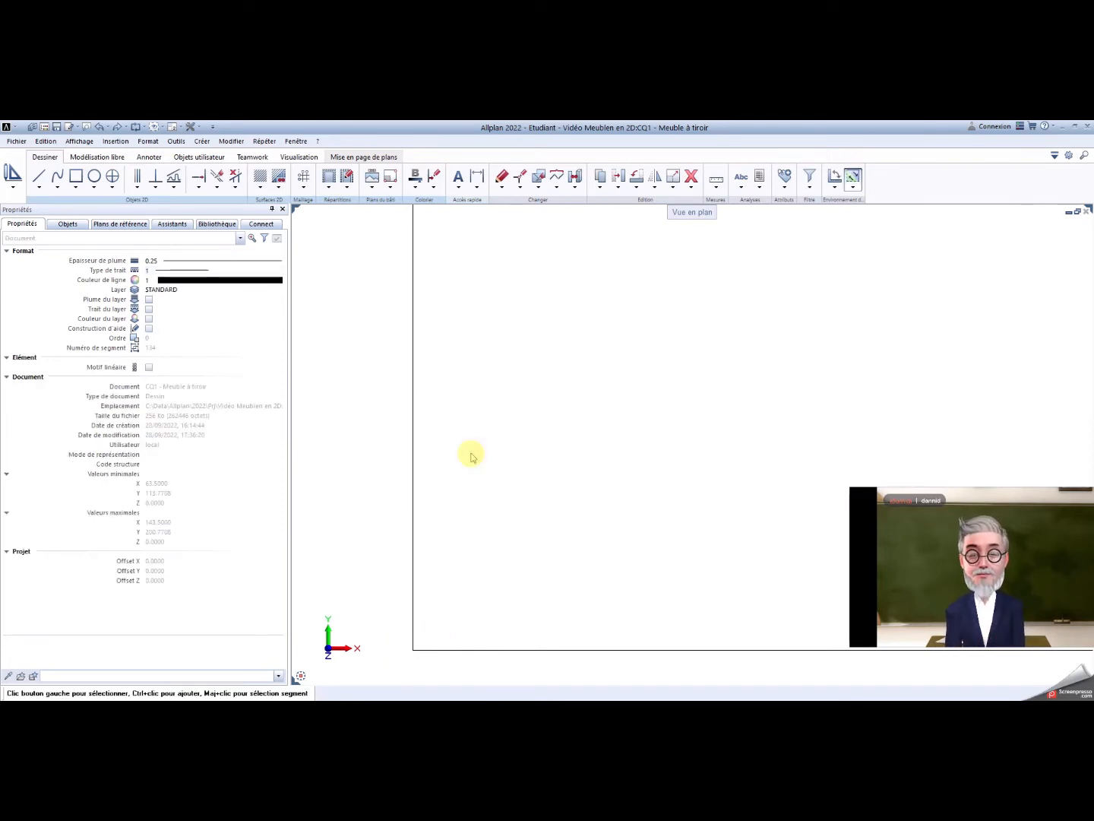
Delete the four remaining division point symbols along the inner contour's left edge.
scroll(445, 383, "down", 5)
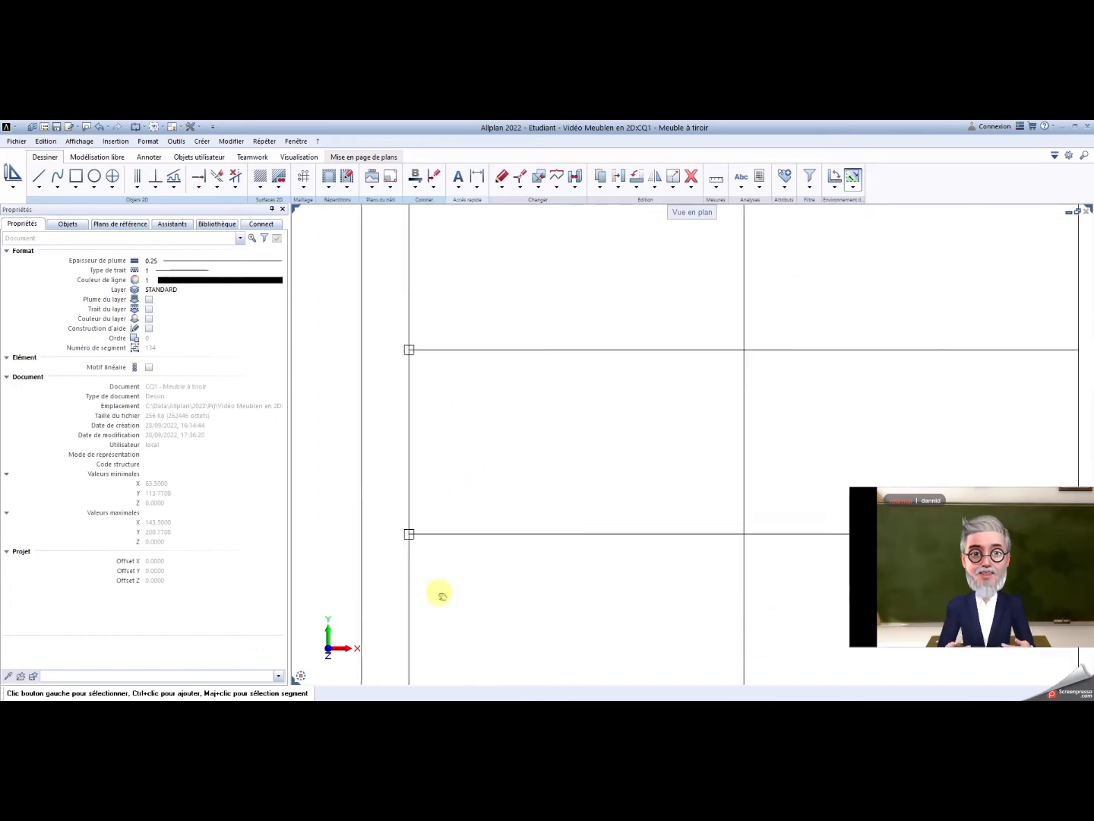
scroll(447, 451, "down", 2)
scroll(433, 515, "up", 1)
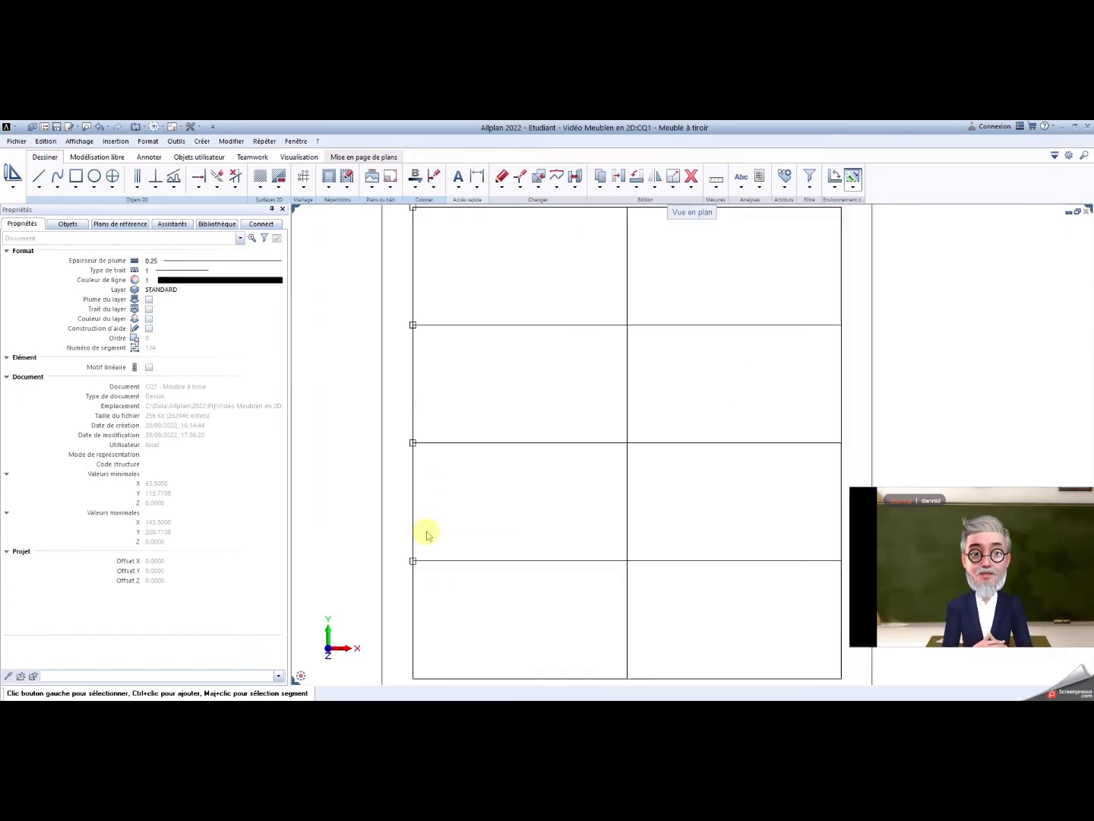
scroll(416, 585, "down", 1)
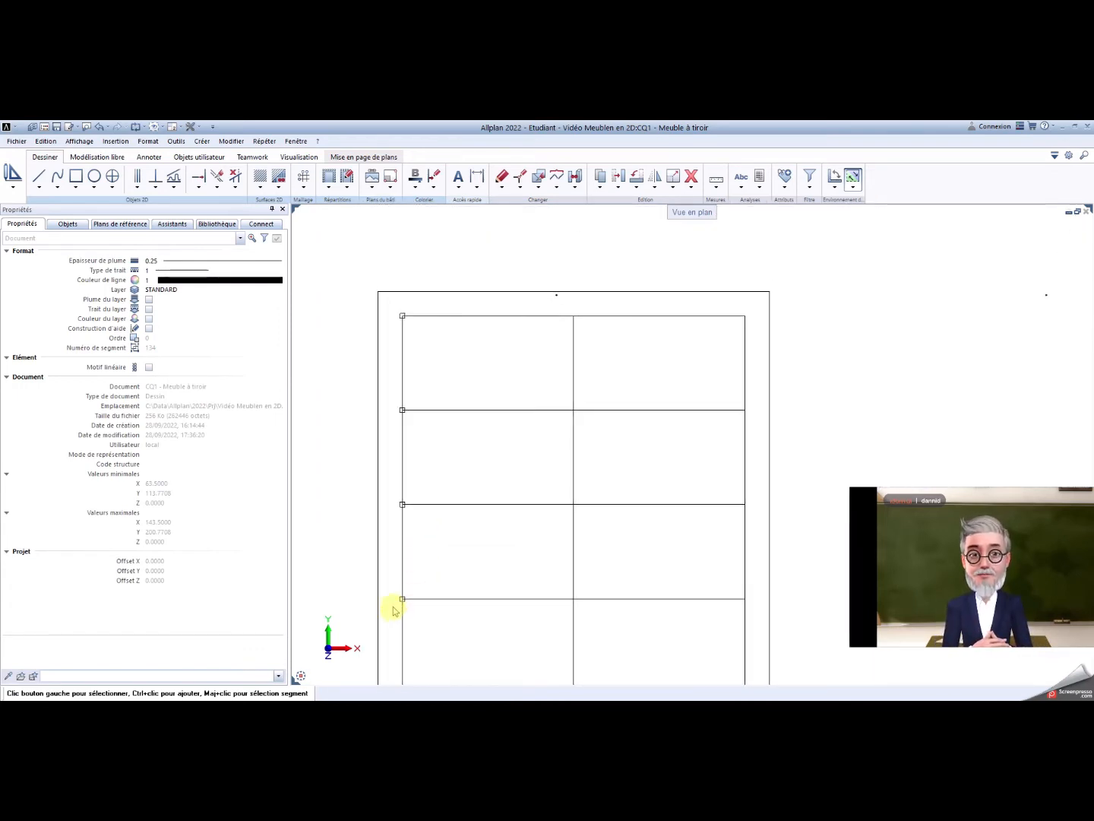
left_click_drag(418, 578, 414, 304)
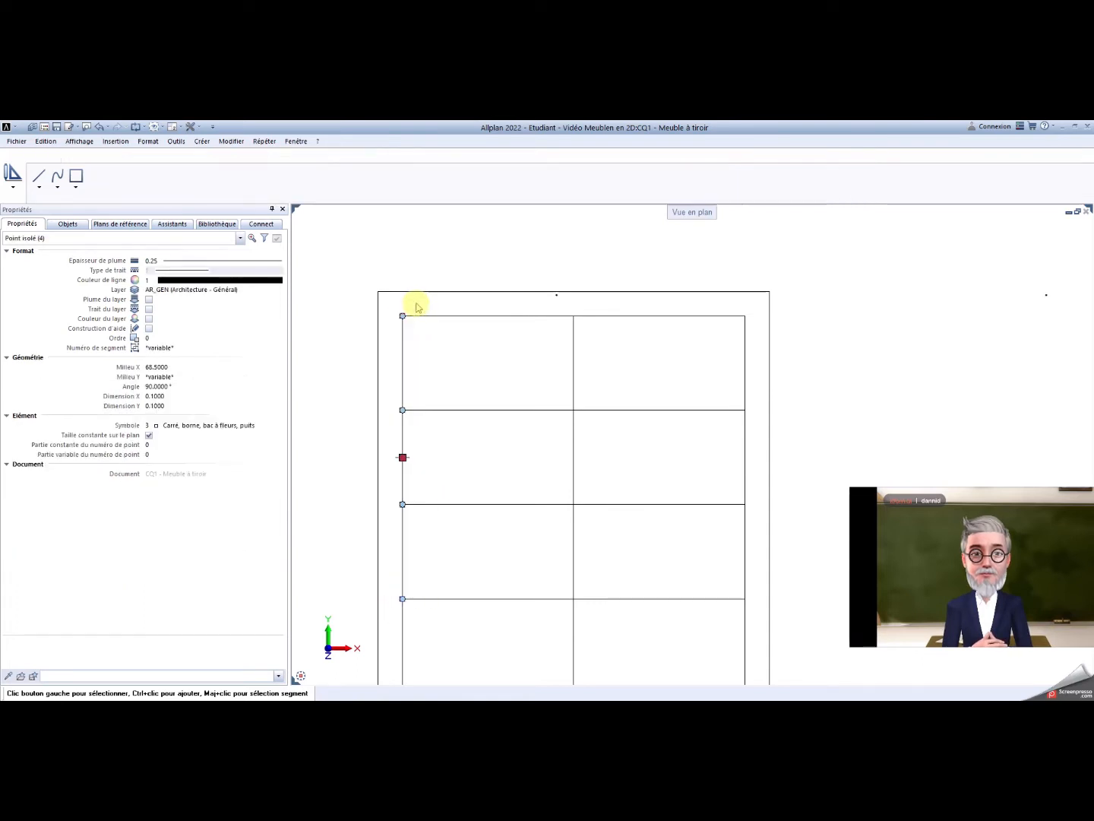
scroll(421, 418, "up", 3)
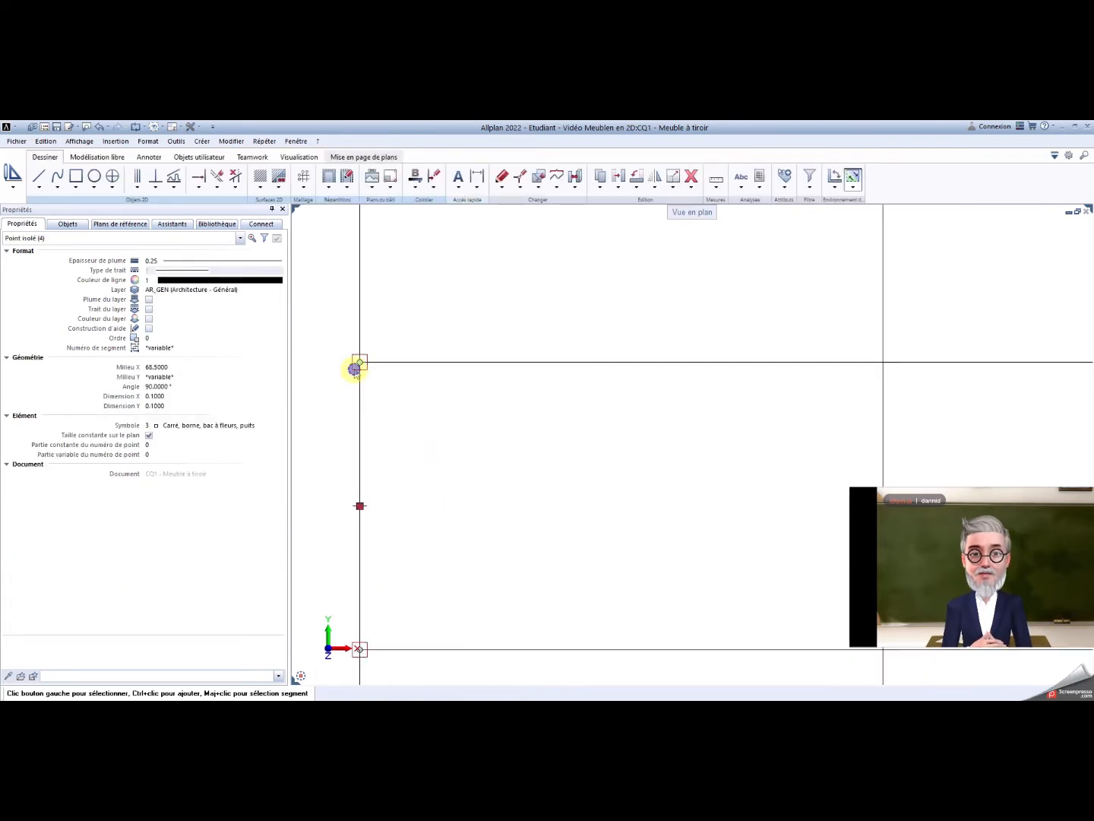
right_click(362, 375)
left_click(397, 423)
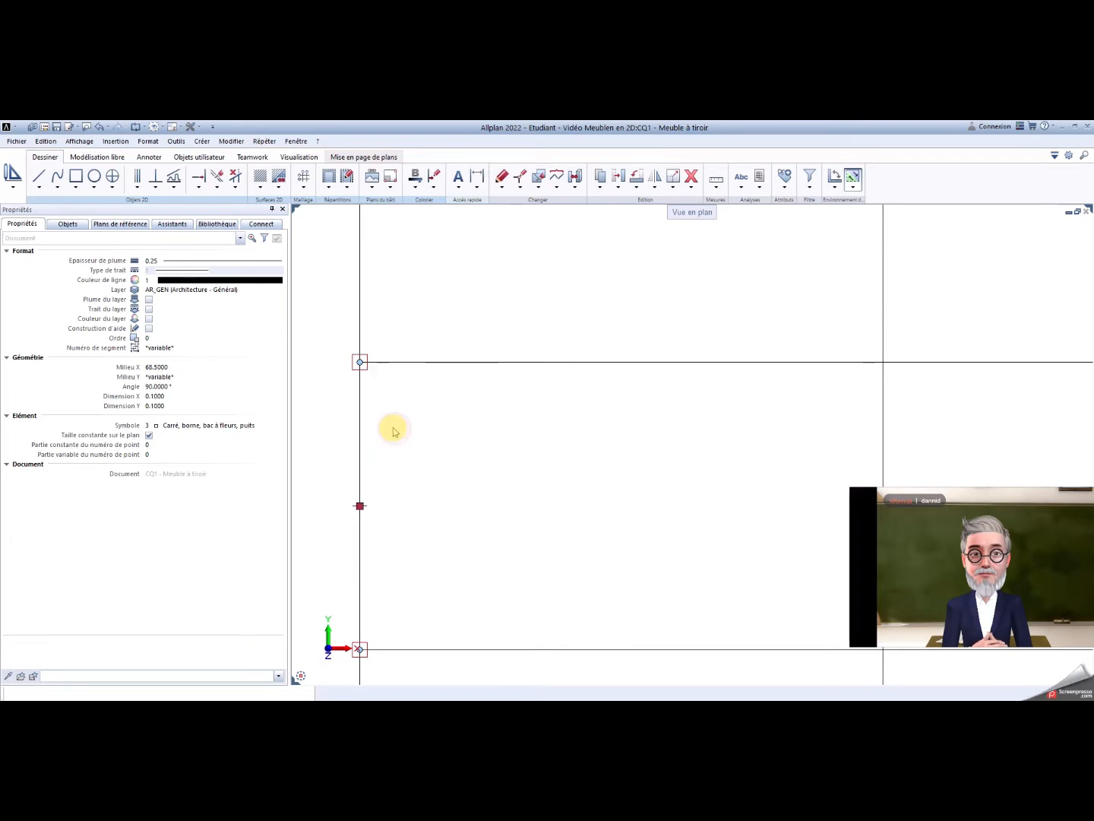
scroll(411, 505, "down", 5)
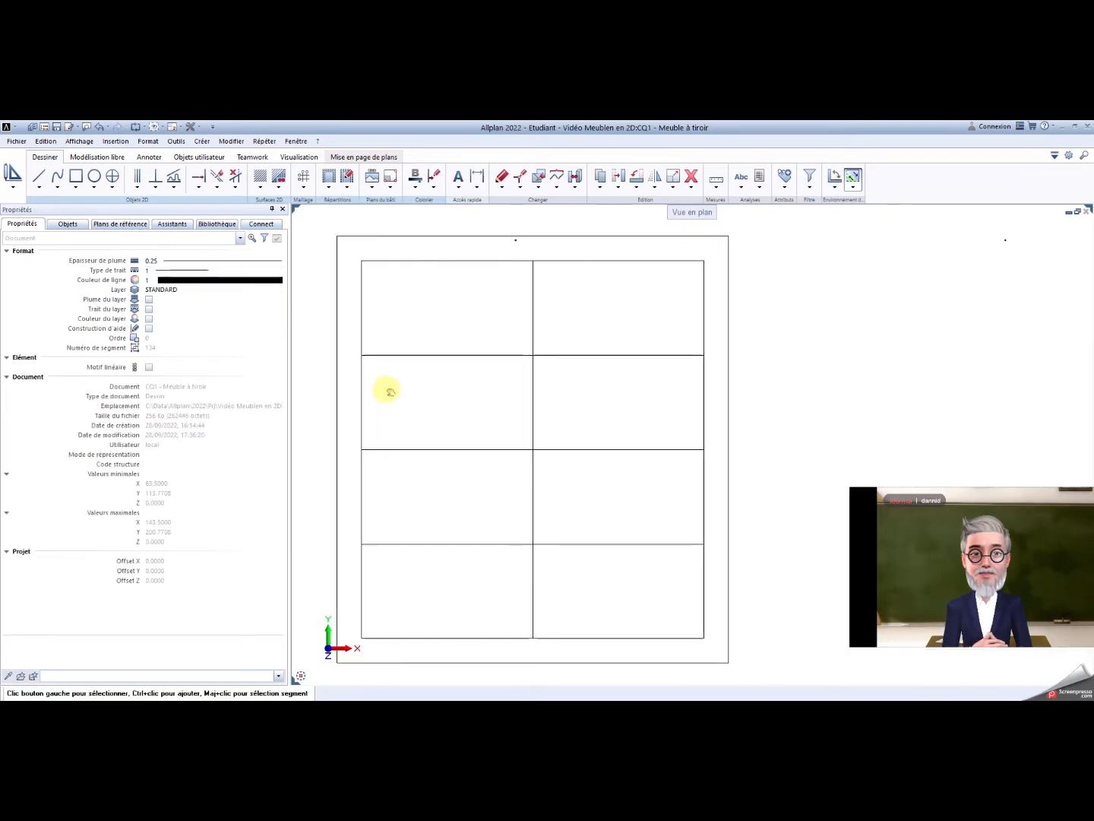
middle_click_drag(406, 395, 408, 395)
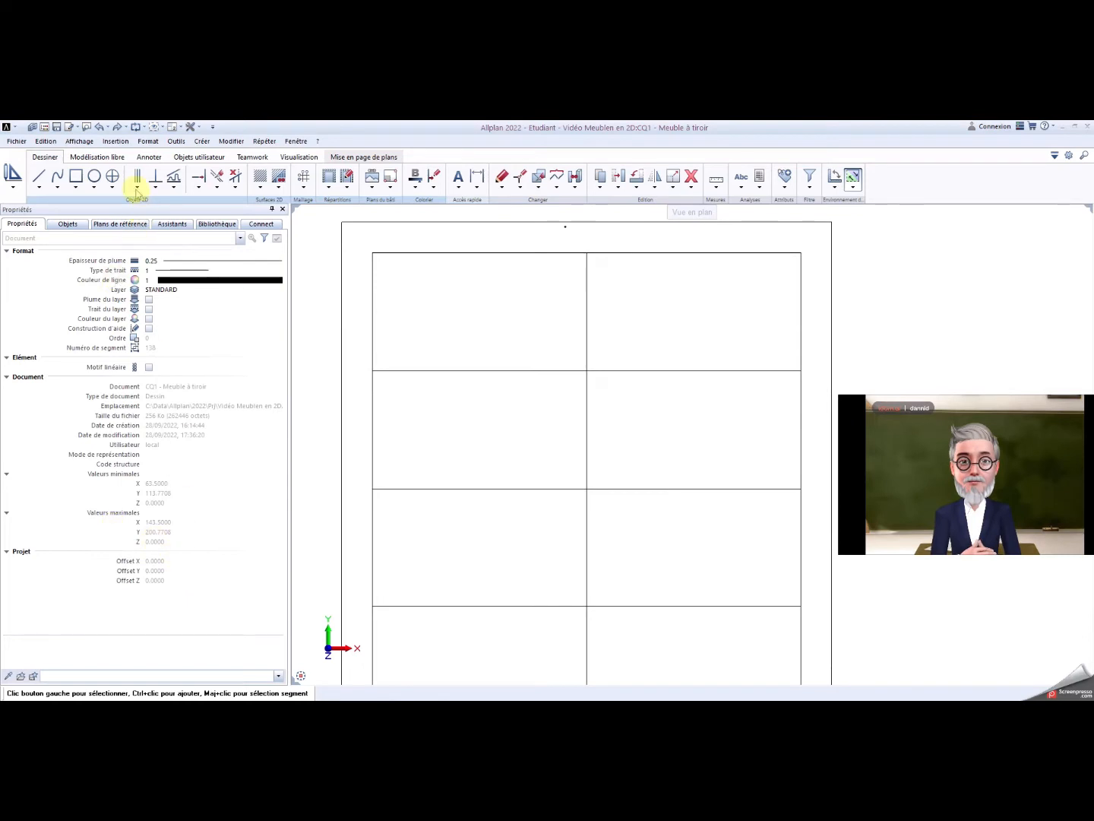
Create one closed parallel polyline with 1 cm spacing inside the upper-left drawer cell, following its four corners.
left_click(136, 187)
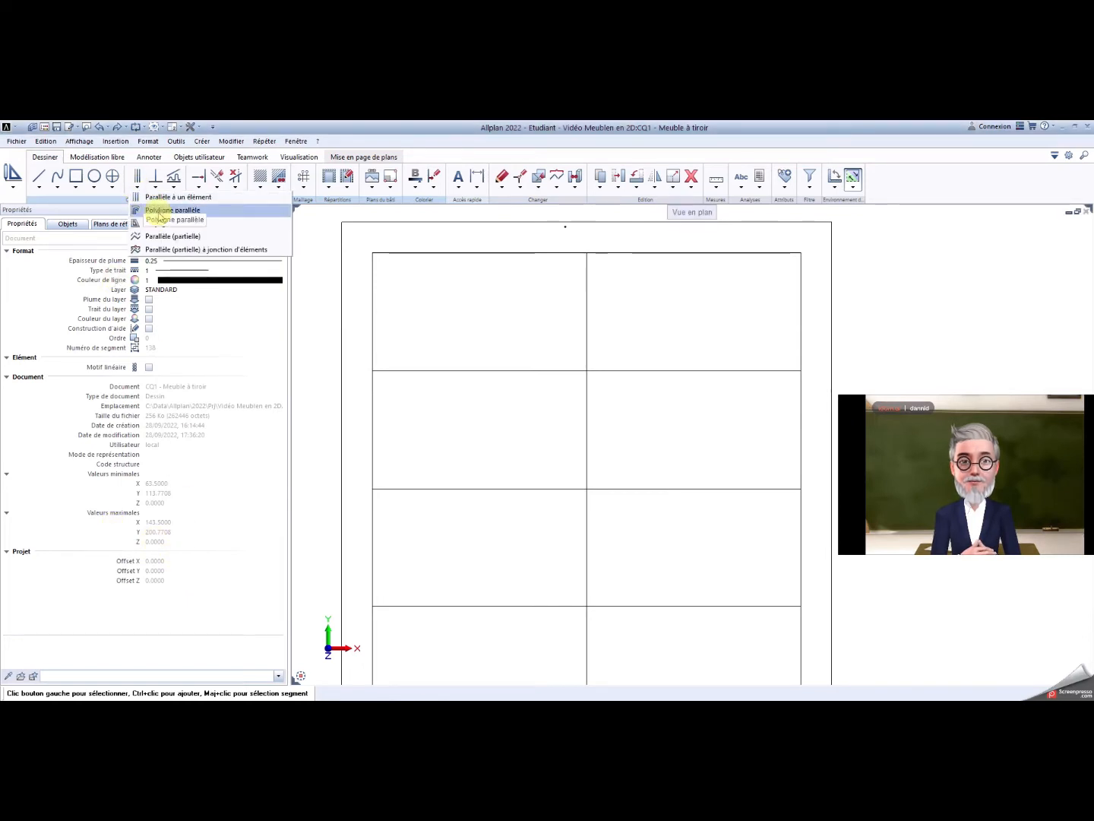
left_click(159, 212)
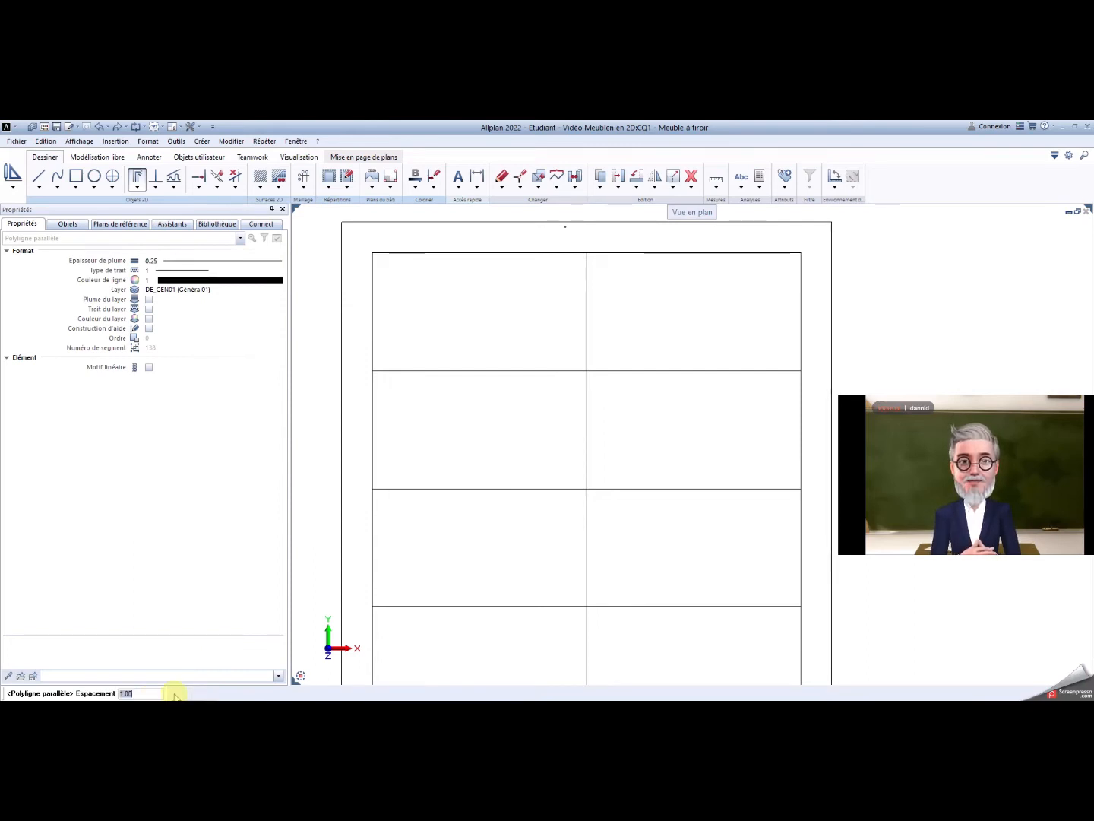
key("Return")
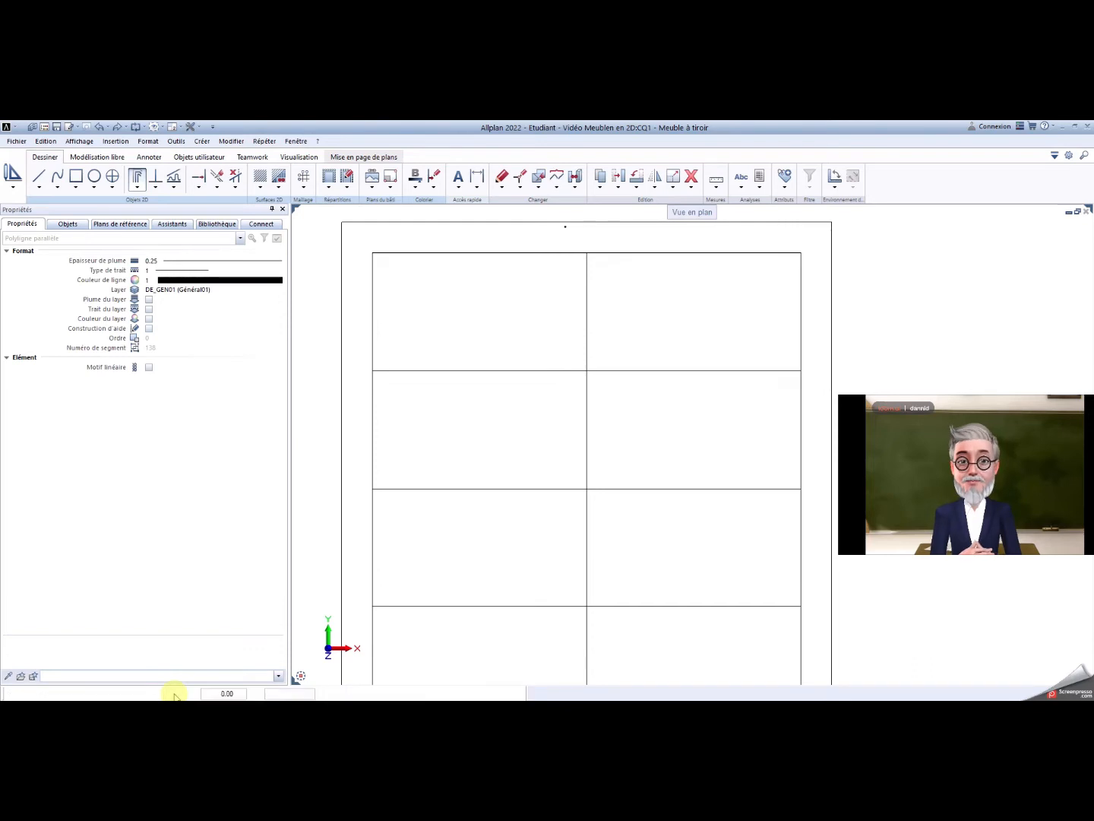
scroll(384, 258, "up", 3)
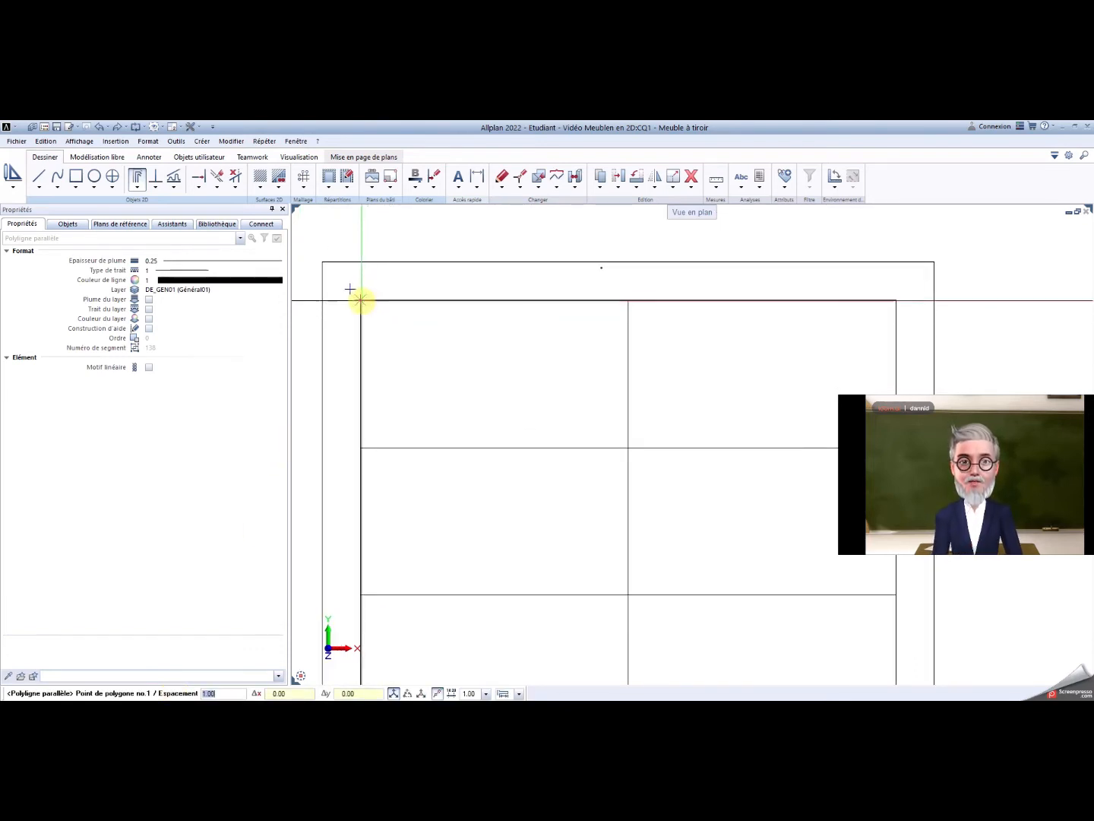
left_click(361, 300)
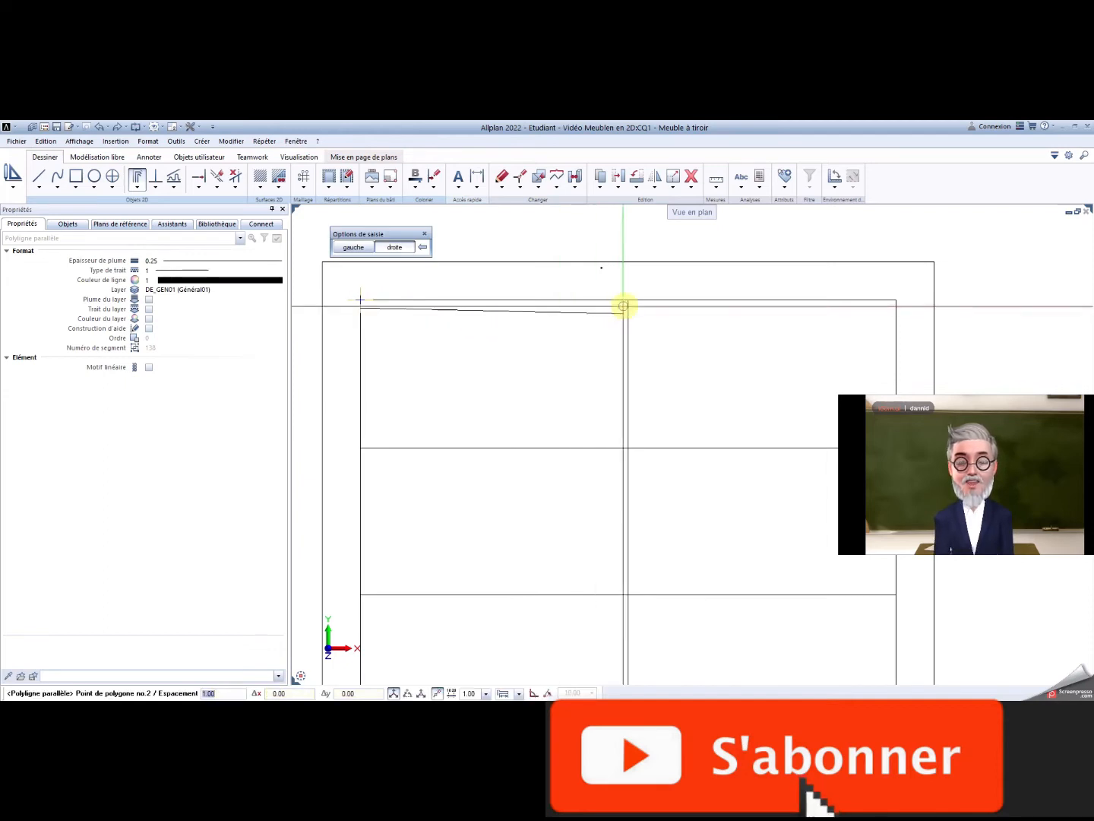
left_click(628, 300)
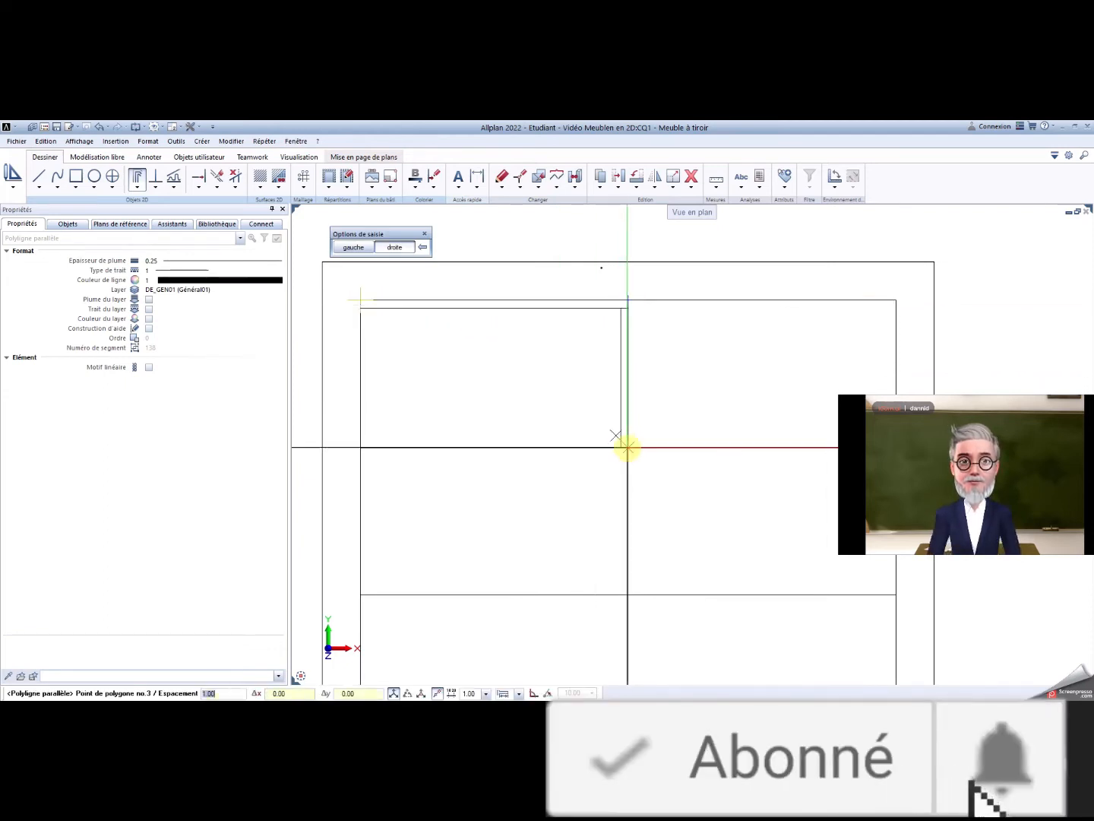
left_click(628, 447)
left_click(358, 447)
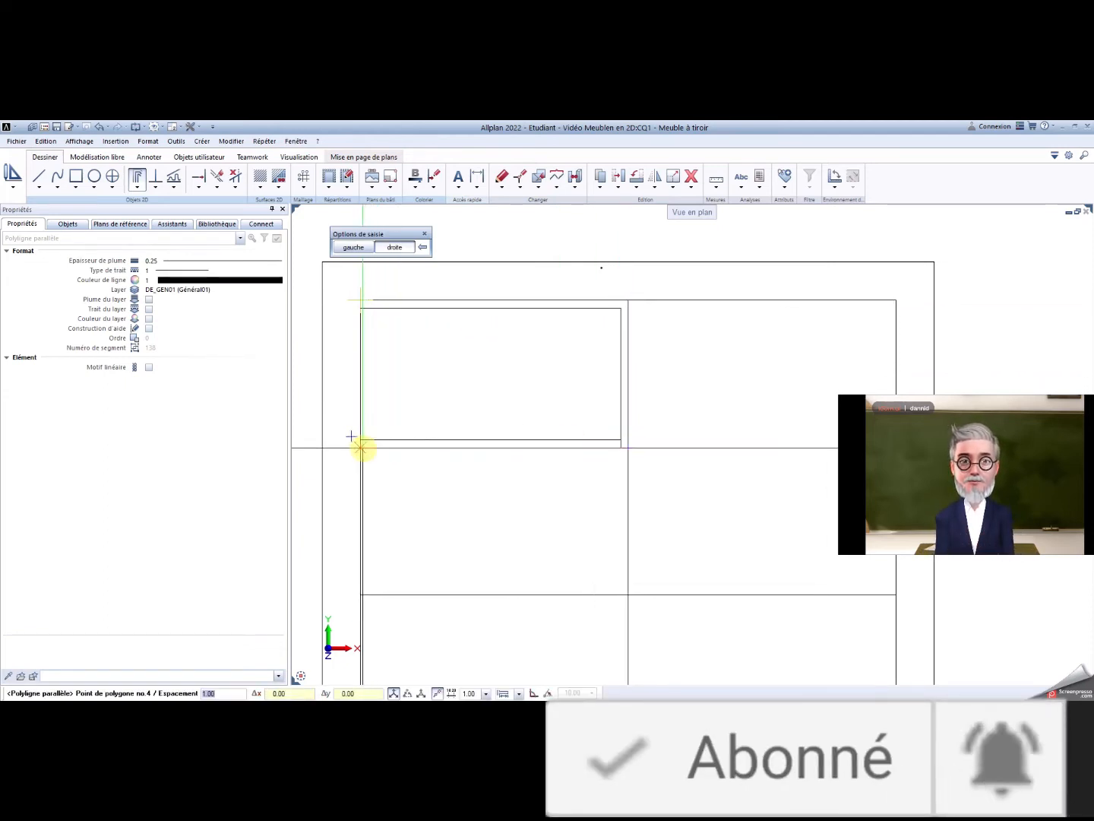
left_click(361, 299)
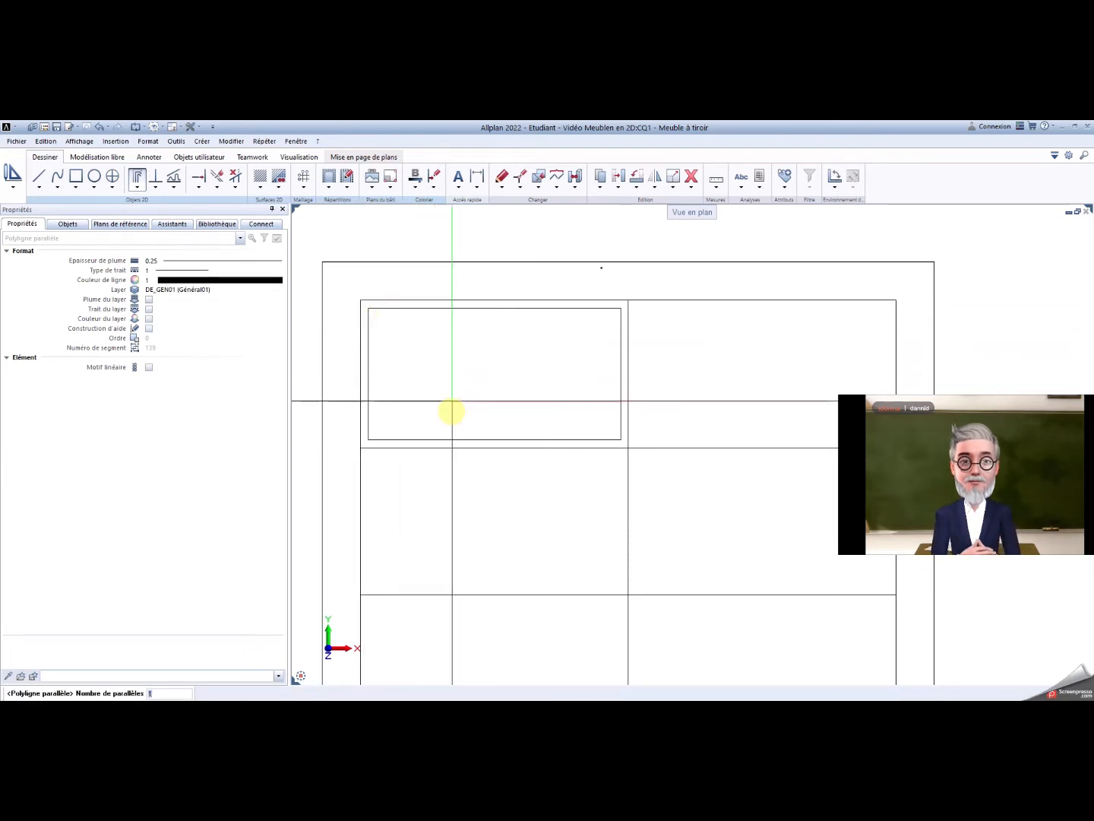
Try to create one parallel polyline with 1 cm spacing inside the second drawer cell of the left column, following its corners.
middle_click_drag(451, 410, 415, 305)
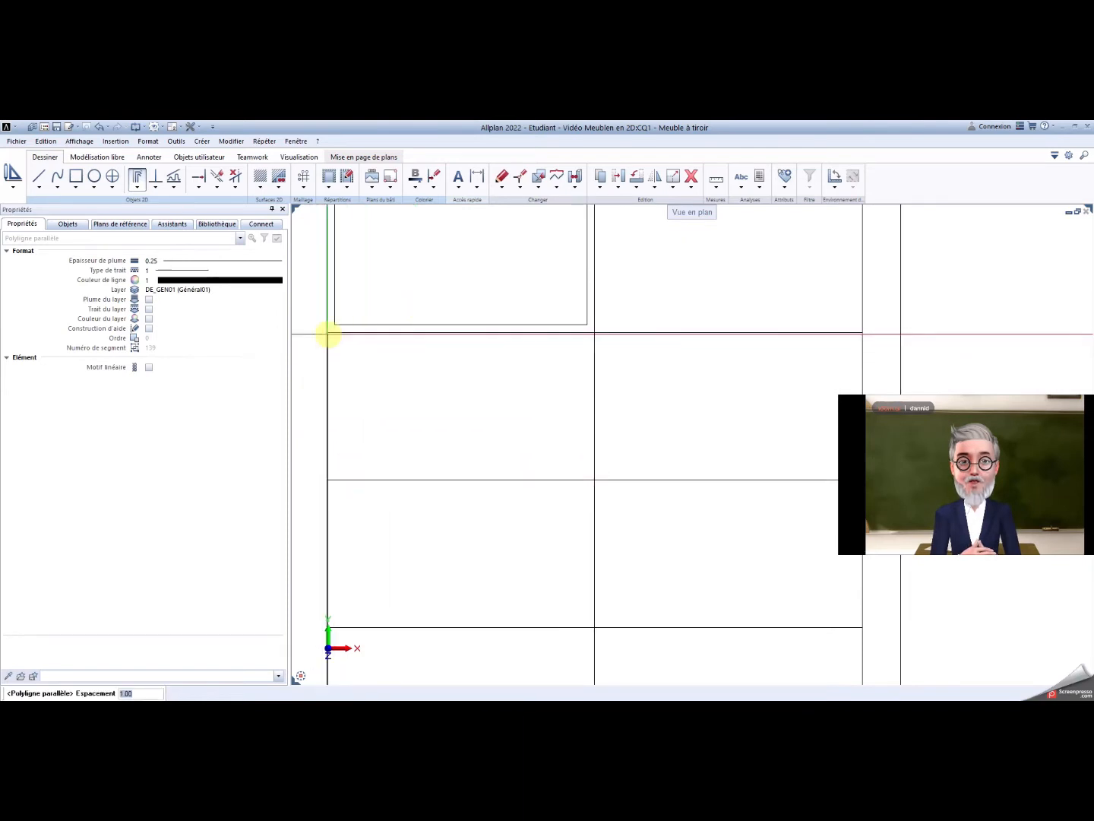
key("Return")
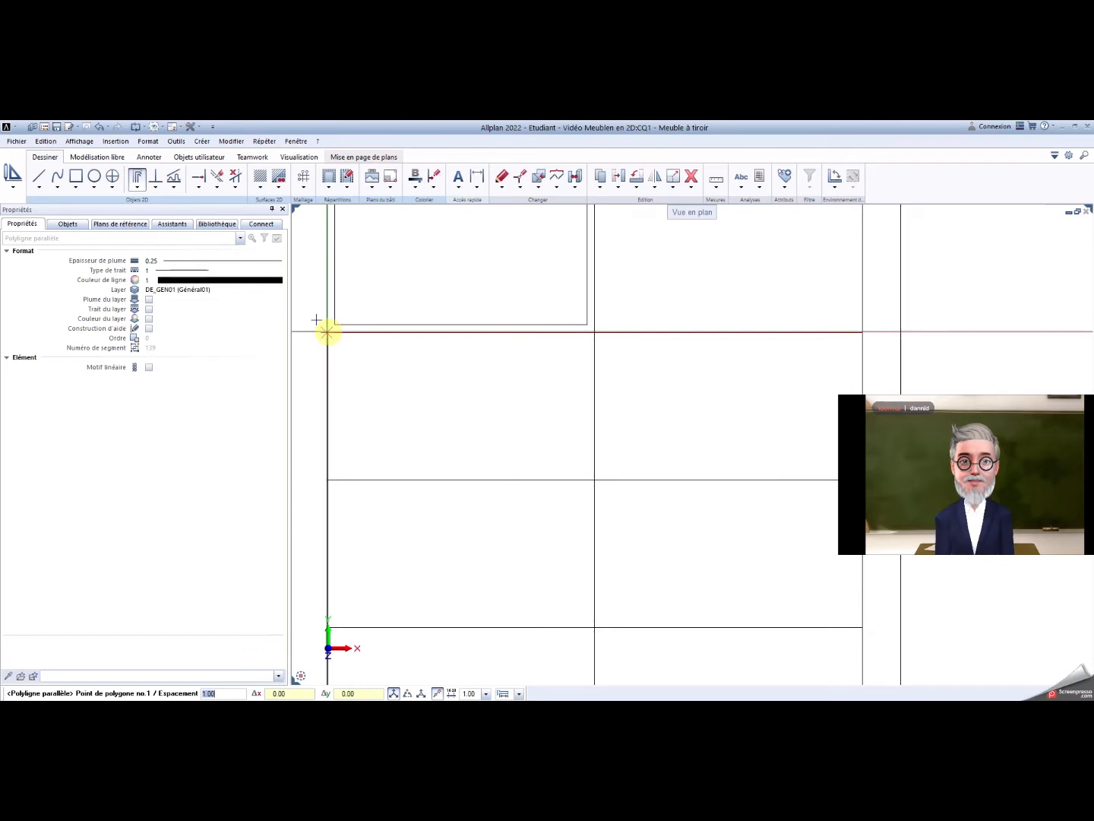
left_click(328, 332)
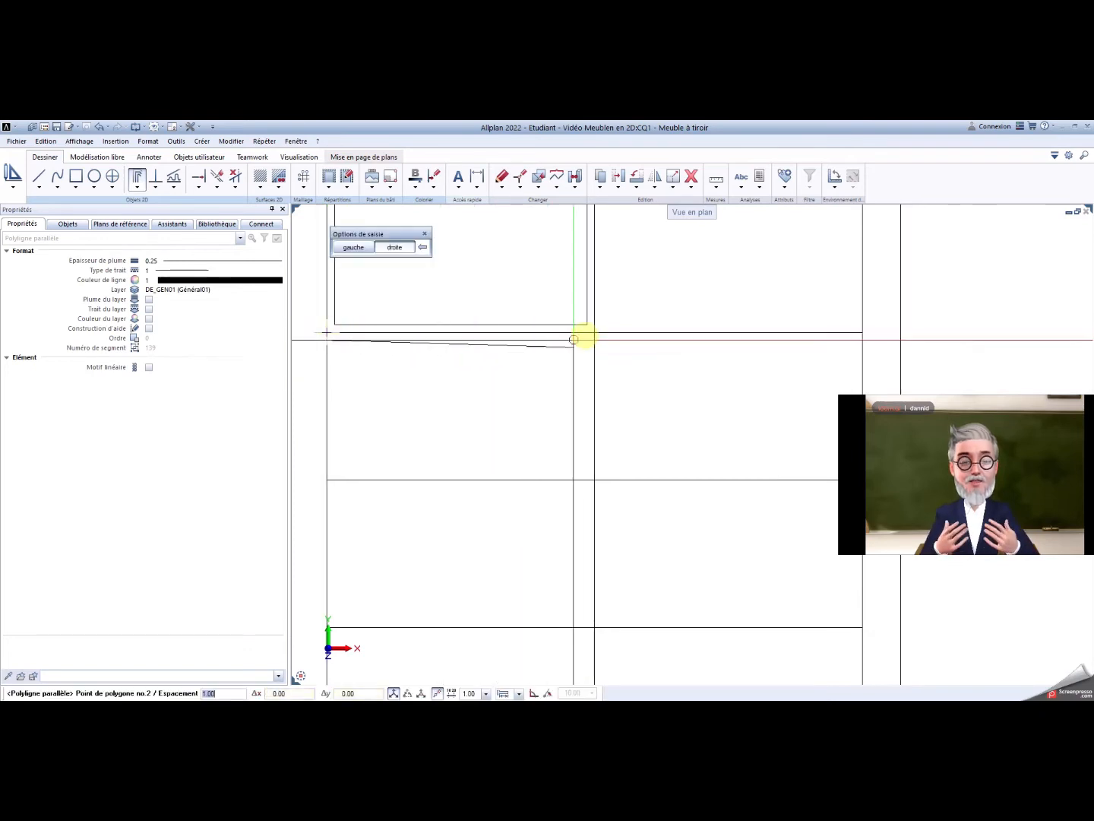
left_click(596, 332)
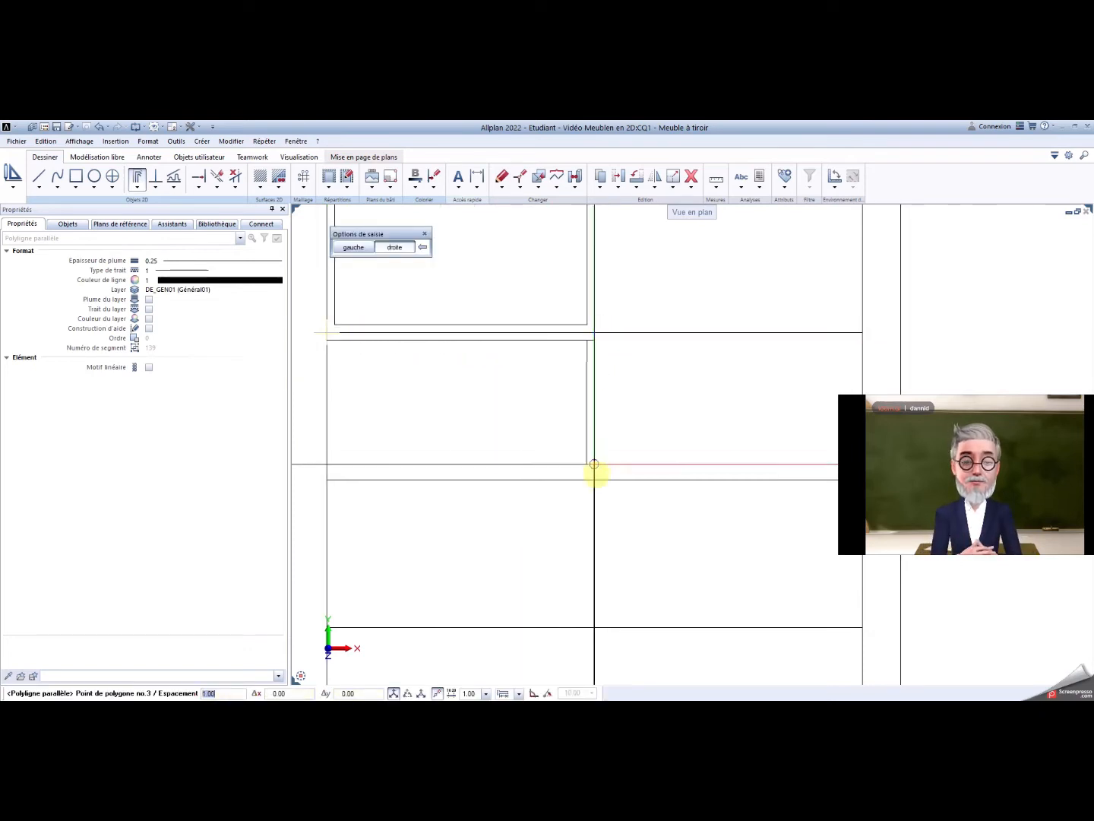
left_click(594, 479)
key("Escape")
left_click(328, 479)
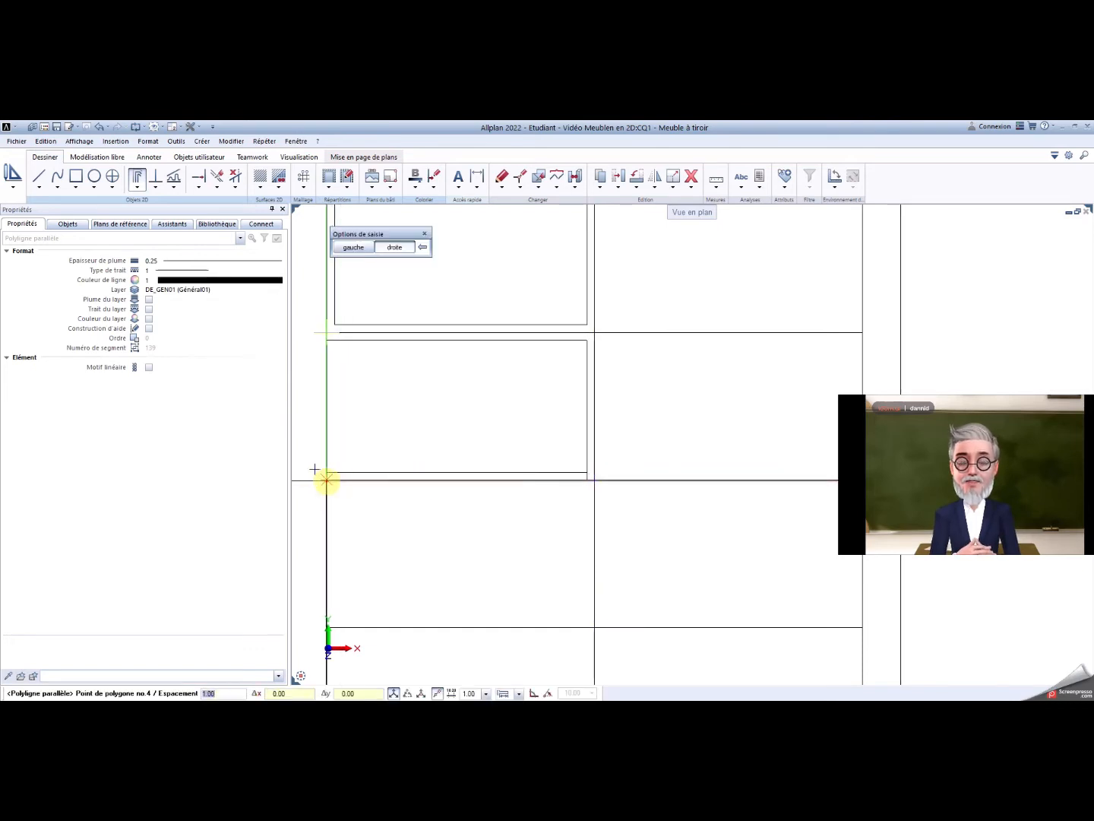
left_click(325, 342)
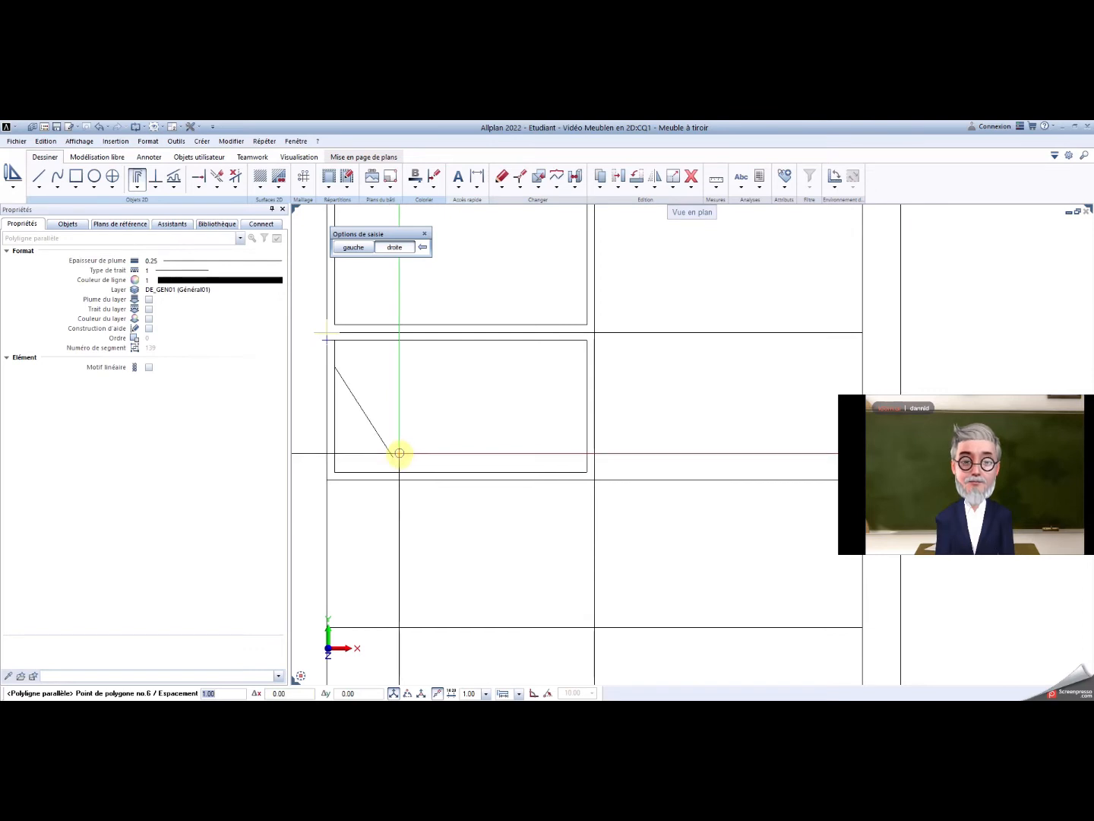
End the parallel polyline and undo the contour just drawn in the second left drawer cell.
scroll(445, 475, "down", 2)
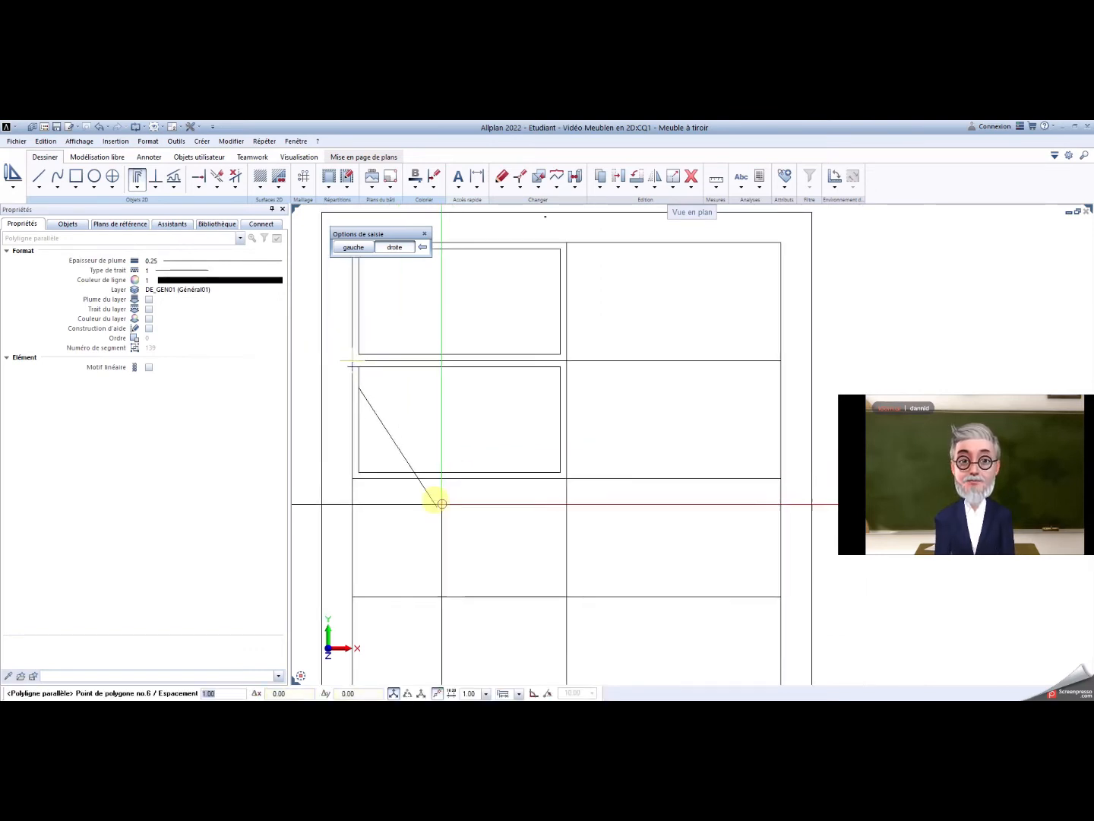
middle_click_drag(434, 500, 420, 423)
scroll(421, 423, "down", 1)
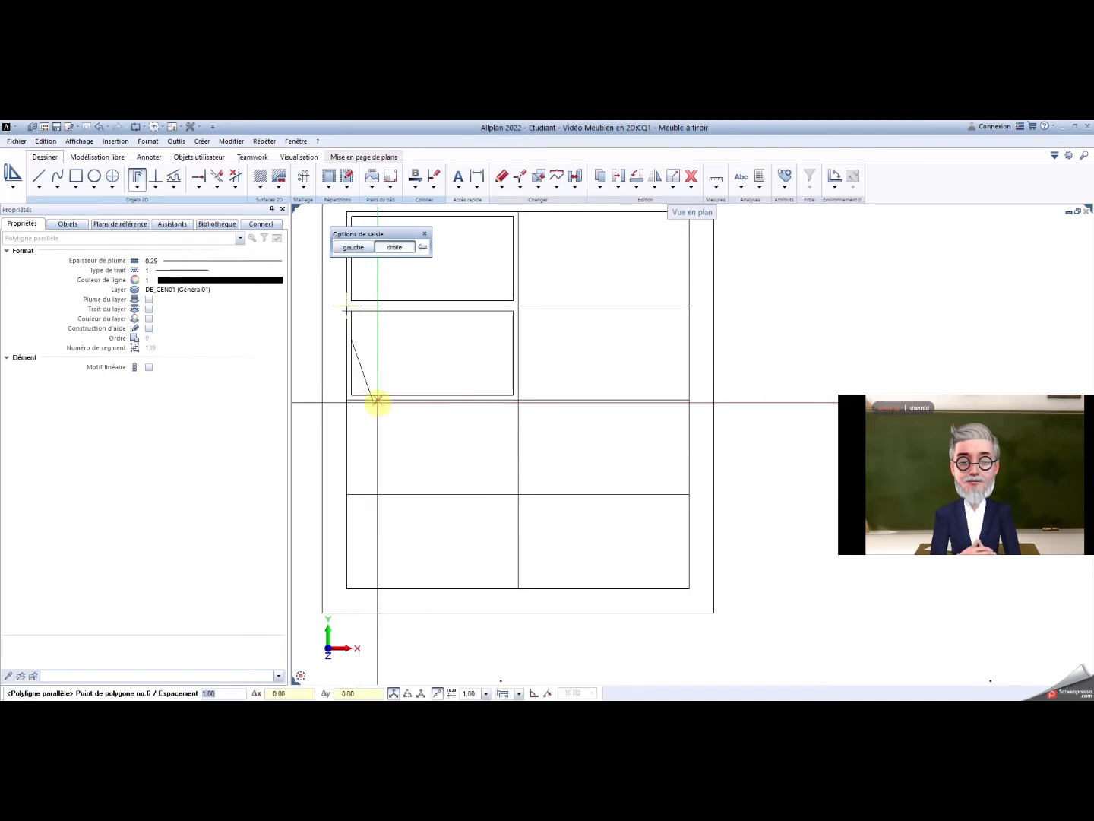
key("Escape")
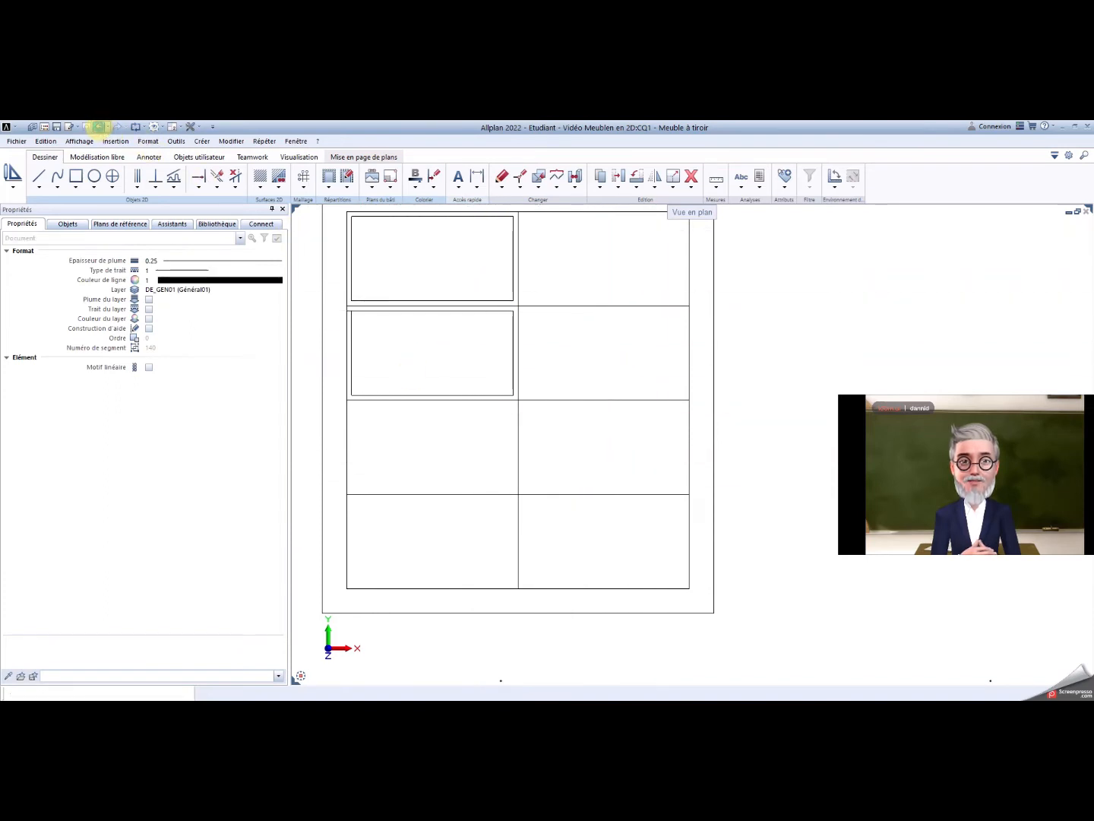
left_click(99, 127)
Create one closed parallel polyline with 1 cm spacing on the inner side of the second left drawer cell, following its four corners.
left_click(136, 187)
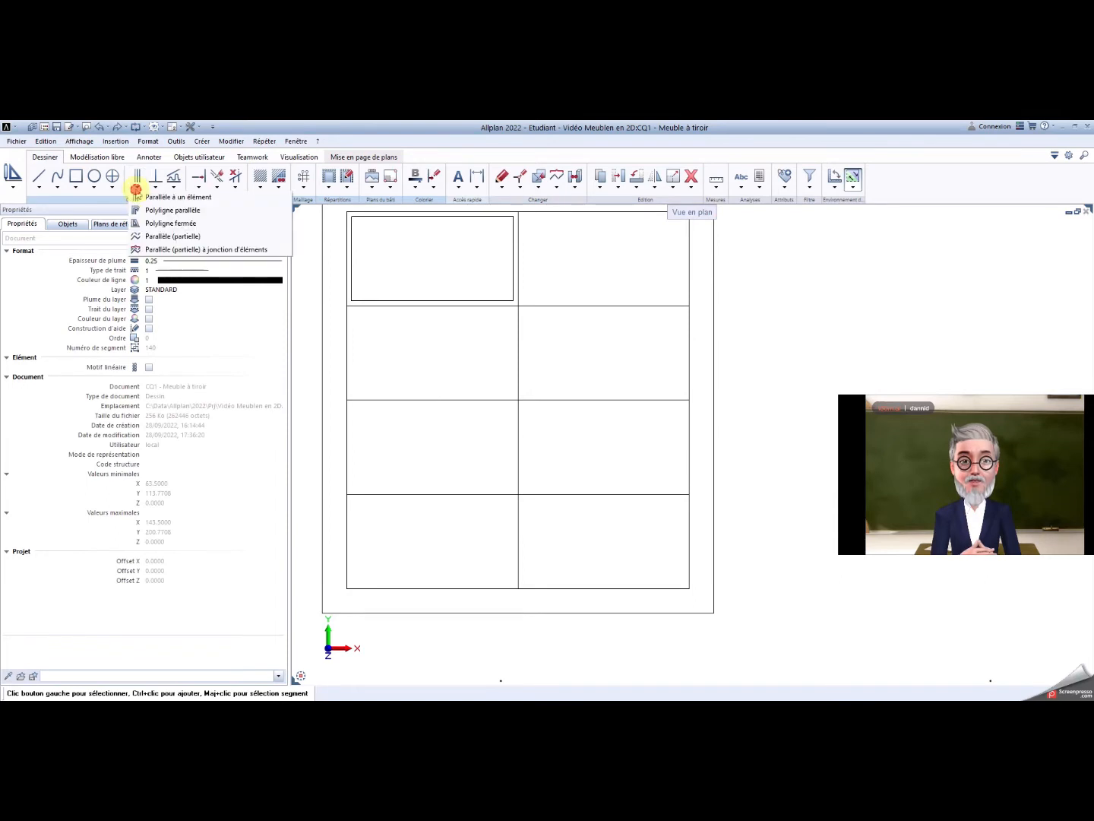
left_click(153, 211)
scroll(338, 308, "up", 2)
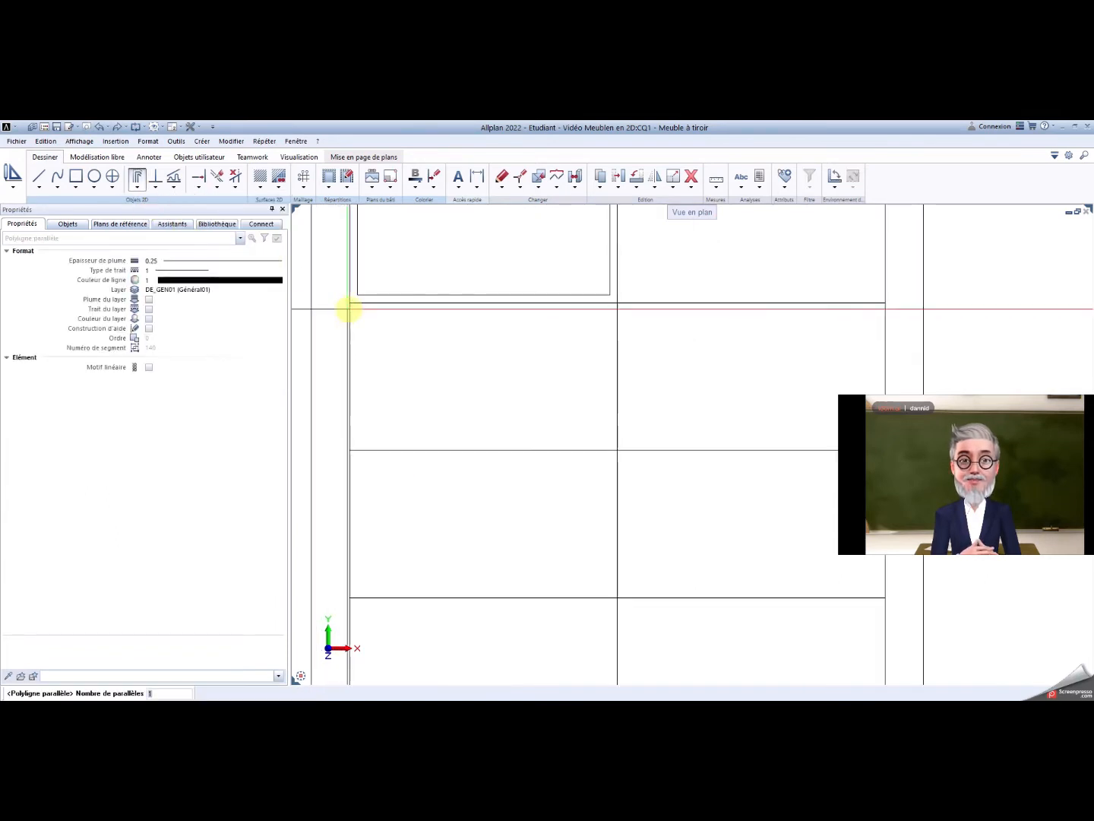
key("Return")
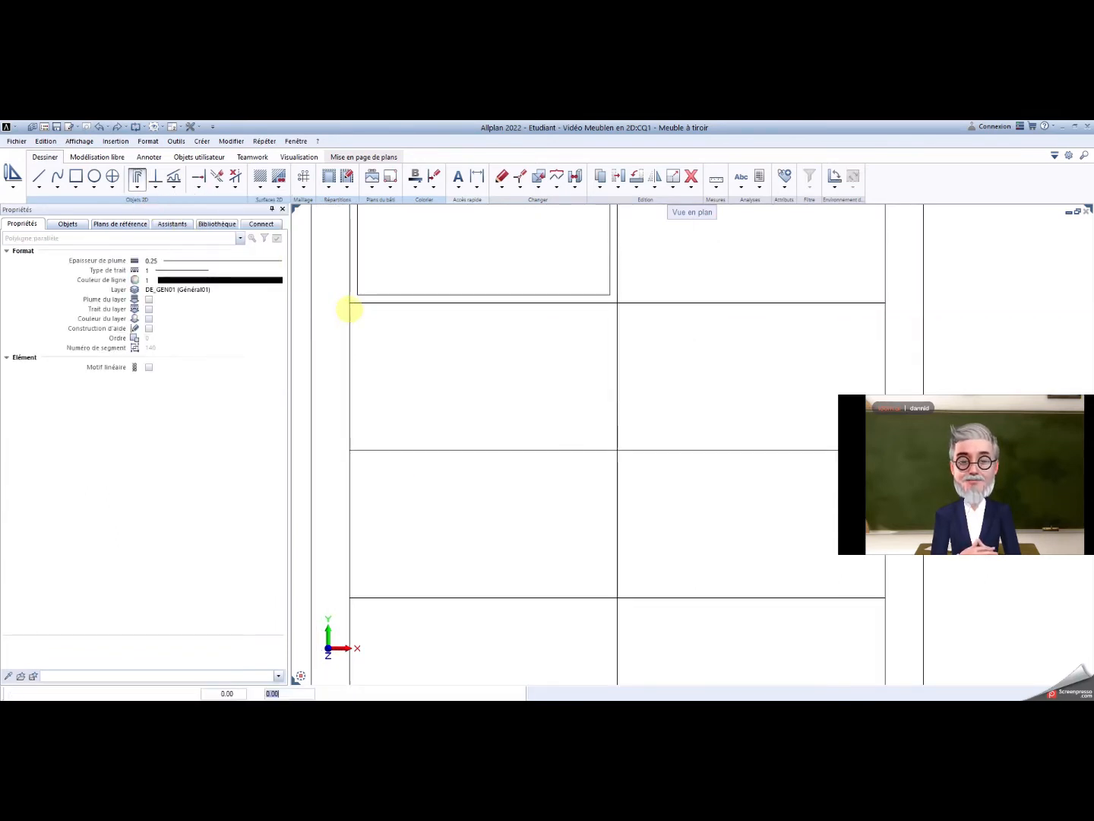
left_click(349, 304)
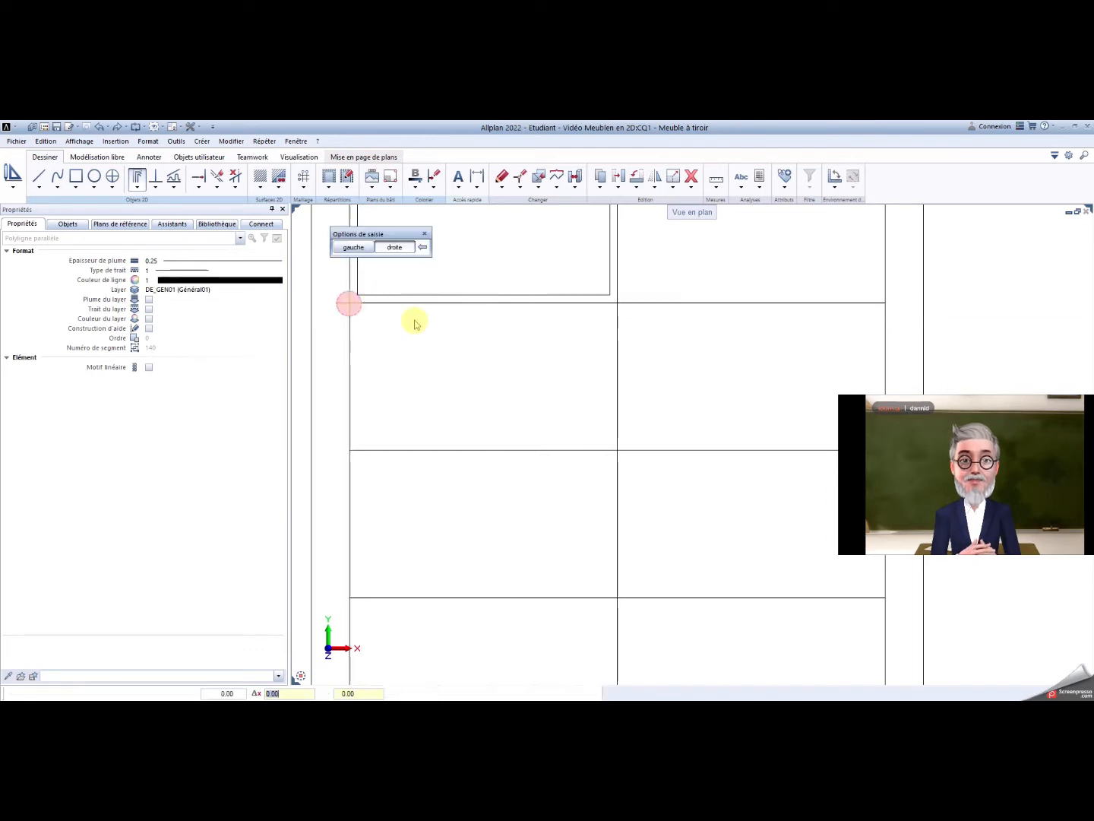
left_click(617, 302)
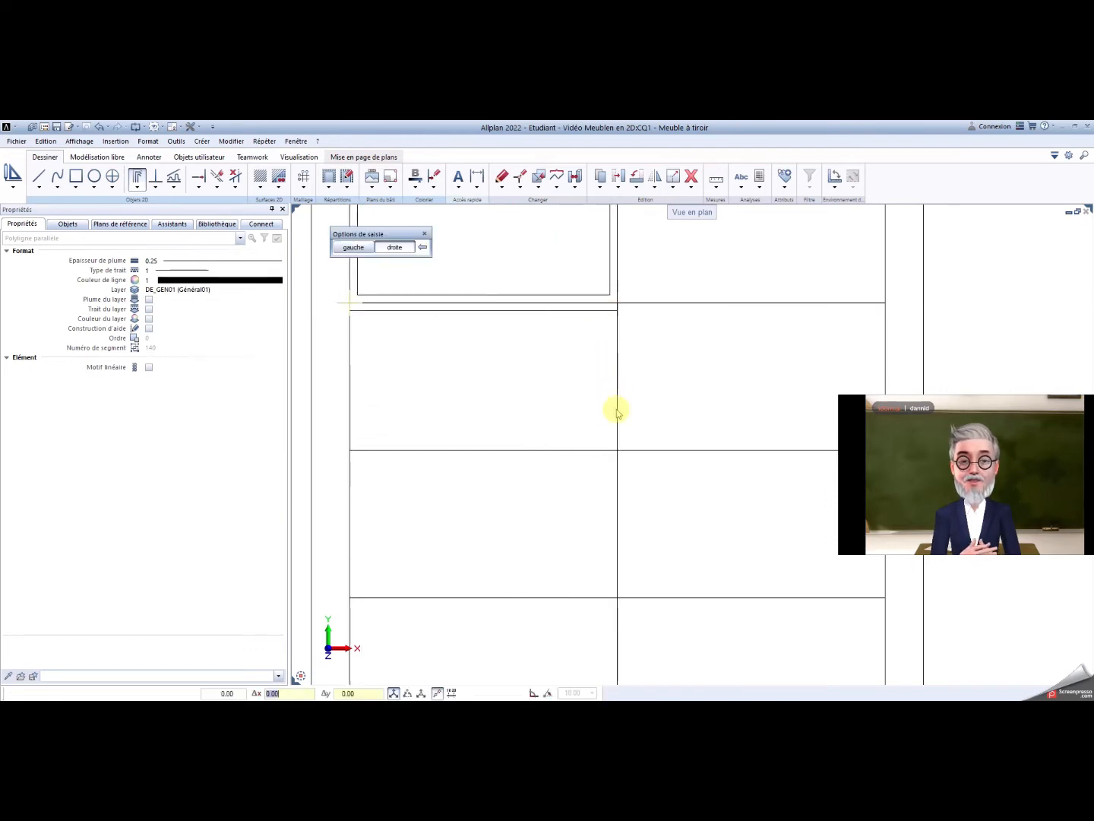
left_click(618, 450)
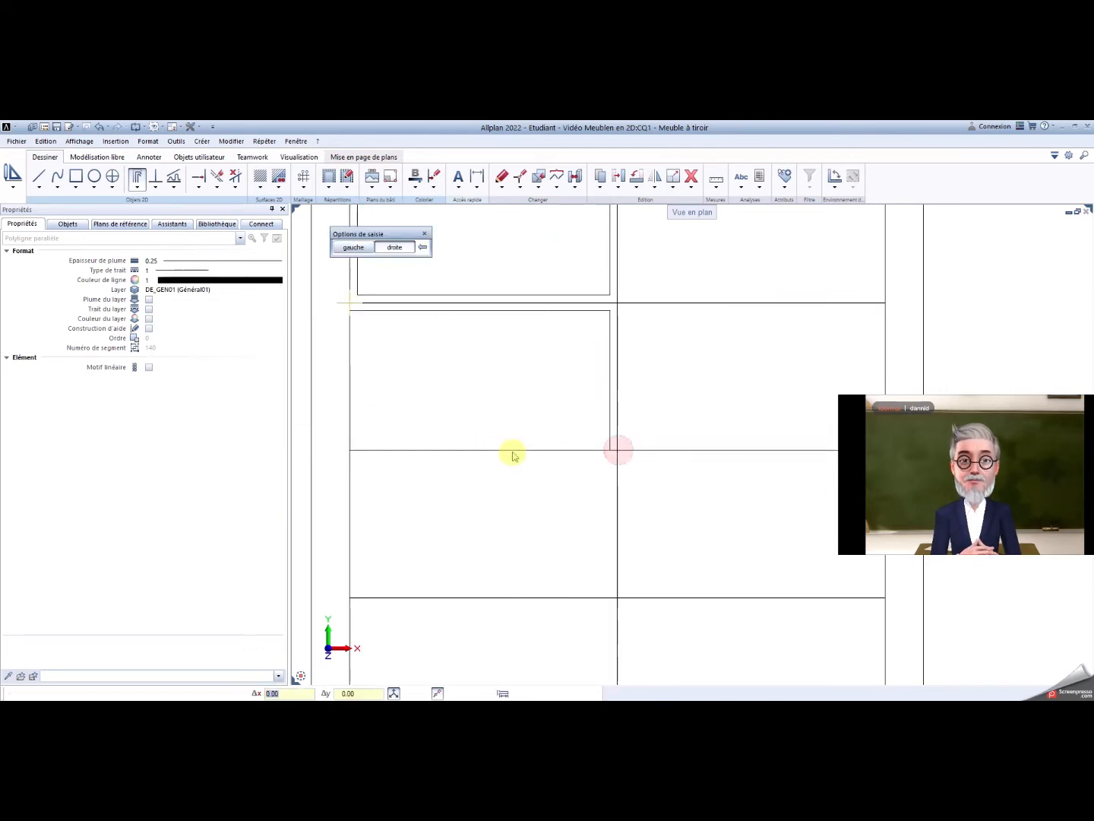
left_click(350, 449)
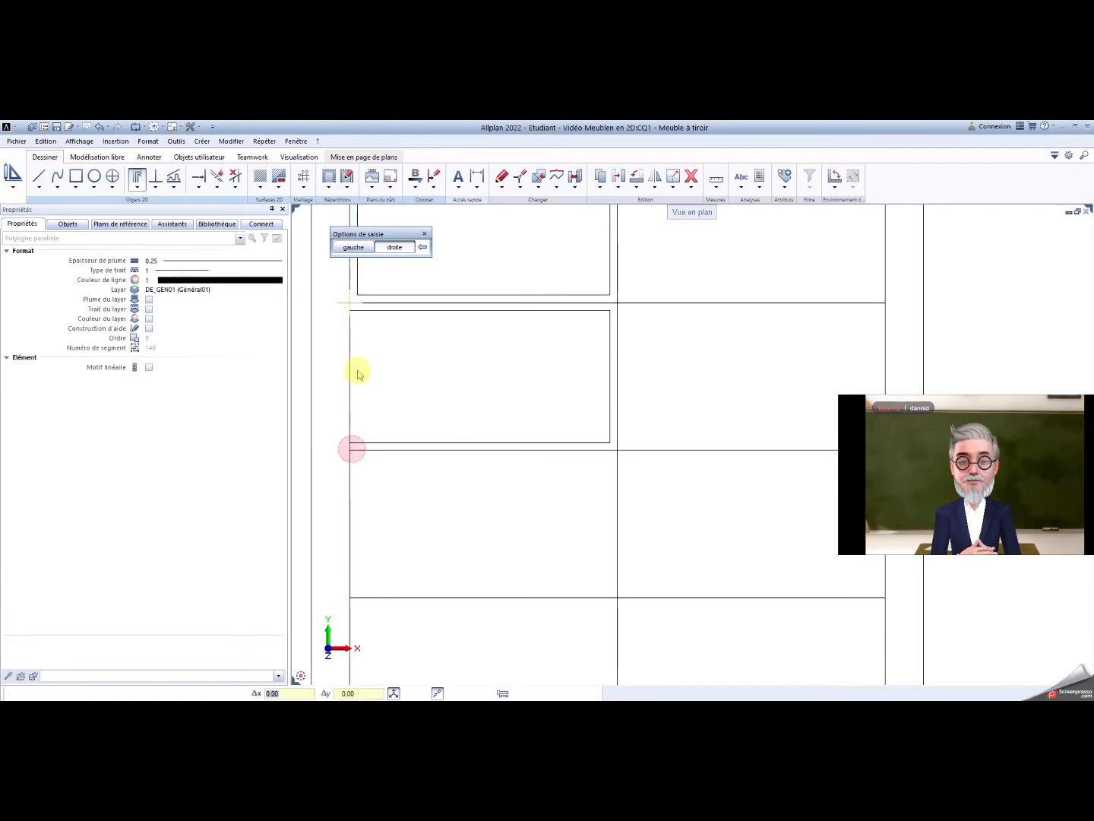
left_click(347, 305)
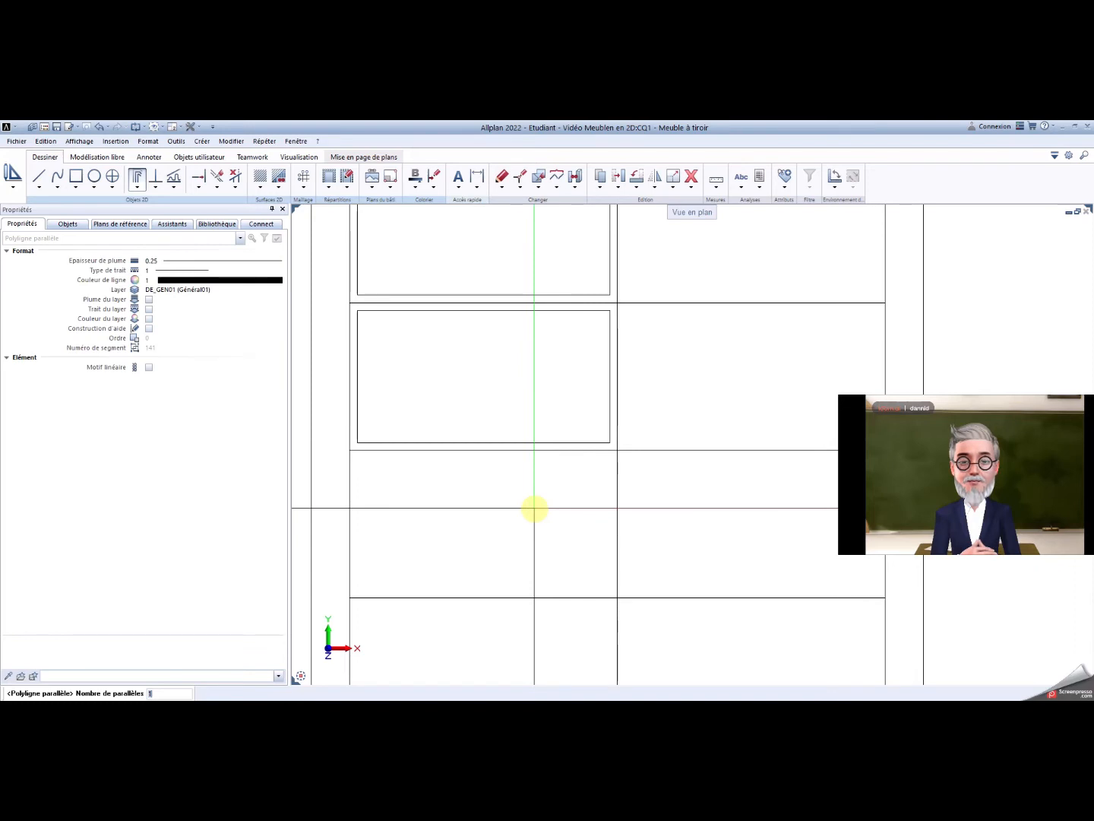
Create one closed parallel polyline with 1 cm spacing inside the third drawer cell of the left column.
key("Return")
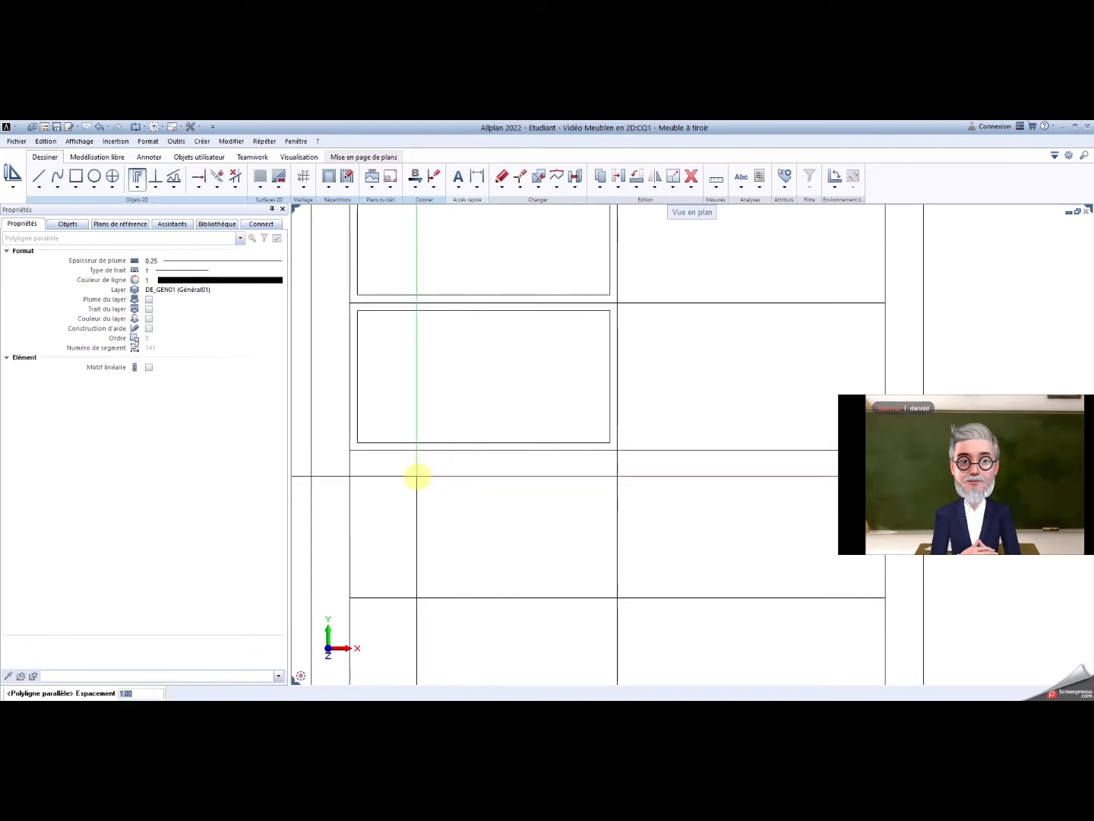
key("Return")
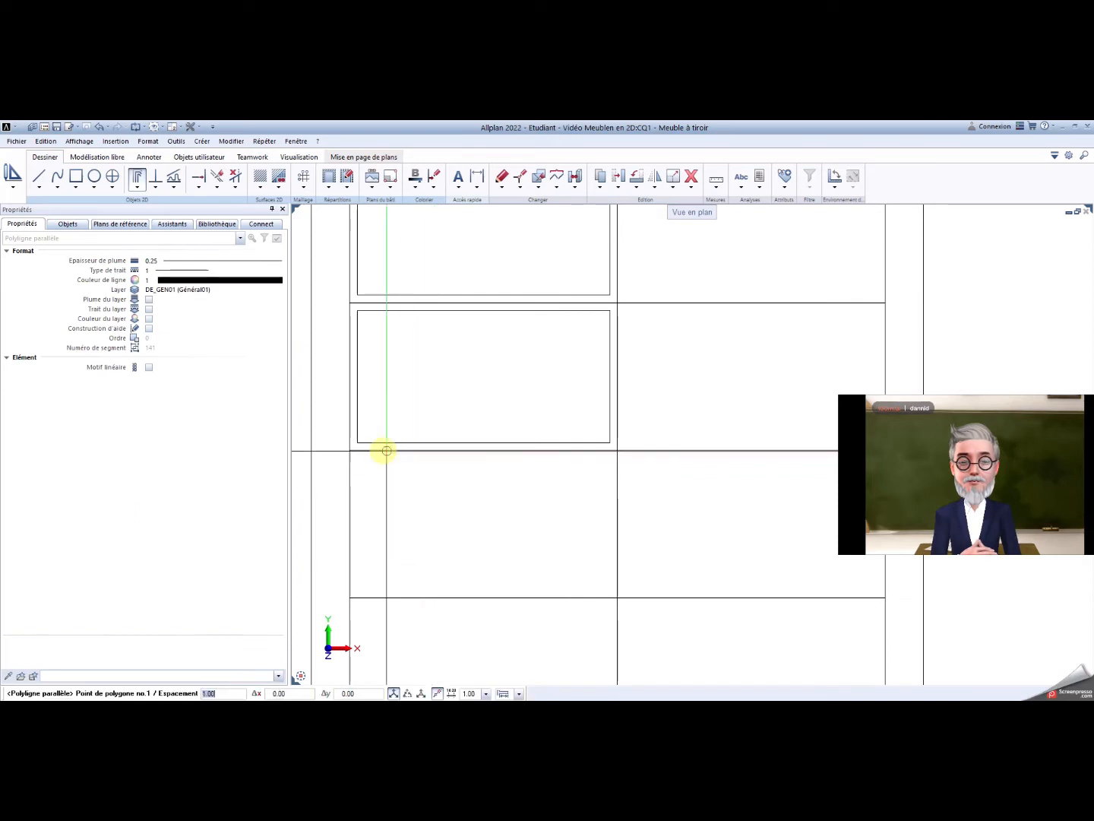
left_click(351, 451)
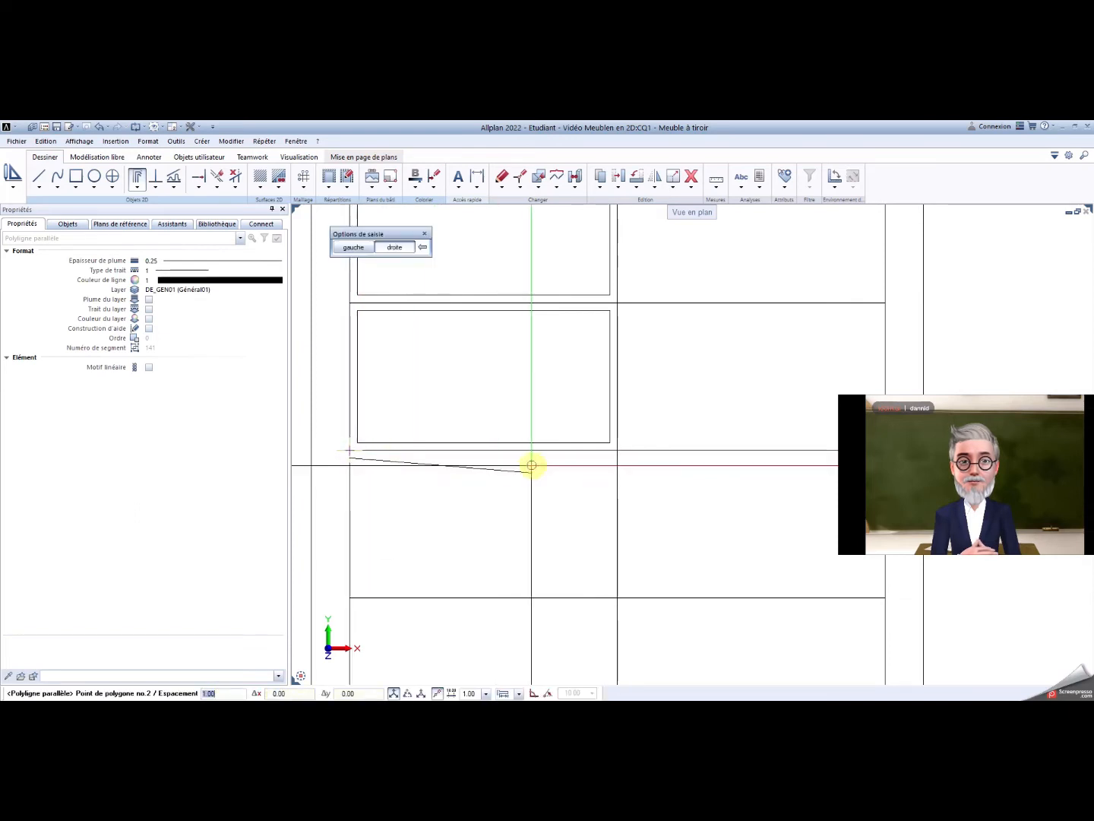
left_click(618, 450)
key("Escape")
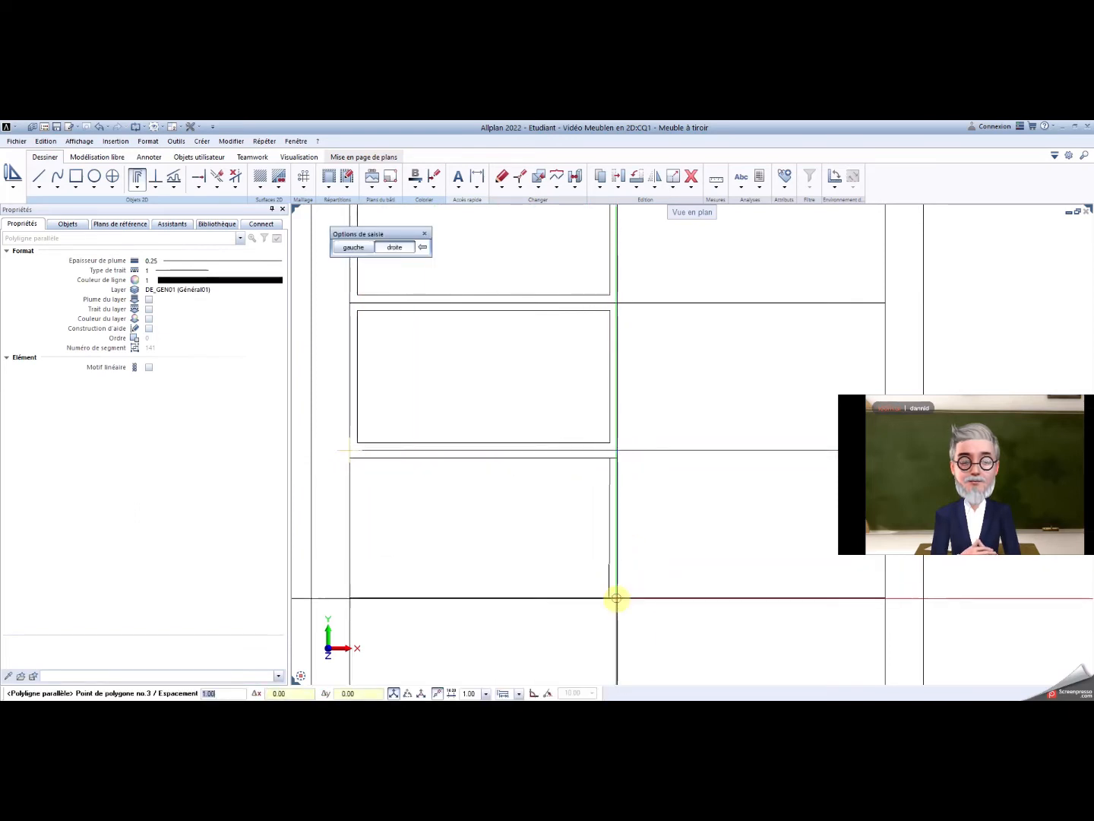
left_click(617, 599)
left_click(351, 598)
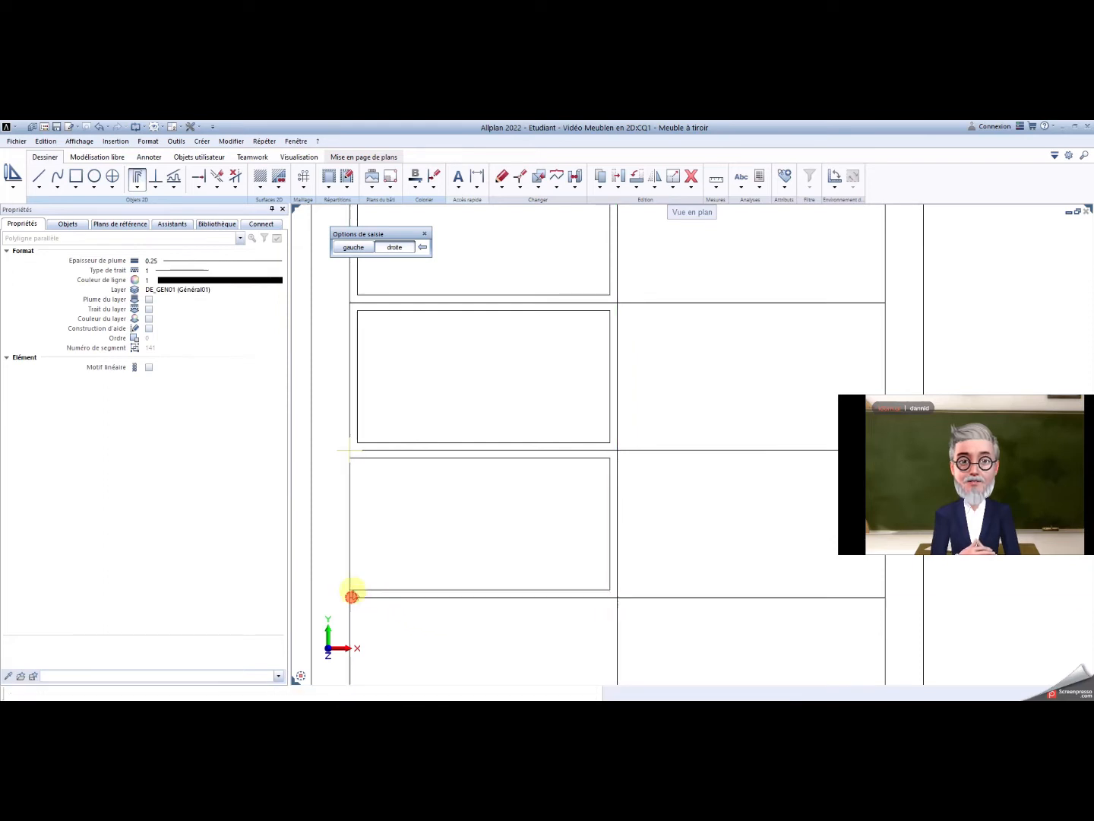
left_click(350, 452)
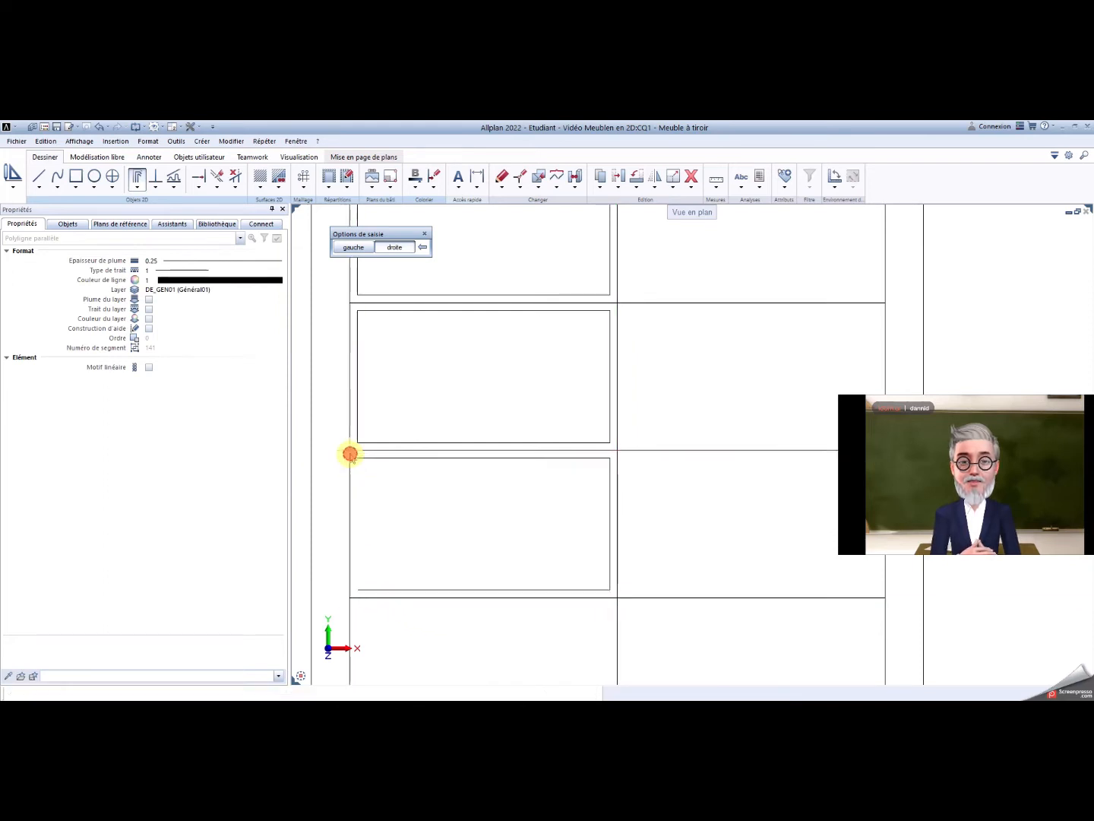
Create one closed parallel polyline with 1 cm spacing inside the bottom-left drawer cell and end the polyline command.
mouse_move(478, 530)
middle_mouse_down()
mouse_move(457, 373)
mouse_move(467, 346)
middle_mouse_up()
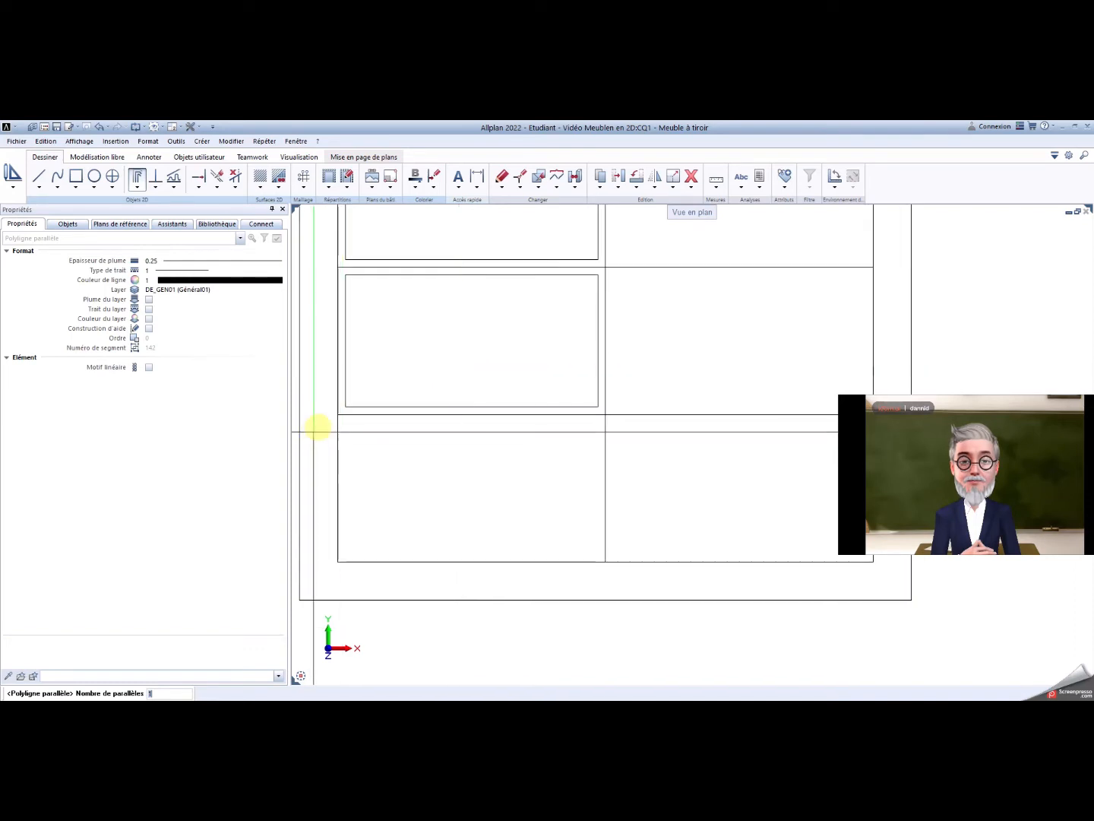
key("Return")
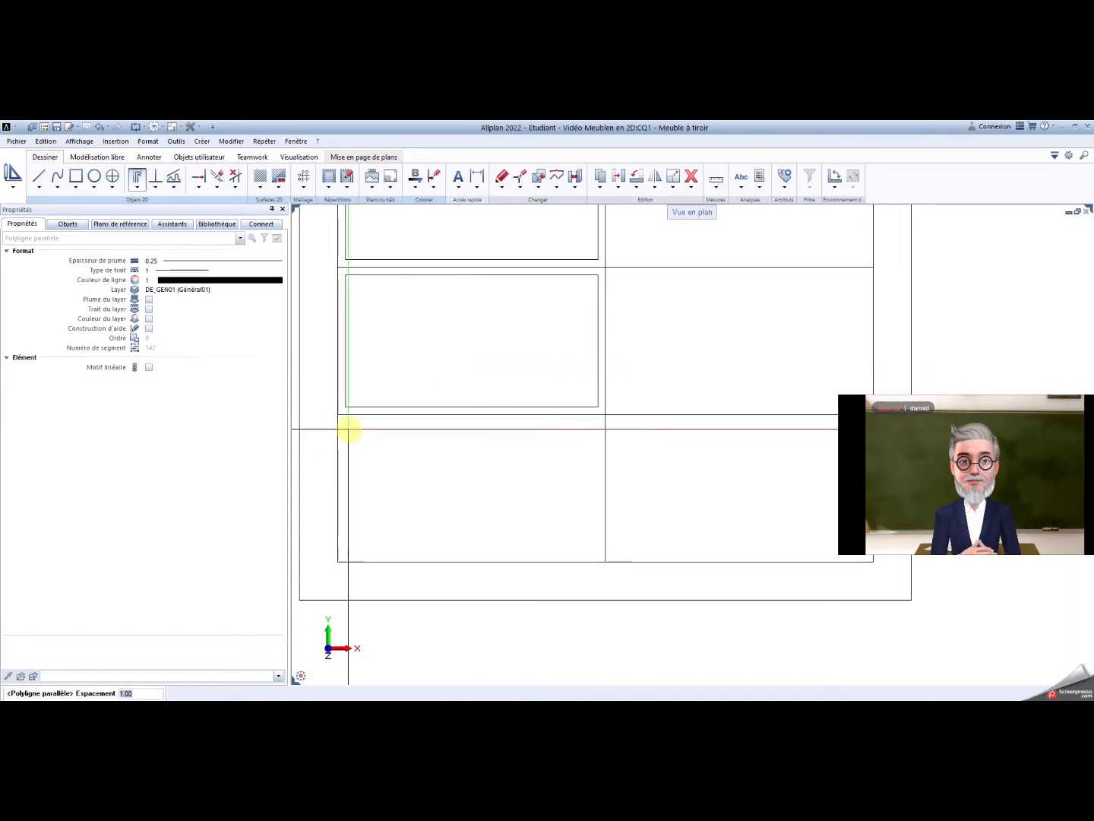
key("Return")
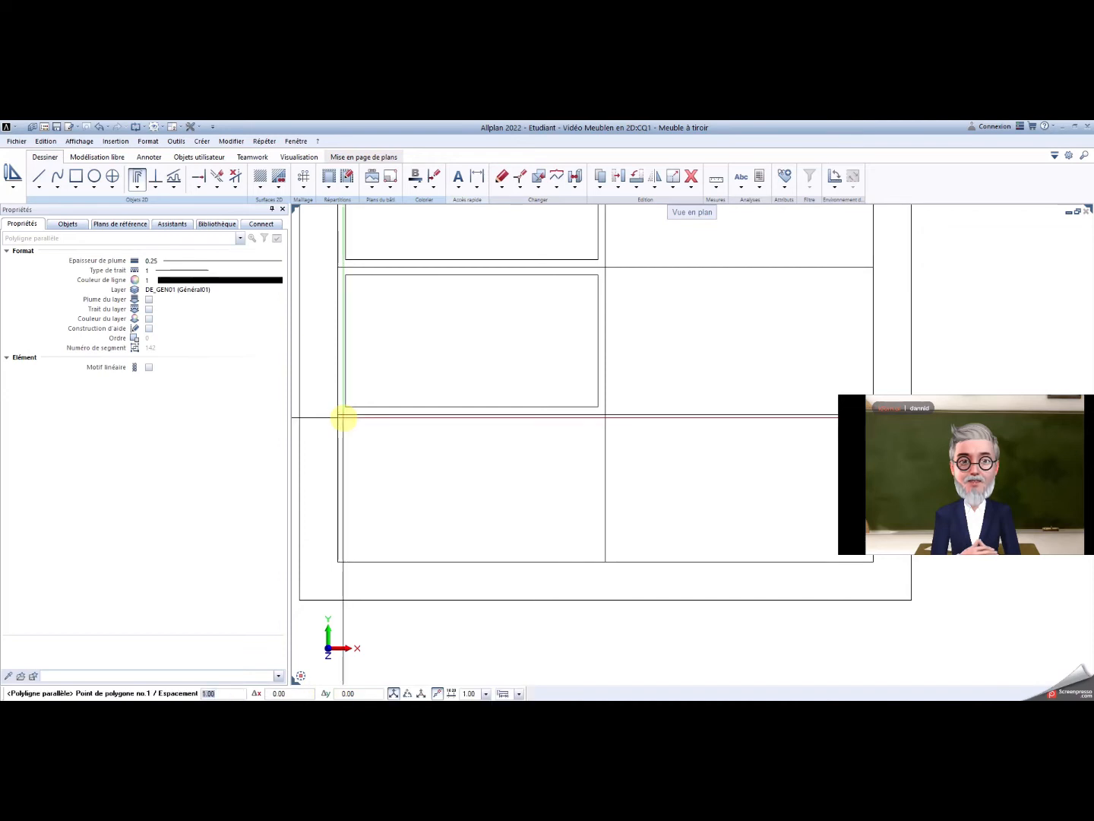
left_click(343, 418)
left_click(339, 416)
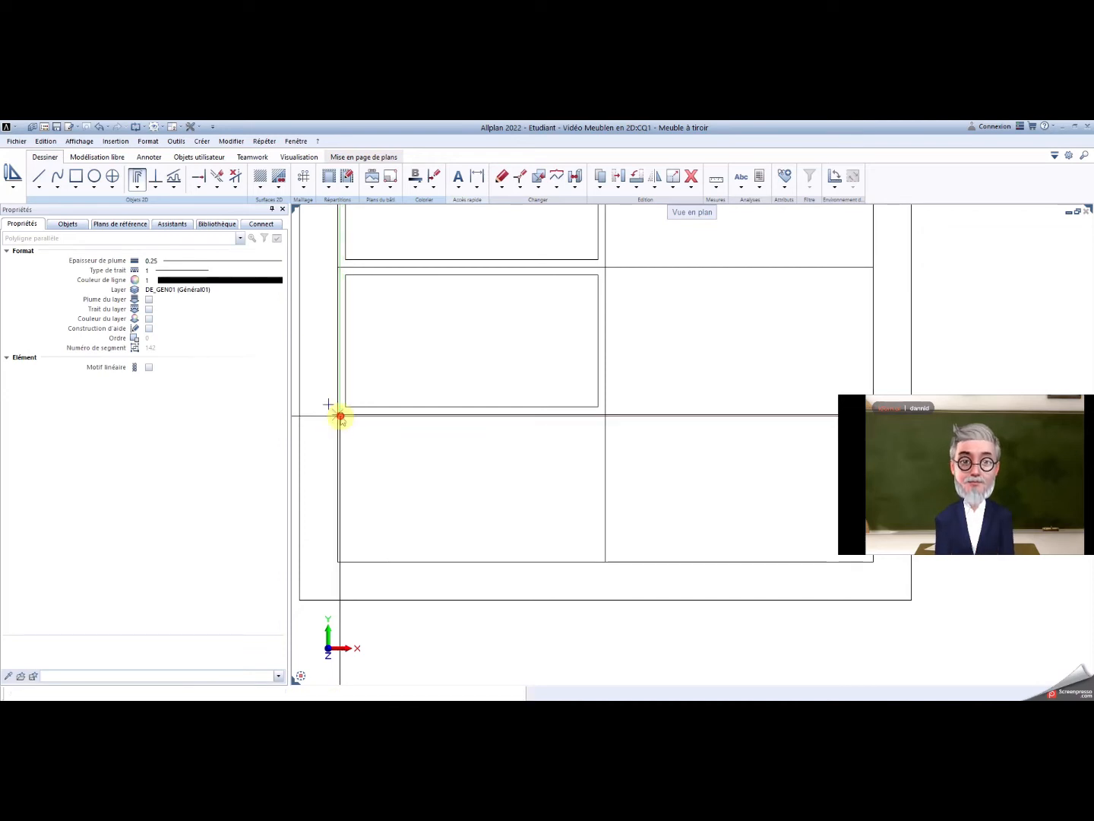
left_click(605, 415)
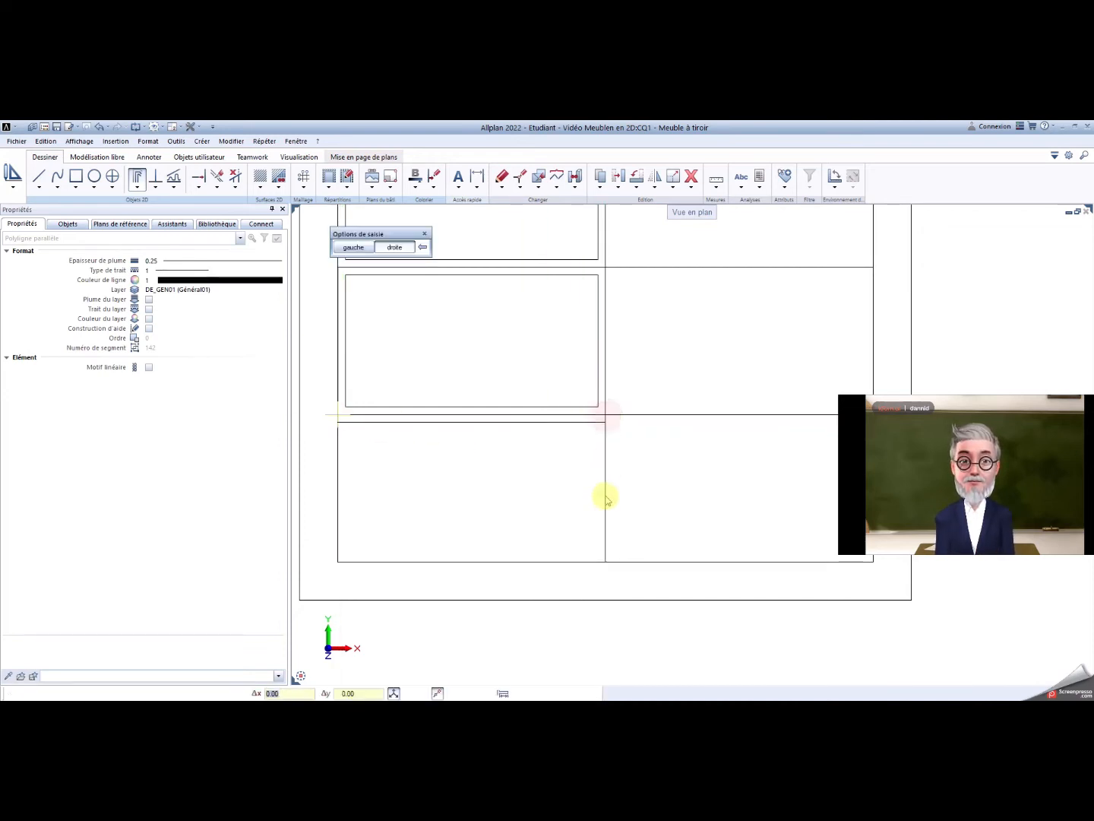
left_click(604, 561)
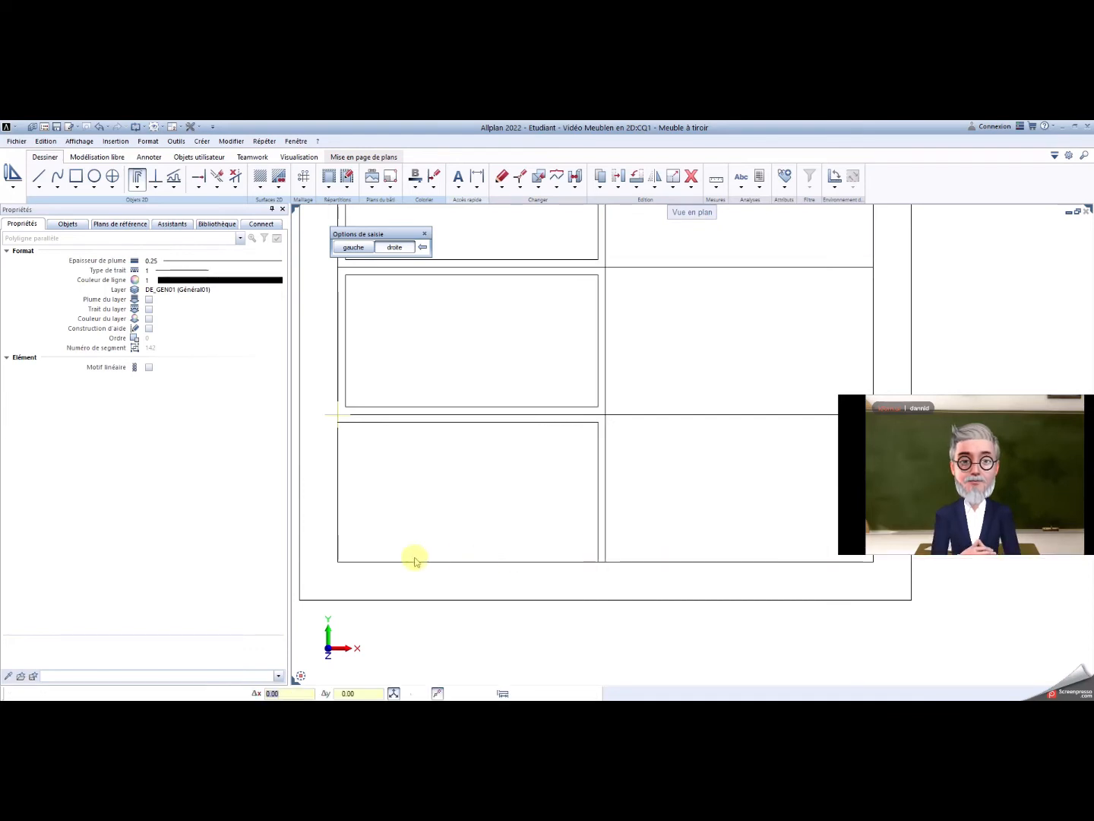
left_click(338, 561)
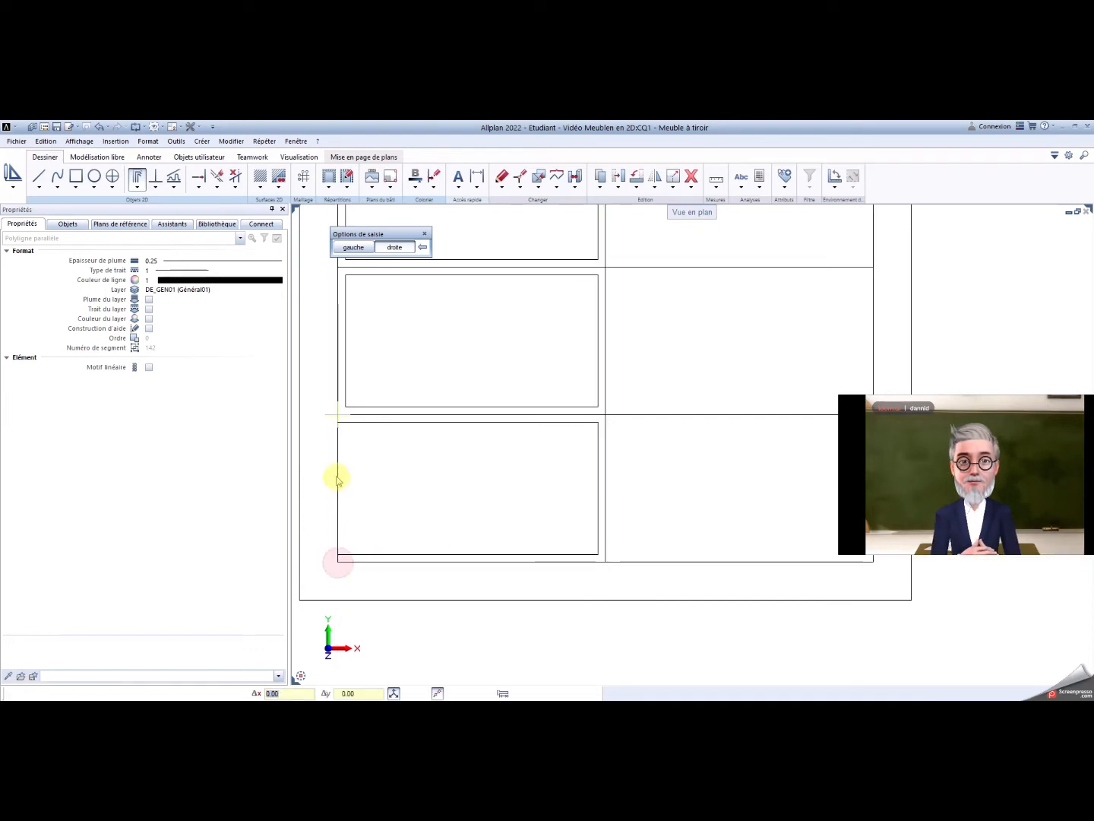
left_click(337, 414)
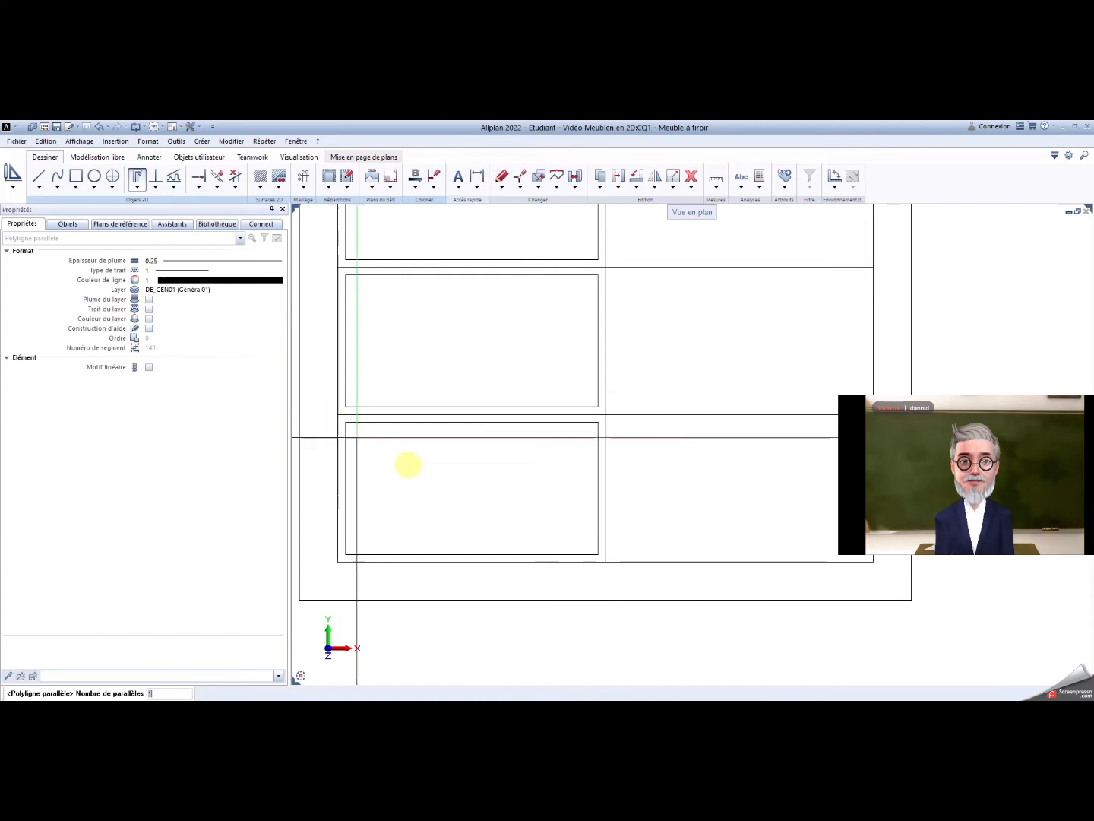
left_click(463, 476)
scroll(463, 476, "down", 4)
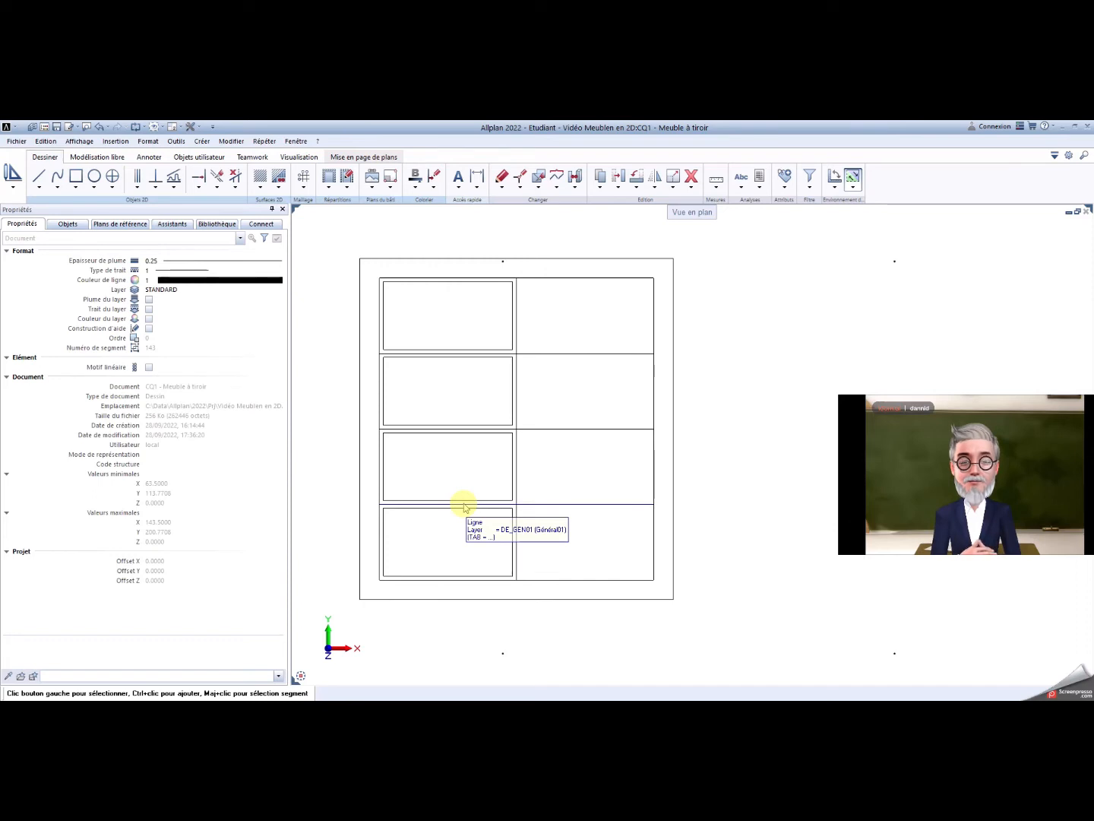
Mirror-copy the top-left drawer front into the top-right cell about the central divider line, then end the mirror command.
scroll(561, 437, "up", 3)
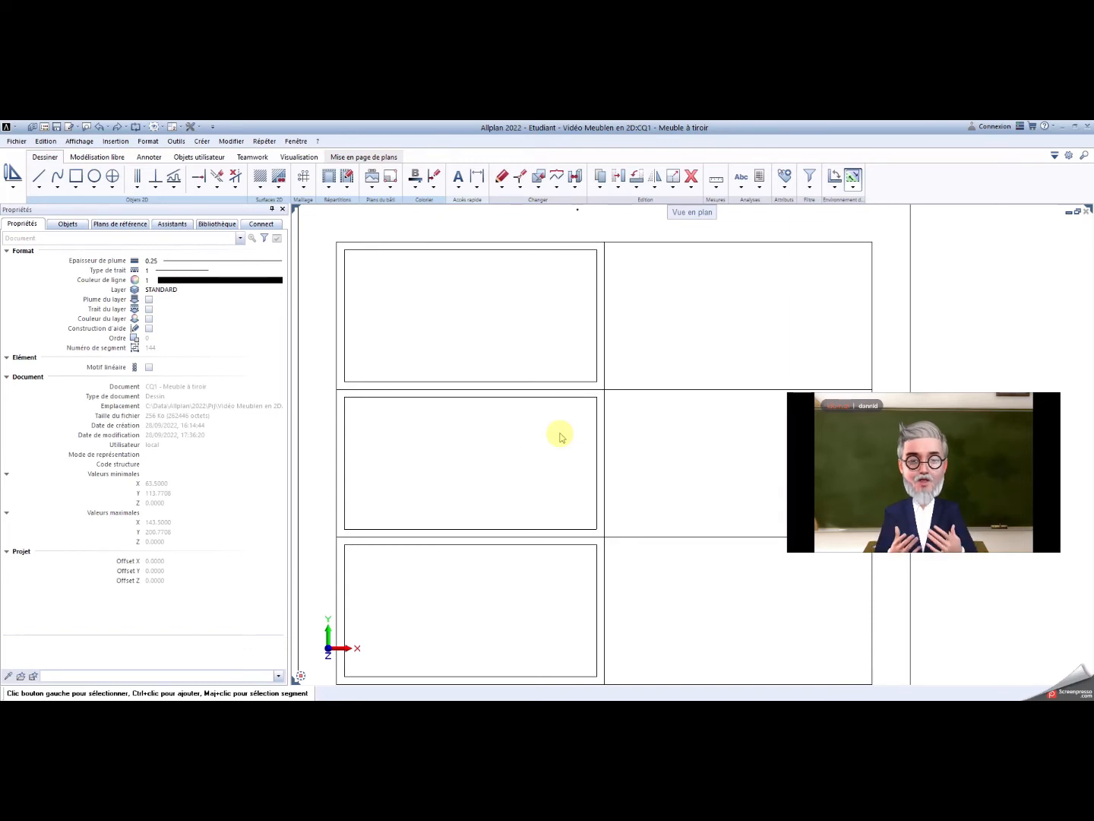
left_click(654, 187)
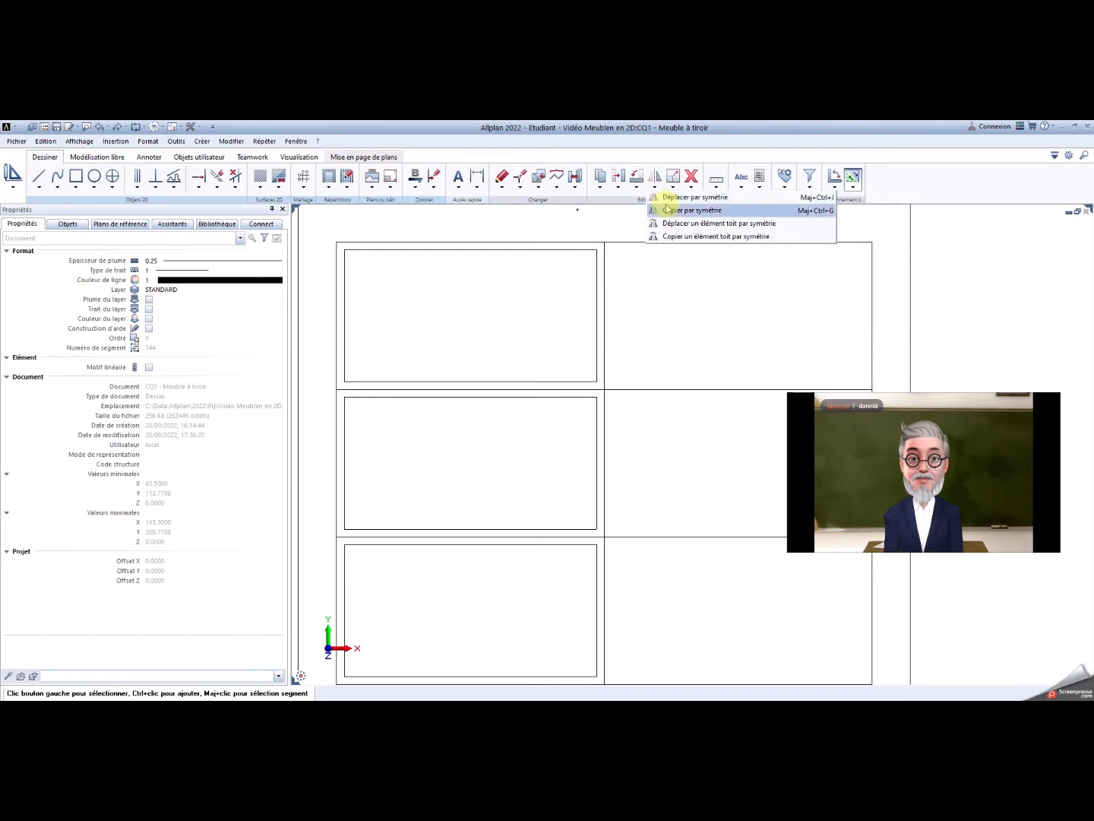
left_click(671, 215)
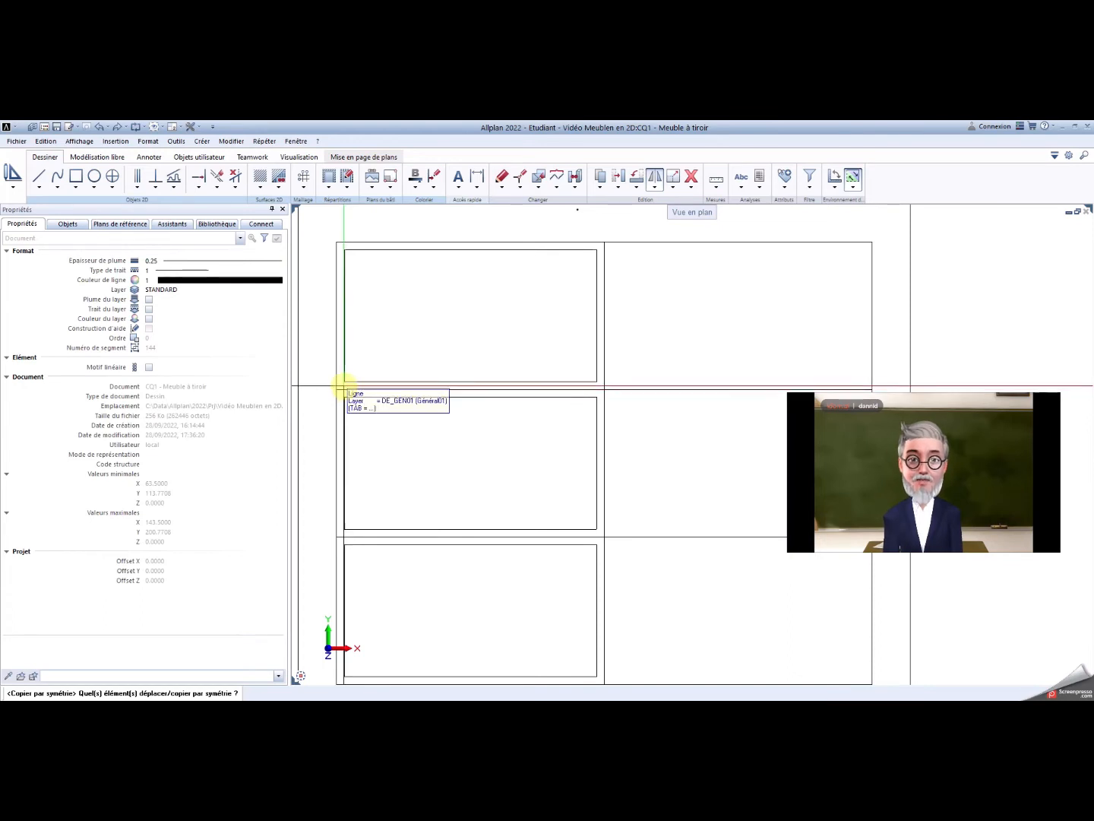
left_click_drag(344, 386, 602, 245)
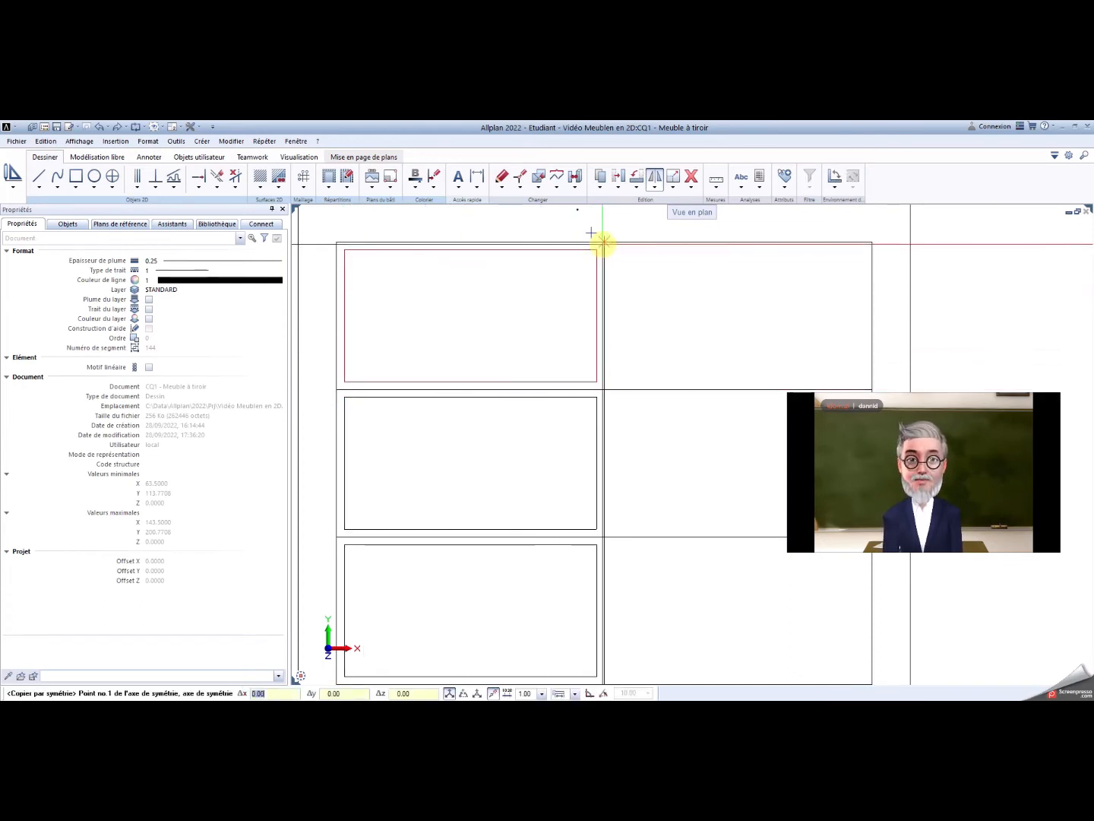
left_click(602, 242)
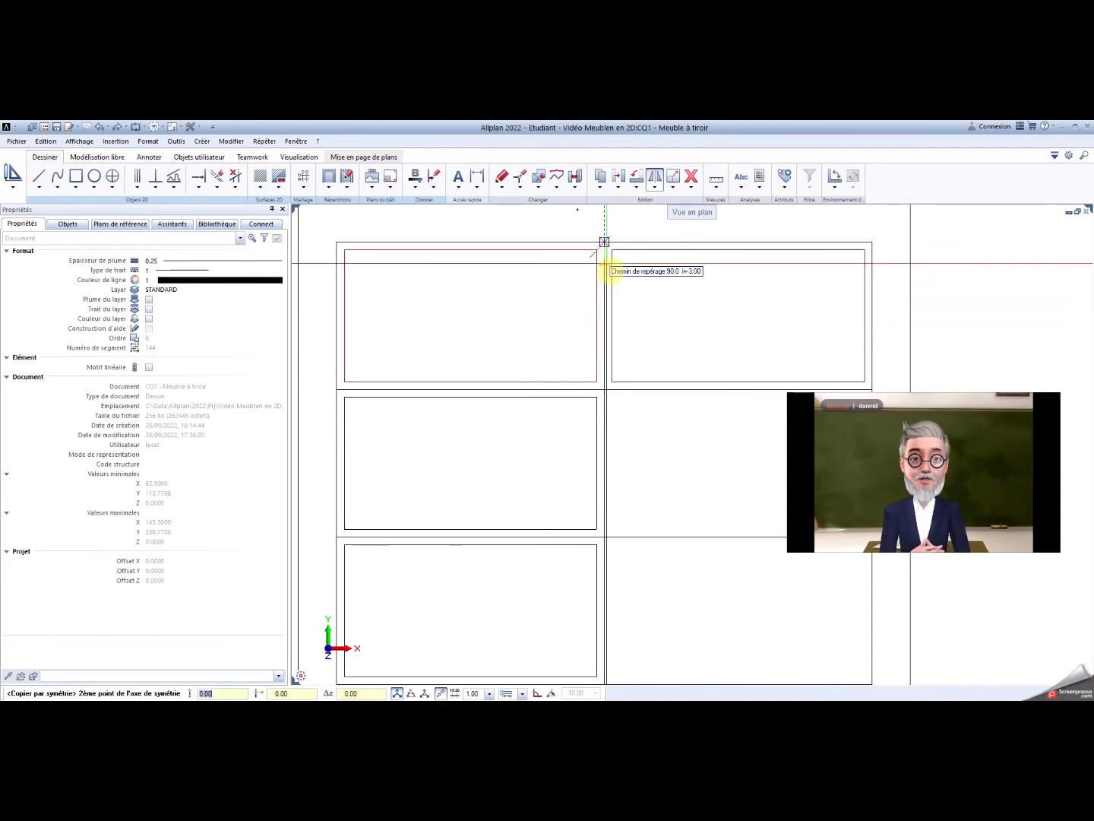
left_click(603, 390)
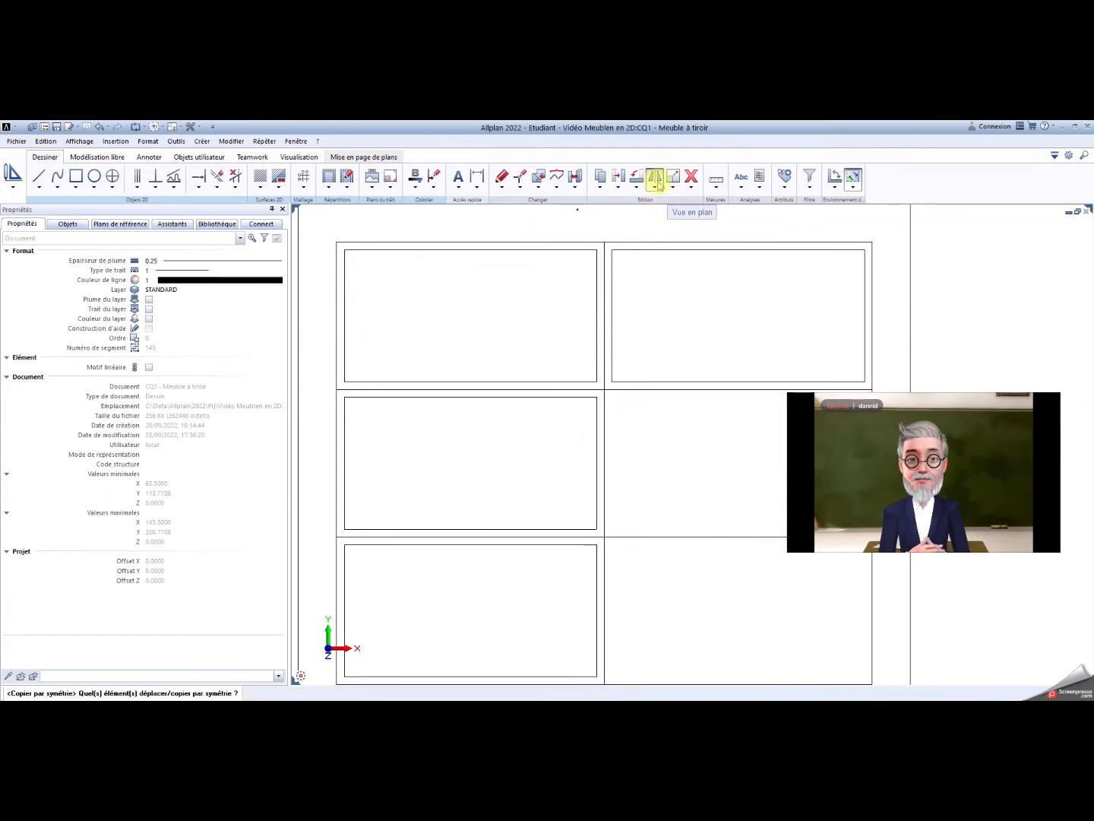
key("Escape")
Mirror-copy the second drawer front of the left column into the right column about the central divider line.
middle_click_drag(492, 649, 494, 575)
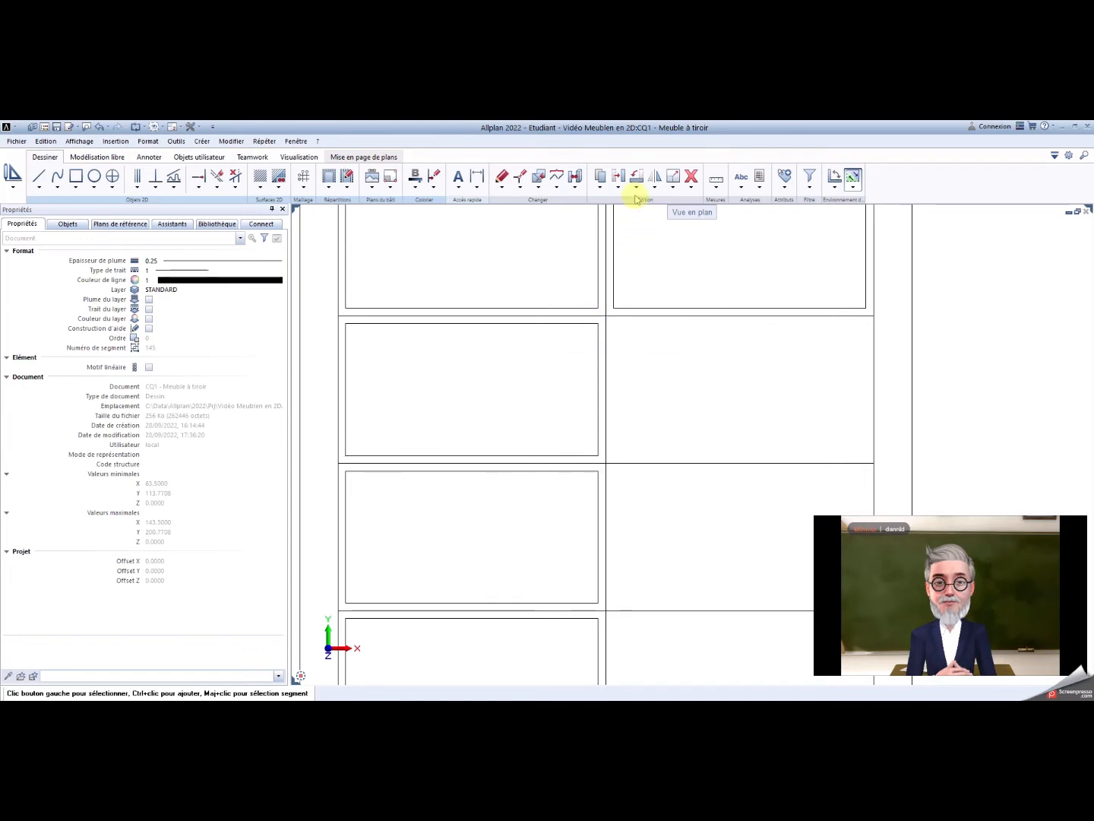
left_click(658, 190)
left_click(669, 211)
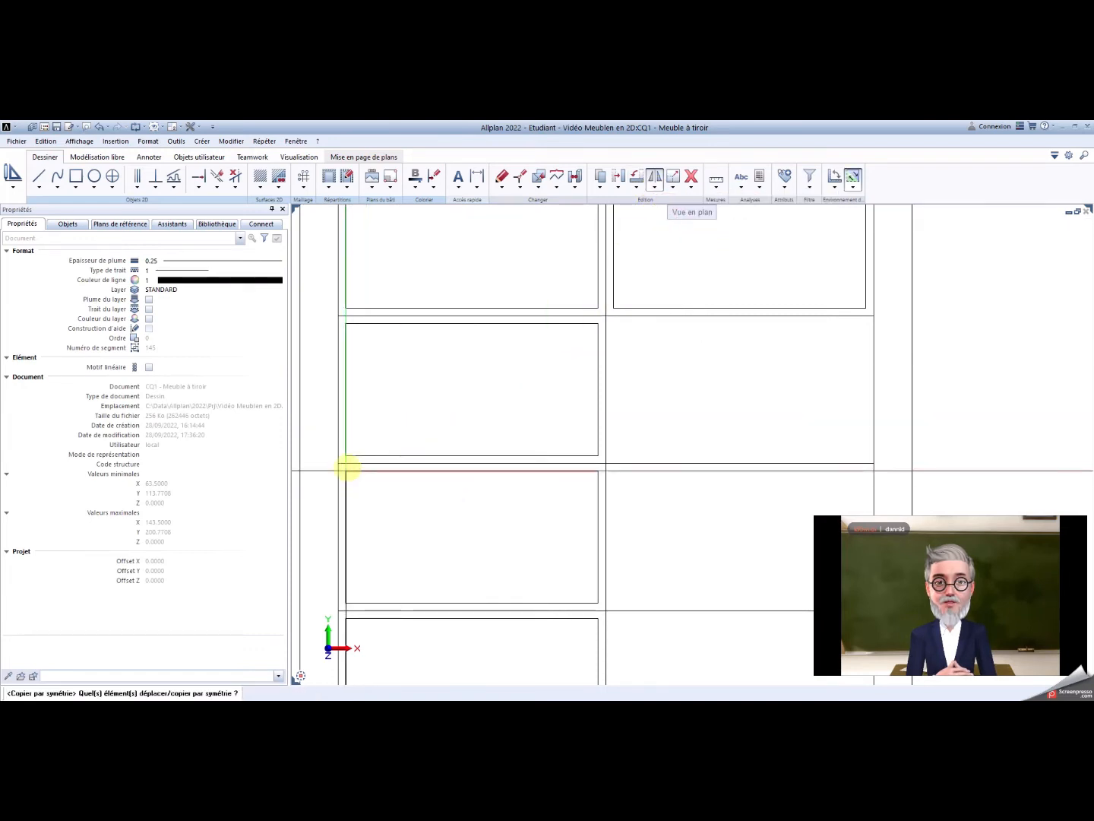
scroll(340, 458, "up", 2)
left_click_drag(344, 461, 755, 237)
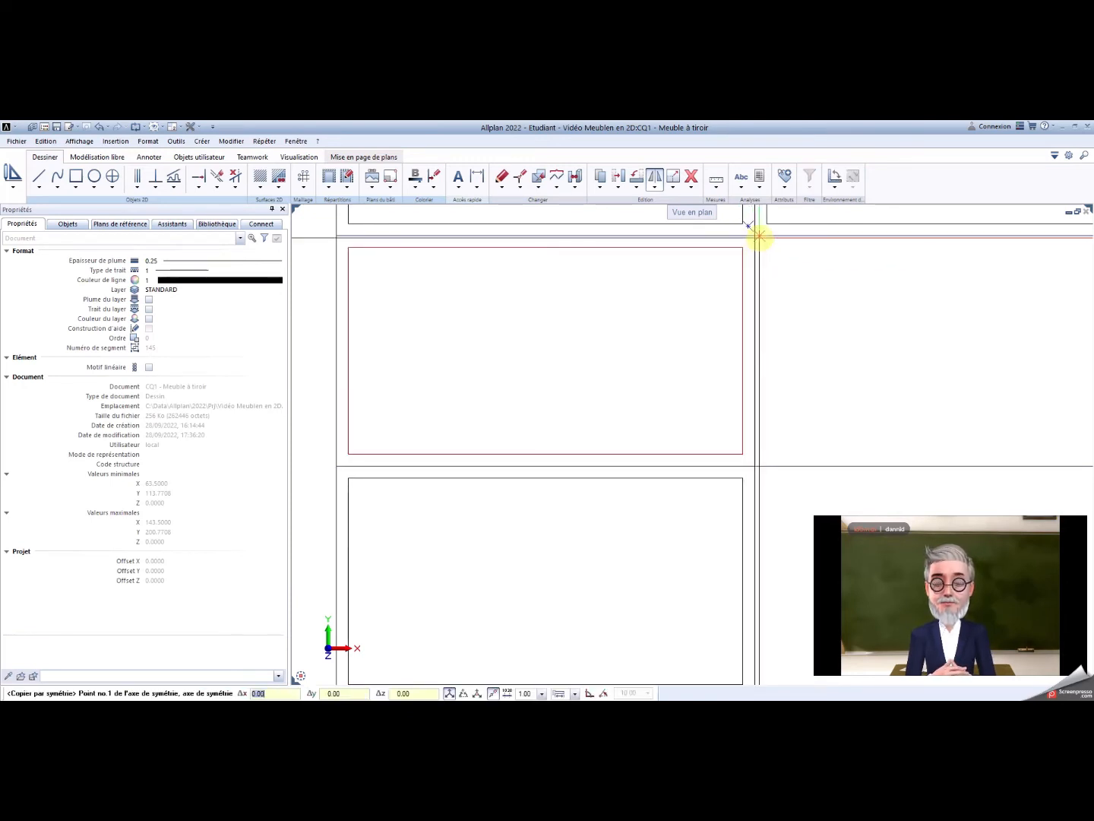
left_click(755, 237)
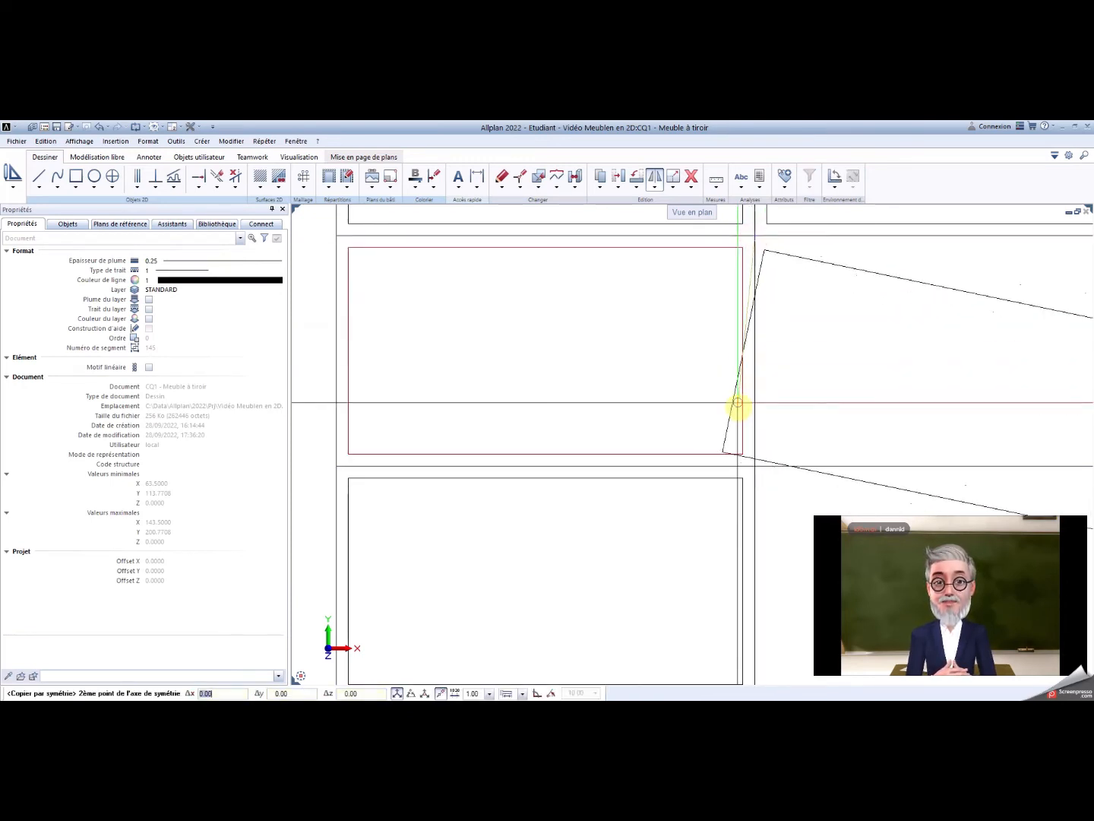
left_click(755, 467)
Mirror-copy the third drawer front of the left column into the right column about the central divider line.
scroll(755, 467, "down", 5)
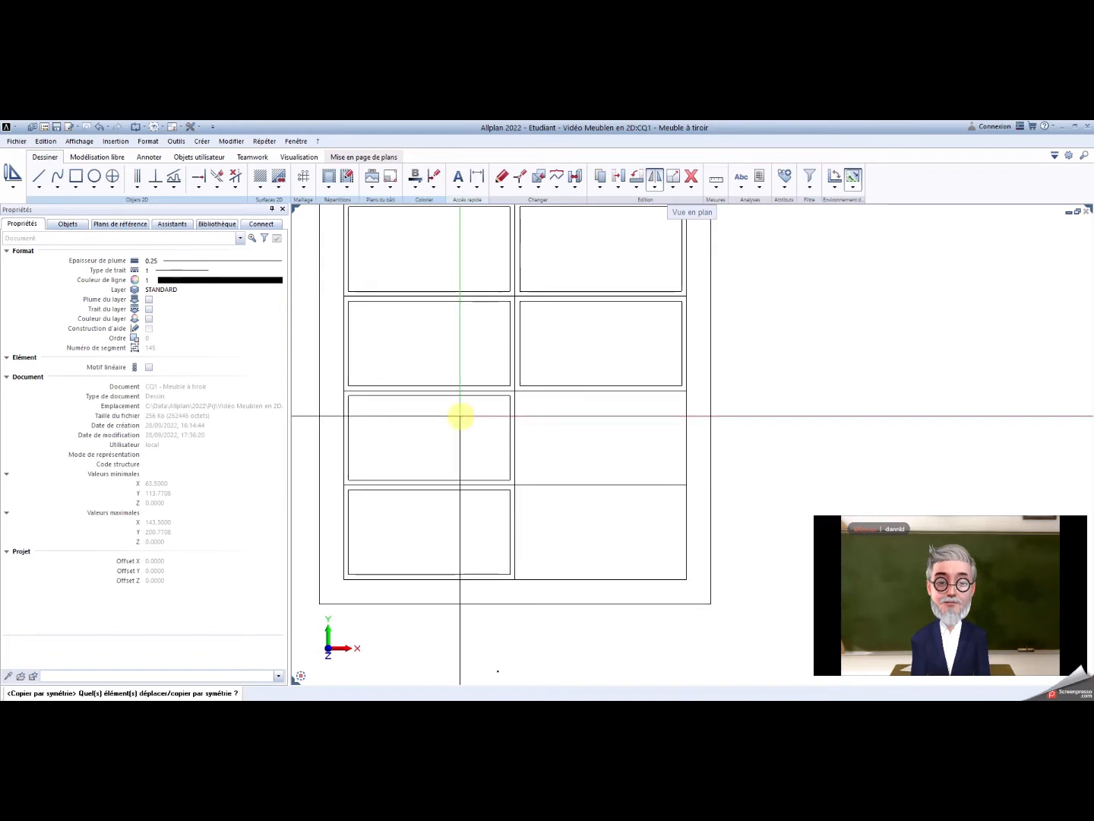
scroll(354, 489, "up", 3)
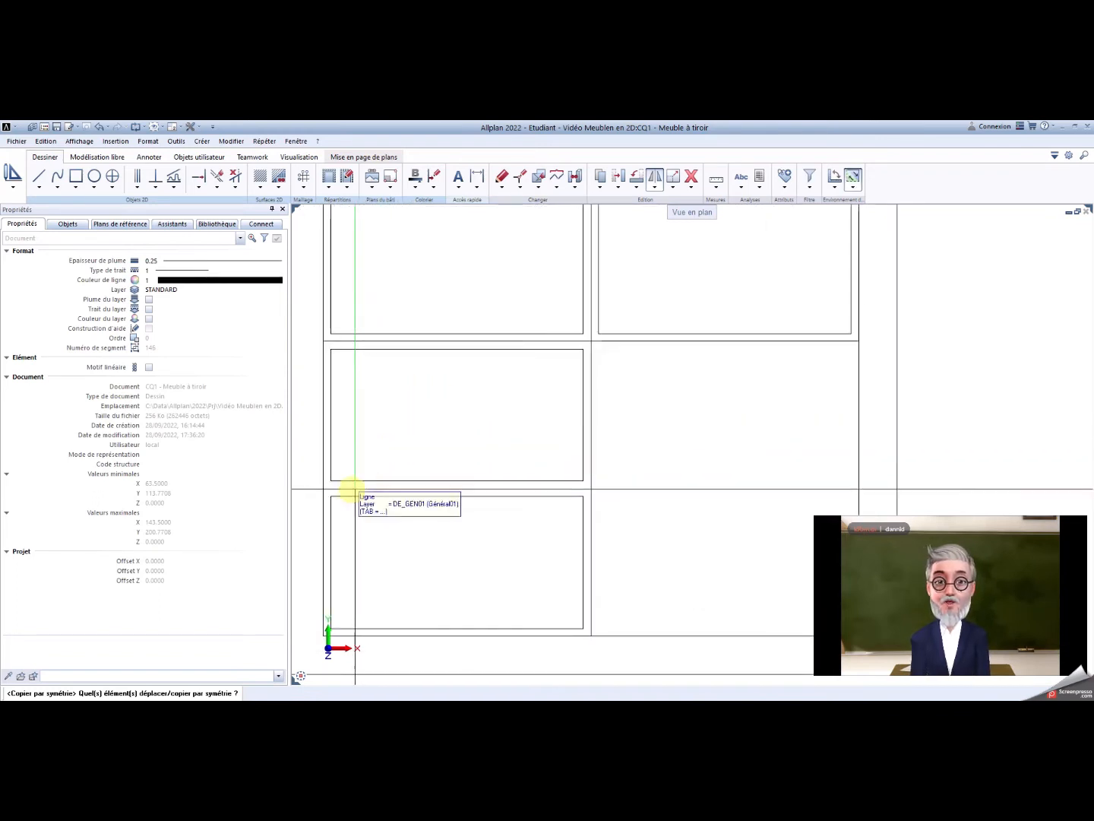
left_click_drag(328, 482, 586, 347)
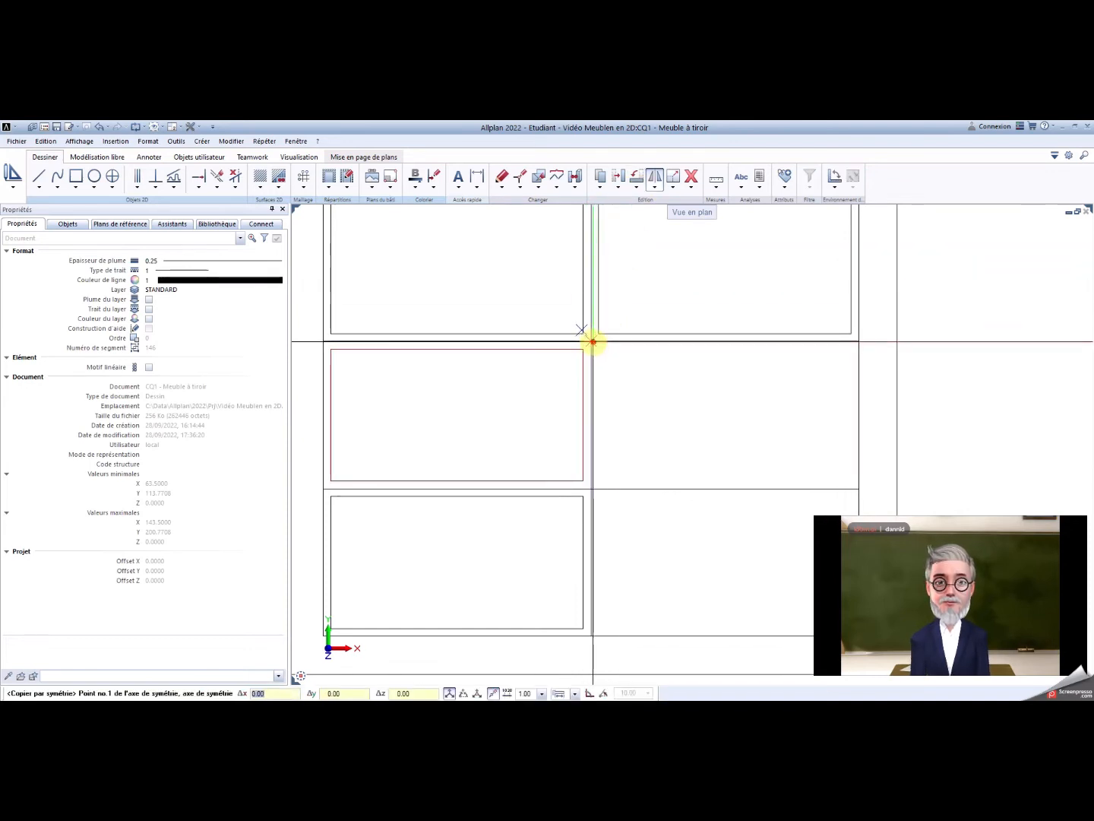
left_click(592, 343)
left_click(591, 490)
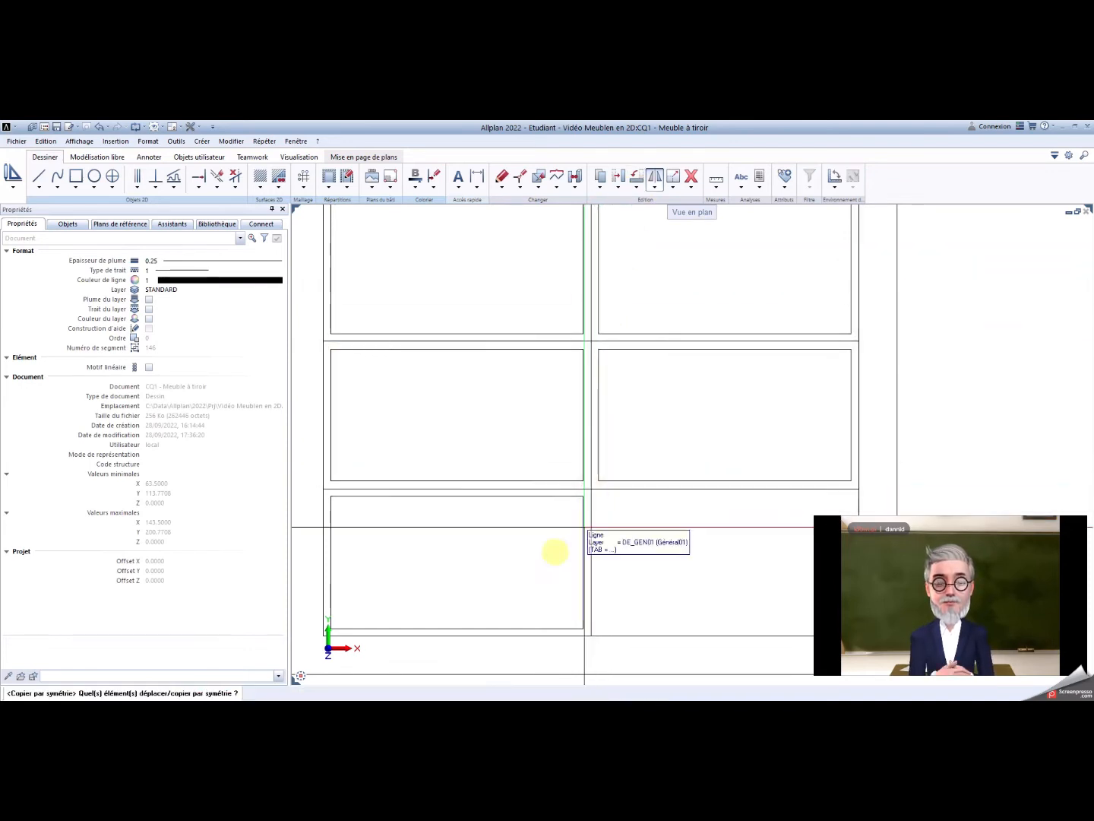
Mirror-copy the bottom-left drawer front into the bottom-right cell about the central divider line and end the mirror command.
middle_click_drag(332, 631, 455, 564)
scroll(455, 564, "up", 1)
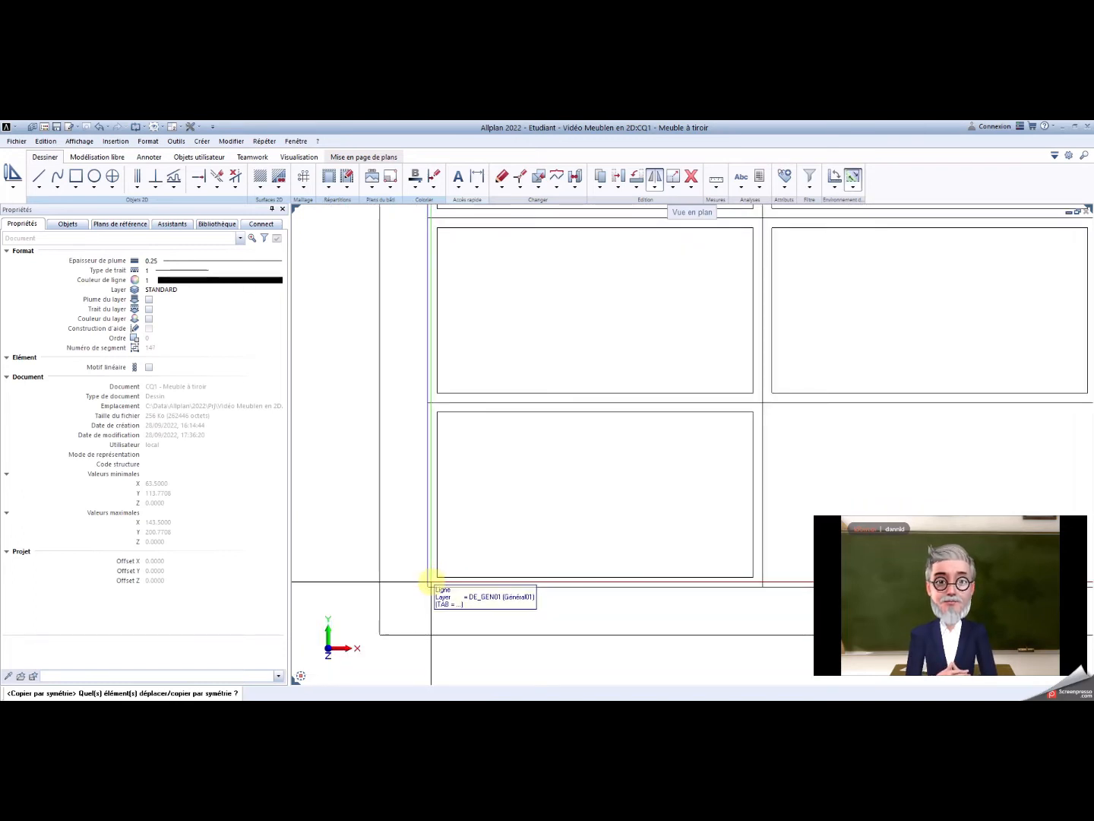
left_click_drag(430, 584, 757, 411)
left_click(762, 402)
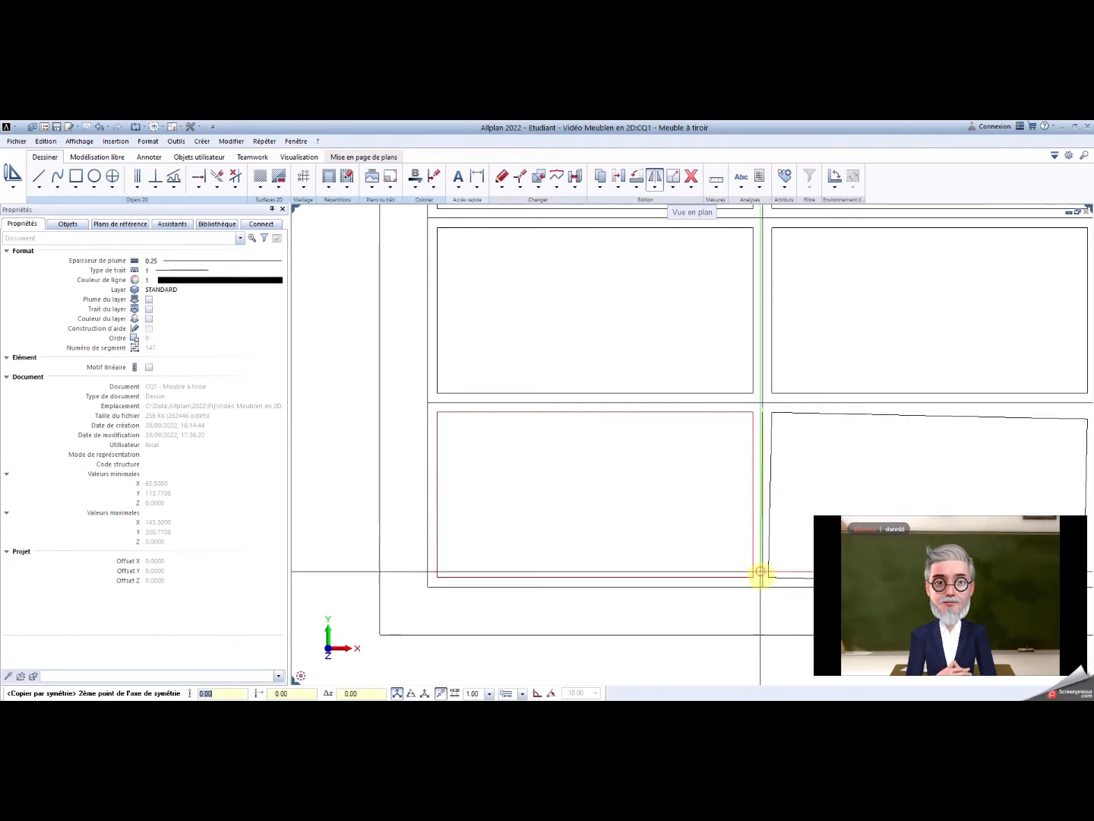
left_click(762, 584)
scroll(727, 523, "down", 2)
scroll(542, 509, "down", 2)
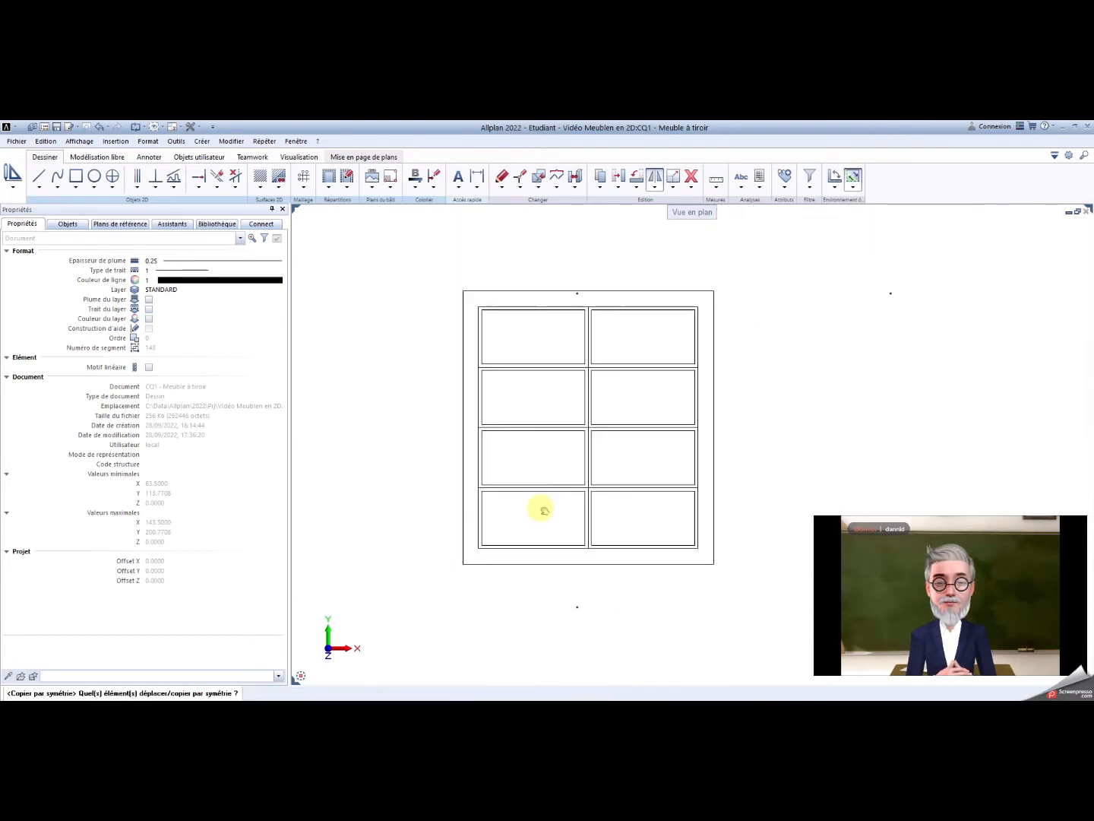
scroll(510, 501, "up", 2)
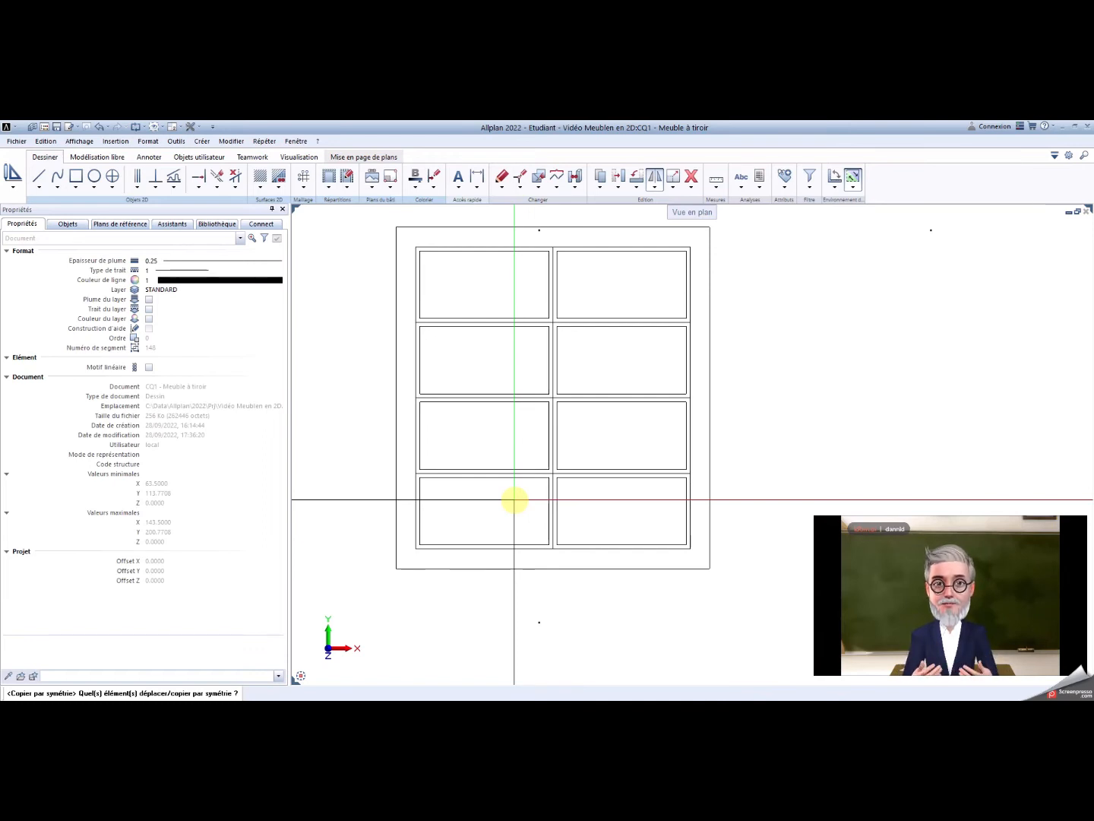
key("Escape")
Copy the knob circle in the top-left drawer front to the clipboard.
scroll(494, 585, "up", 3)
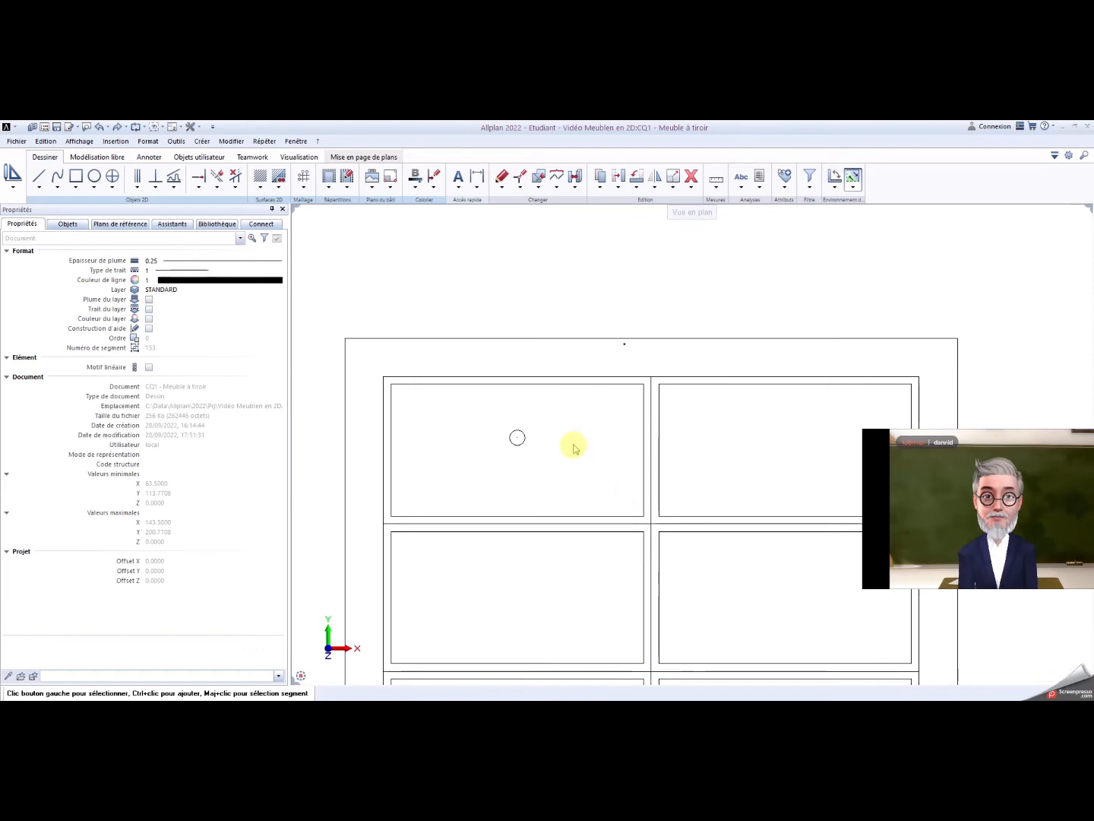
left_click(541, 420)
left_click_drag(541, 420, 497, 456)
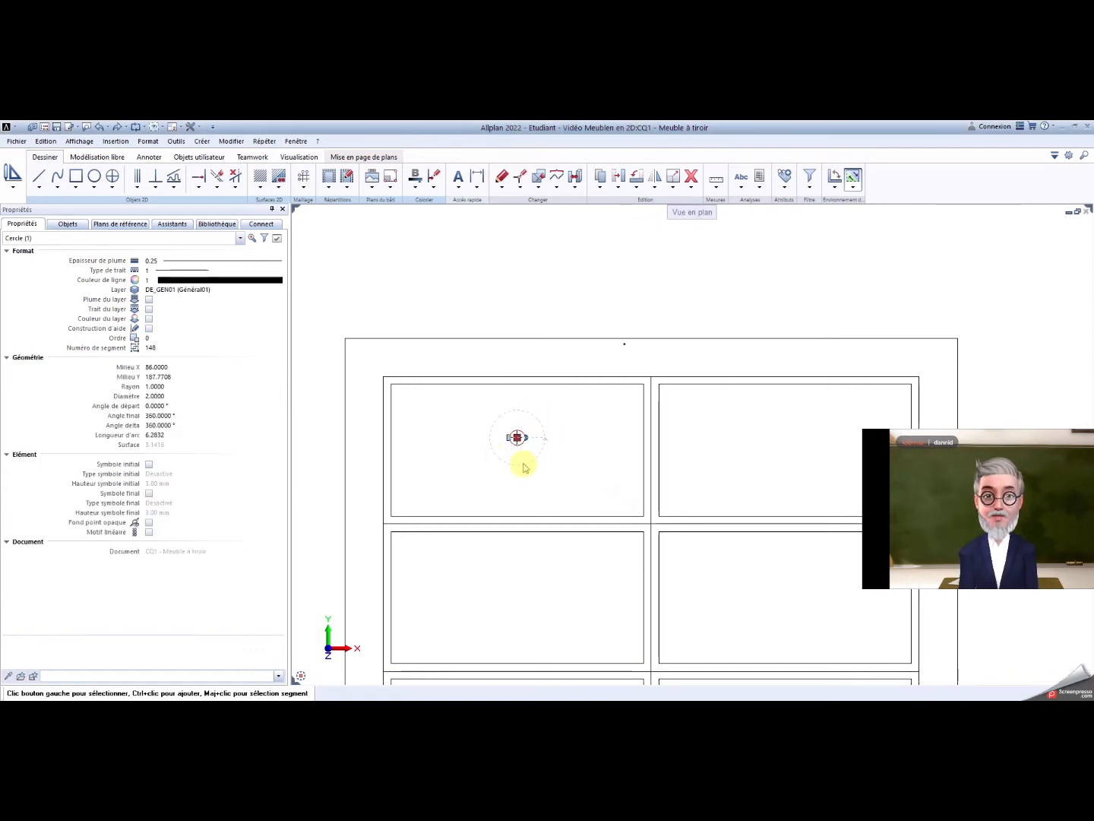
left_click(46, 141)
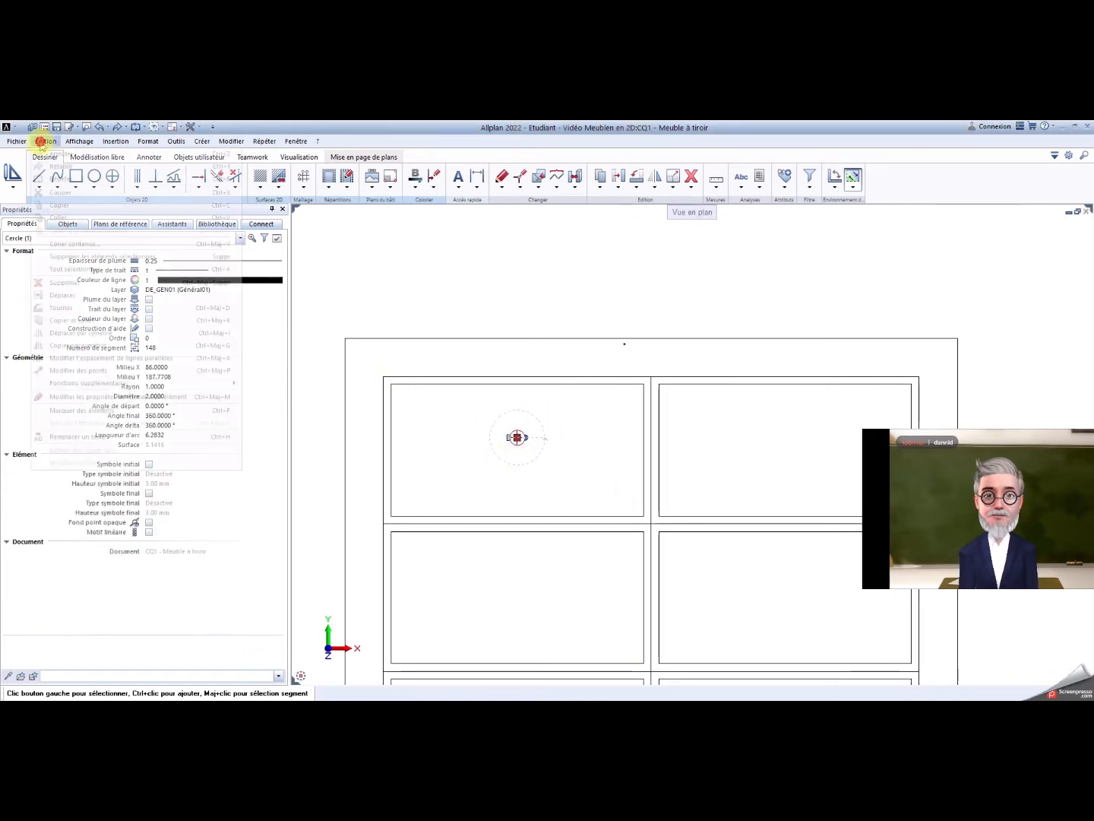
left_click(63, 205)
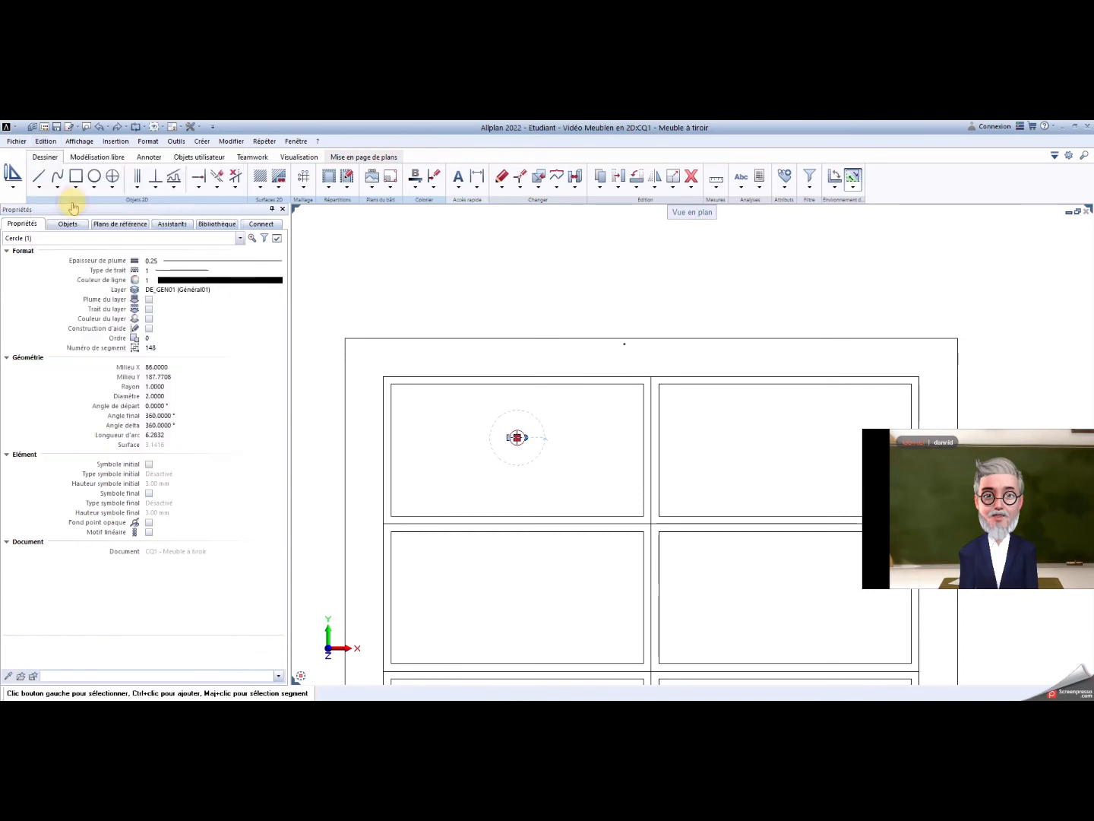
Paste the circle by its centre, offset Δx 16.5 and Δy -7 from the upper-left corner of the top-right drawer front.
left_click(47, 141)
left_click(57, 217)
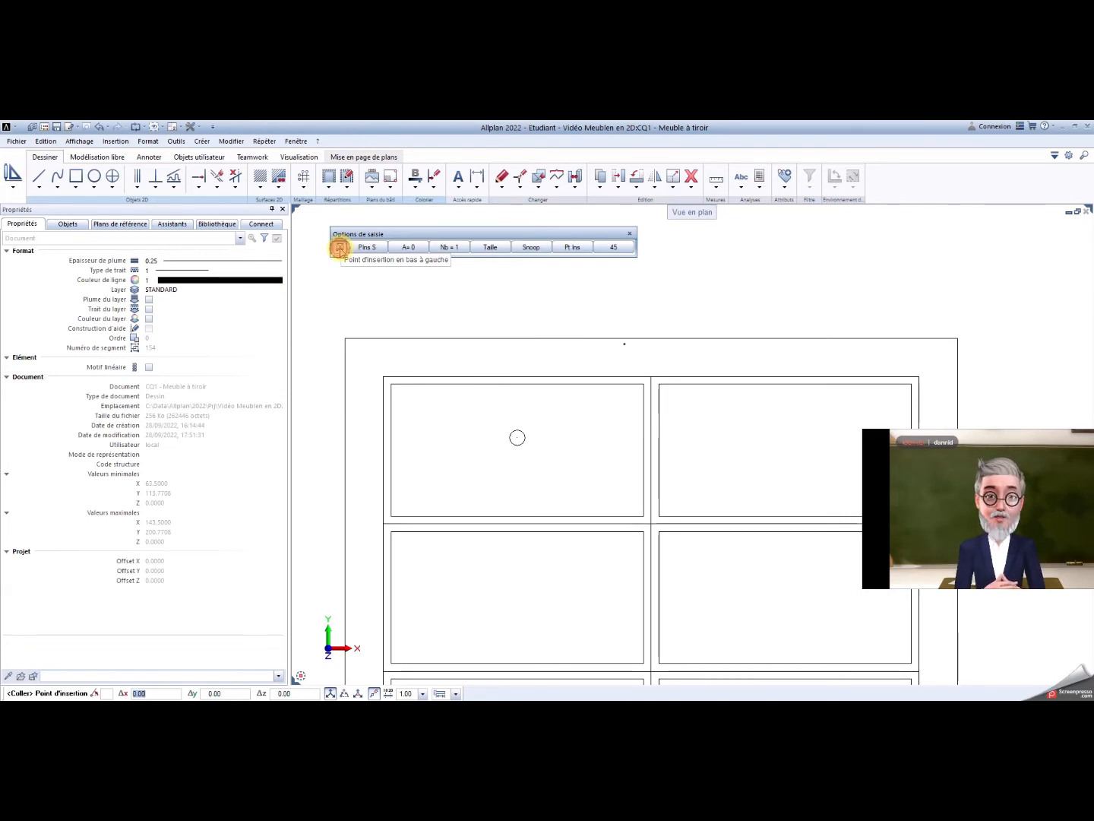
left_click(340, 247)
left_click(375, 327)
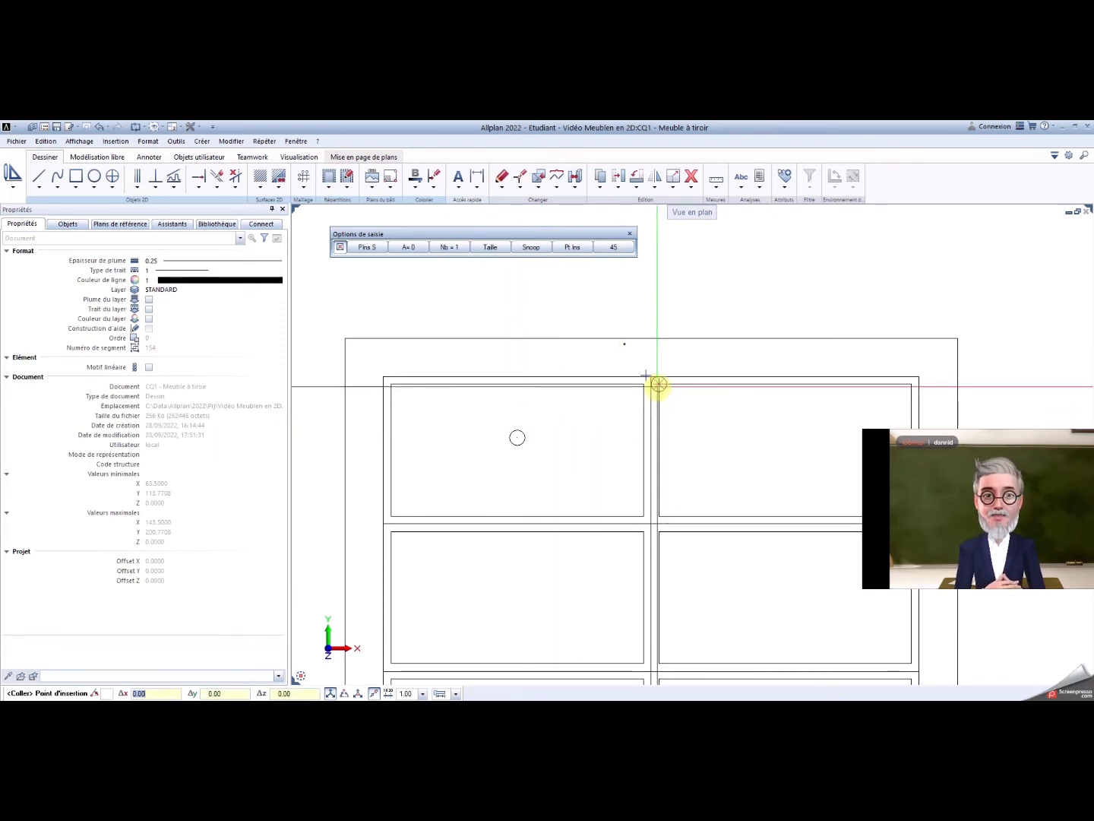
type("16.5")
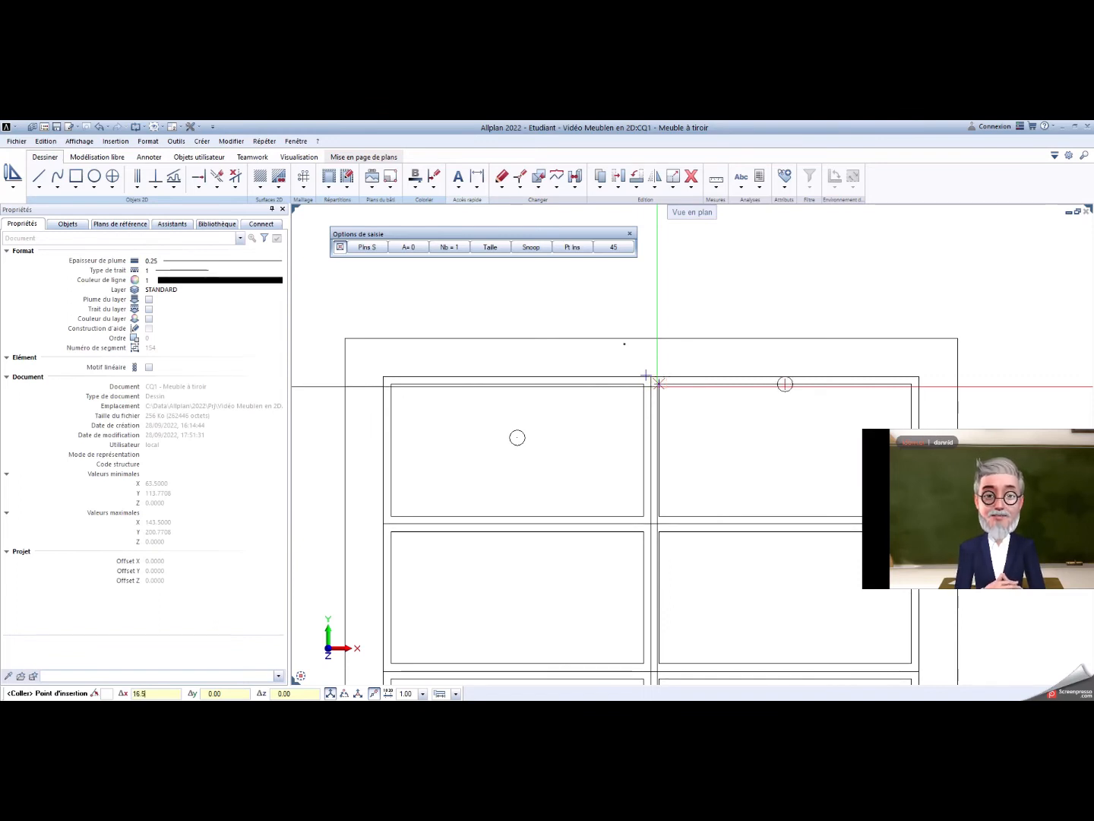
key("Tab")
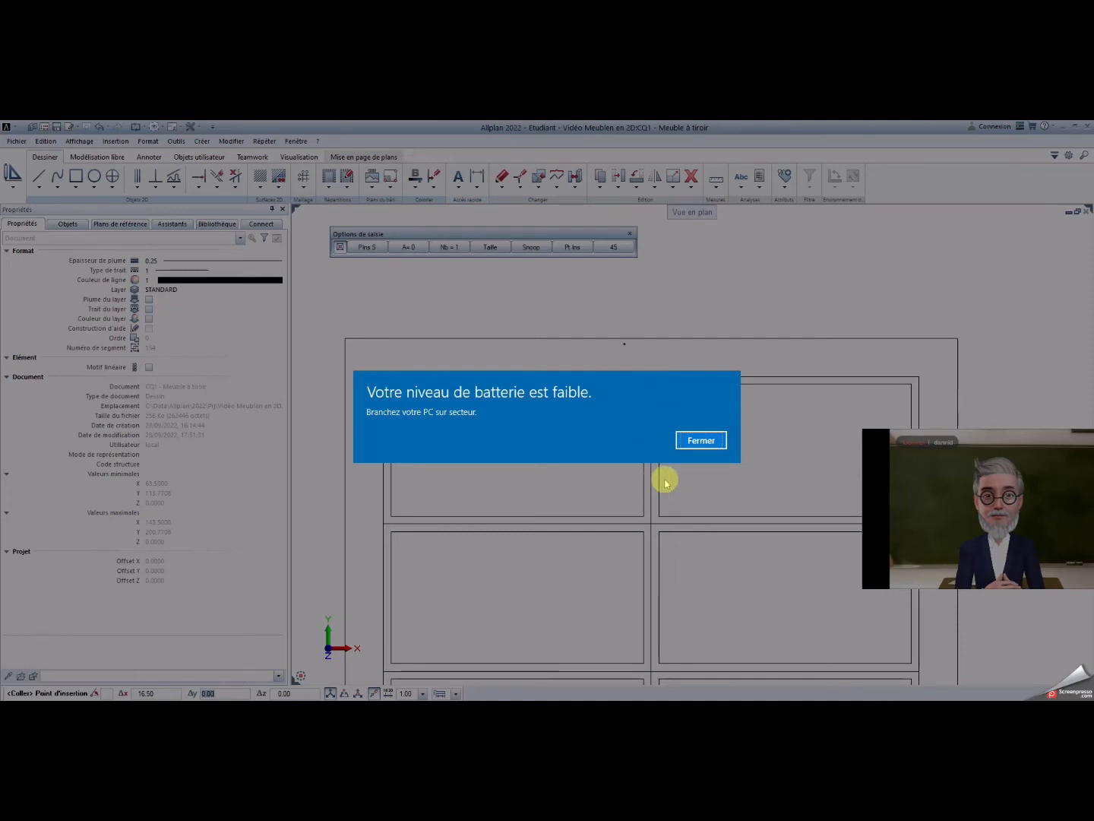
left_click(684, 443)
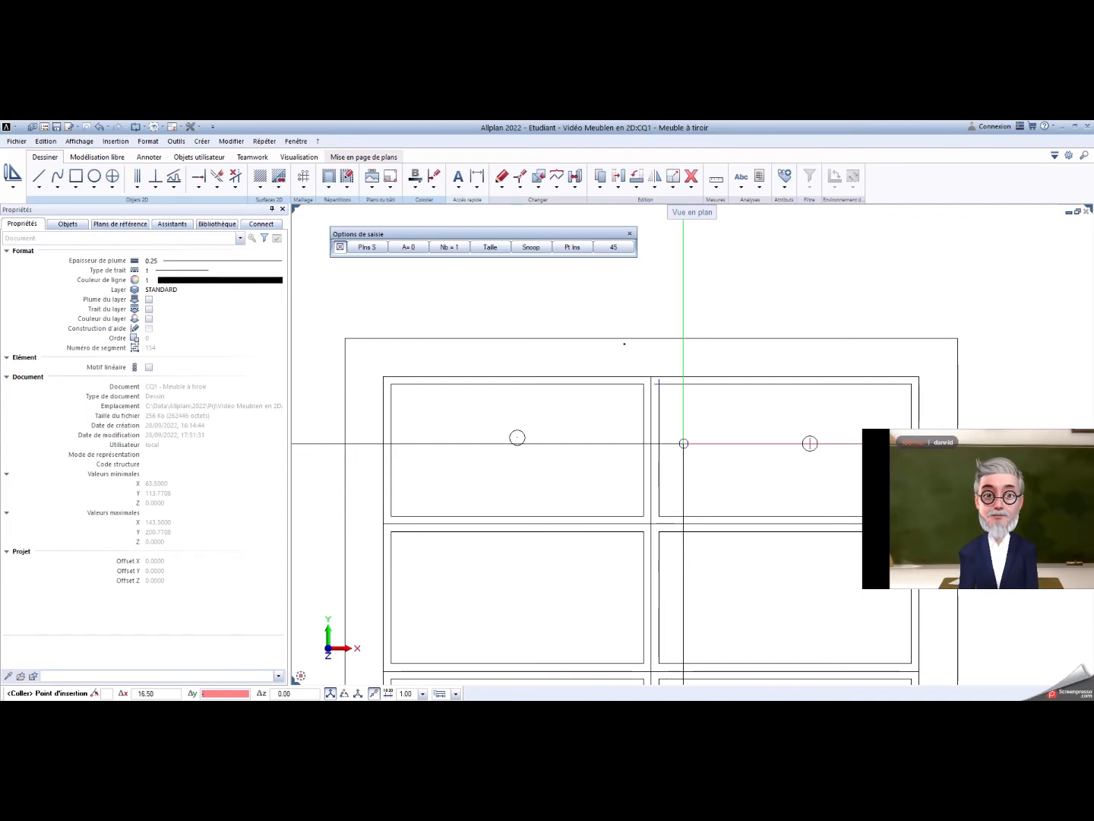
type("-7")
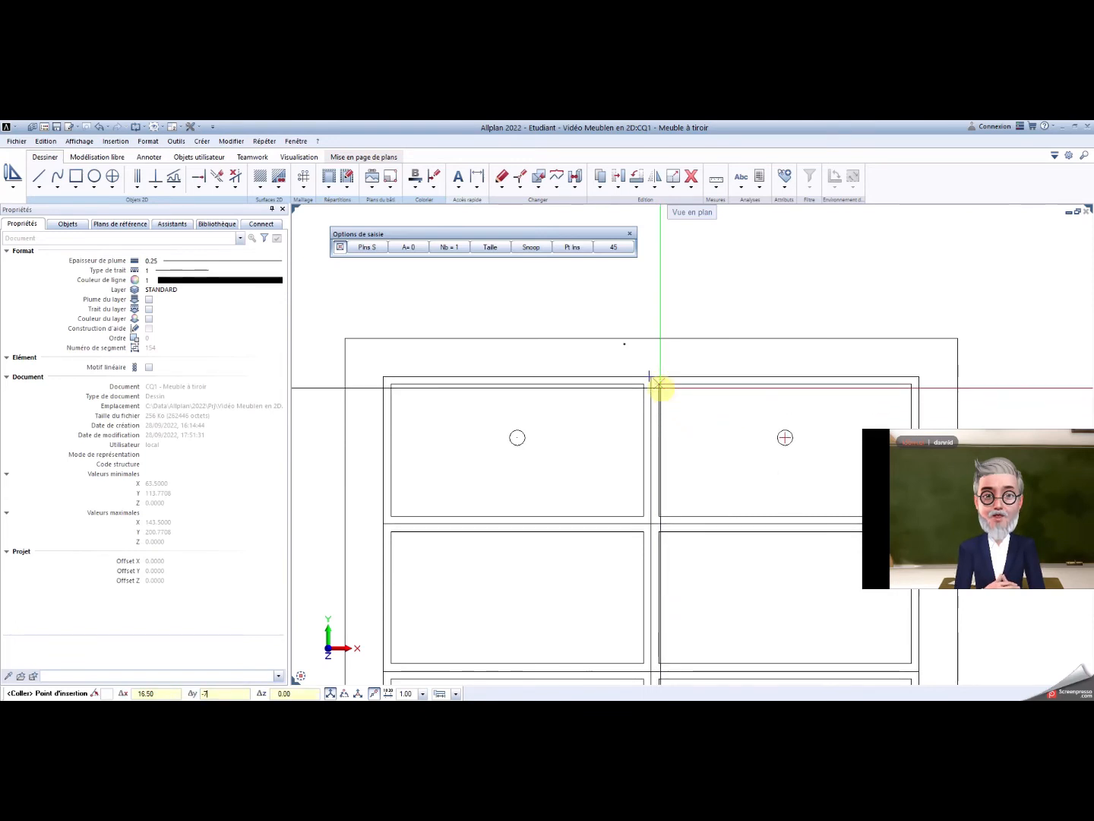
left_click(661, 388)
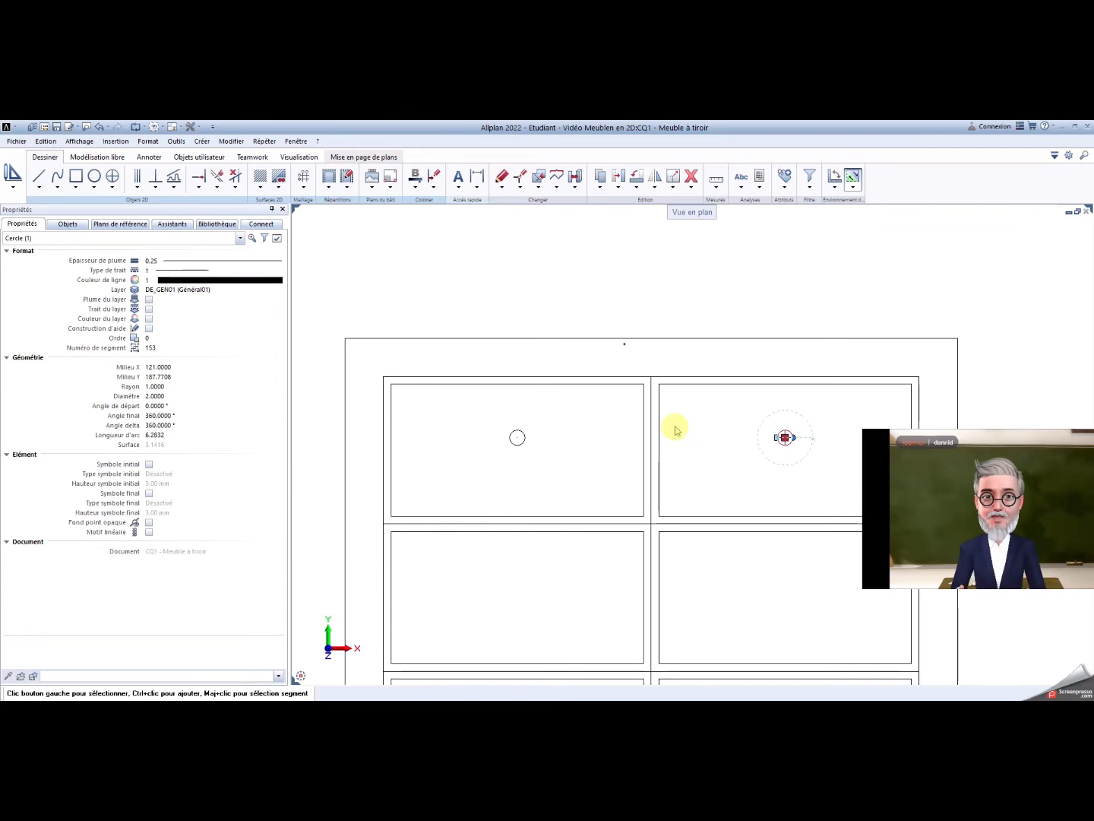
Set the dimension limit symbol size and all three dimension text heights to 0.3 mm for a new dimension line.
scroll(628, 412, "down", 2)
middle_click_drag(629, 412, 573, 313)
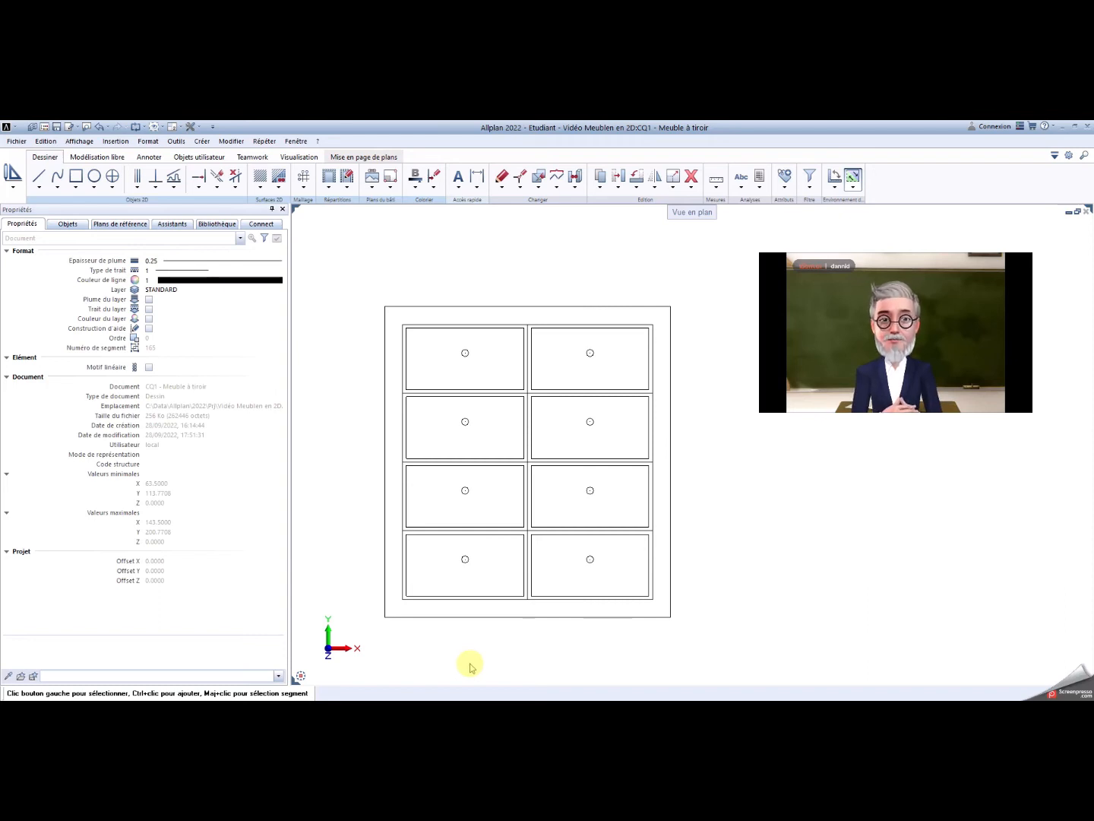
left_click(476, 192)
left_click(483, 206)
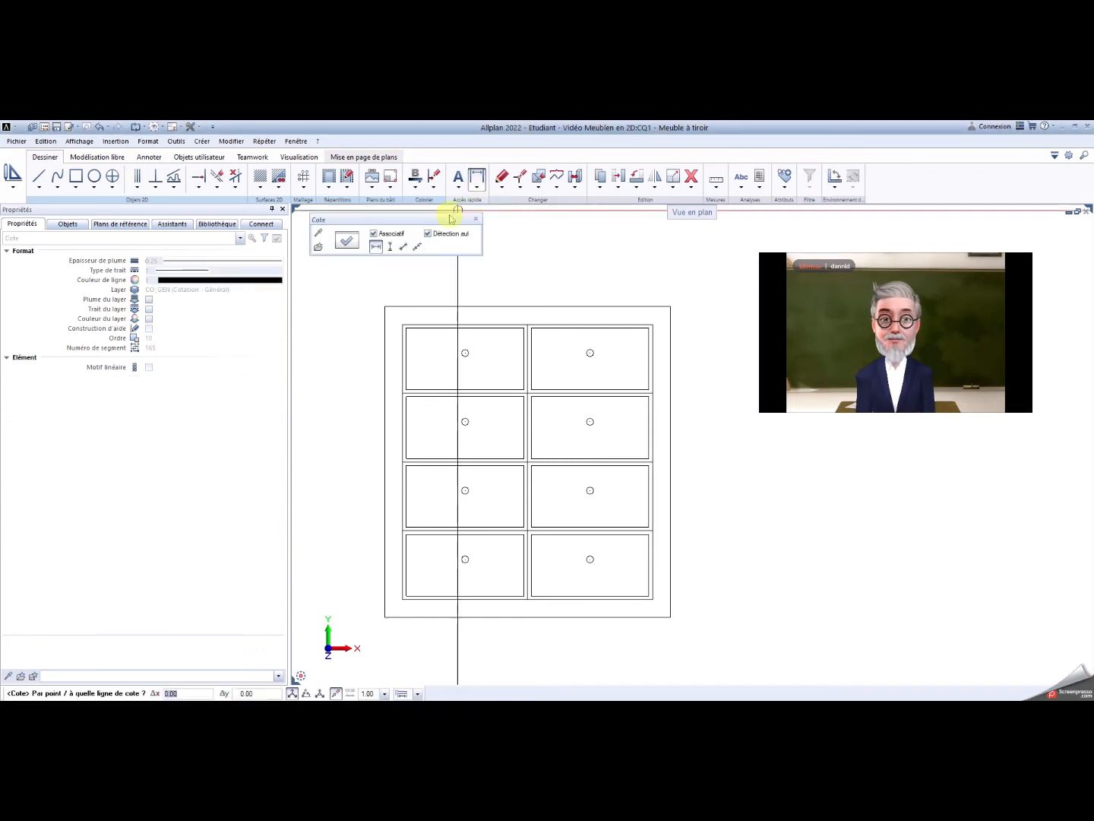
left_click(352, 244)
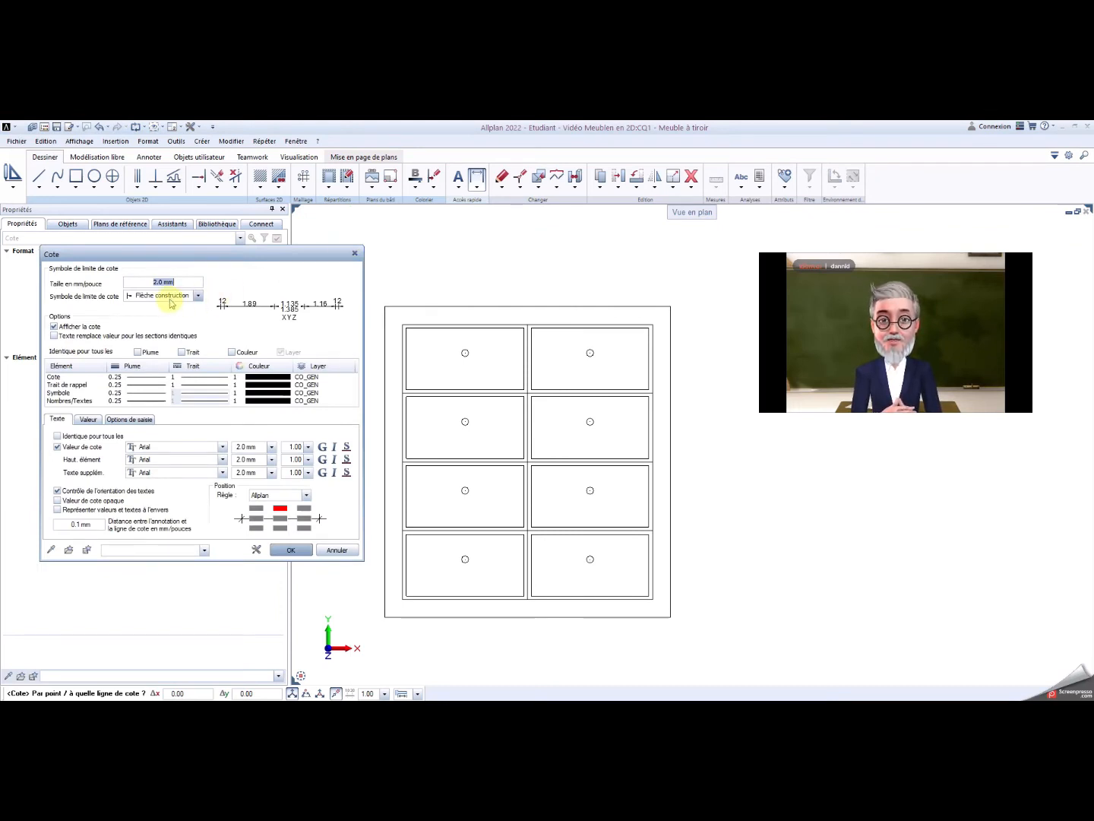
left_click(175, 282)
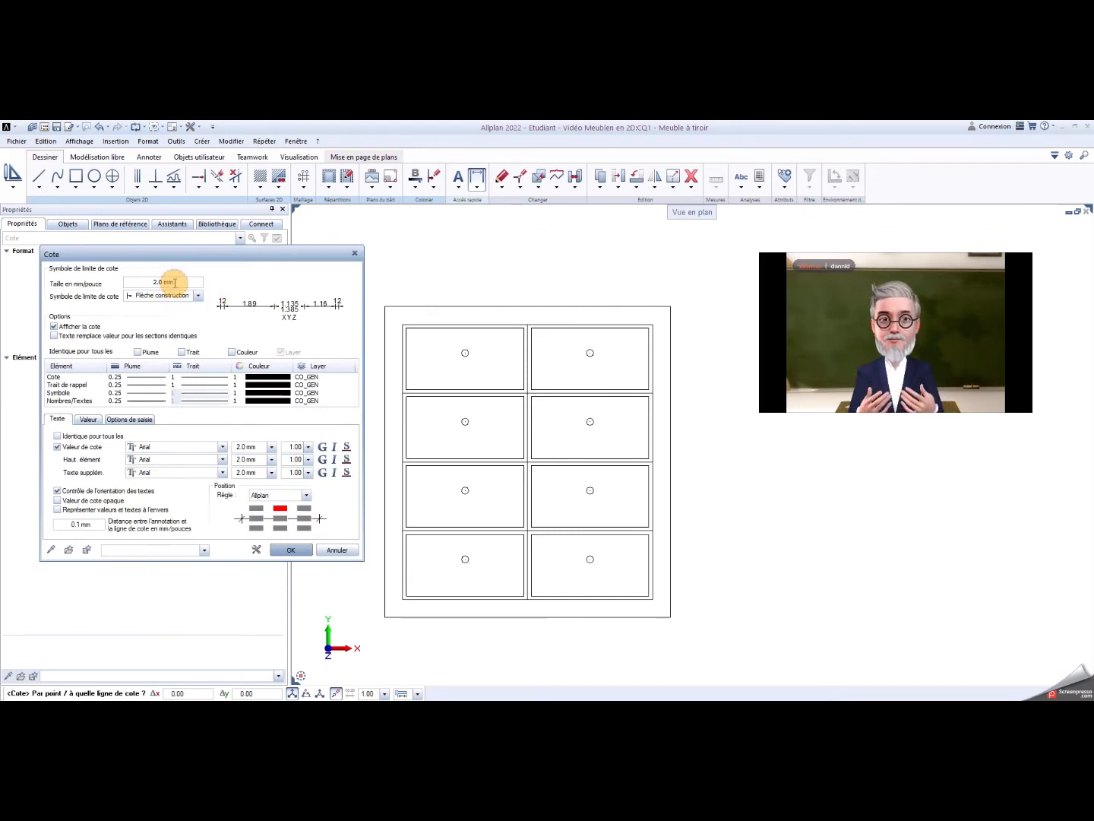
left_click_drag(173, 282, 148, 281)
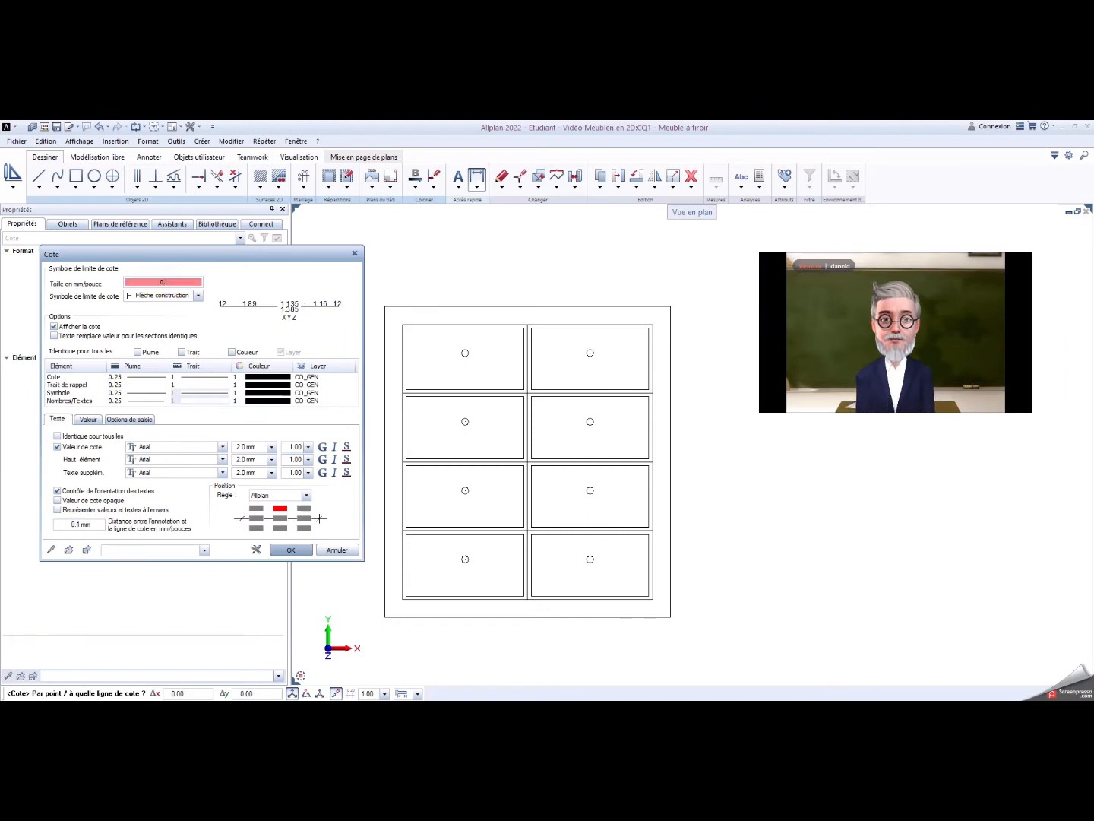
type("0.3")
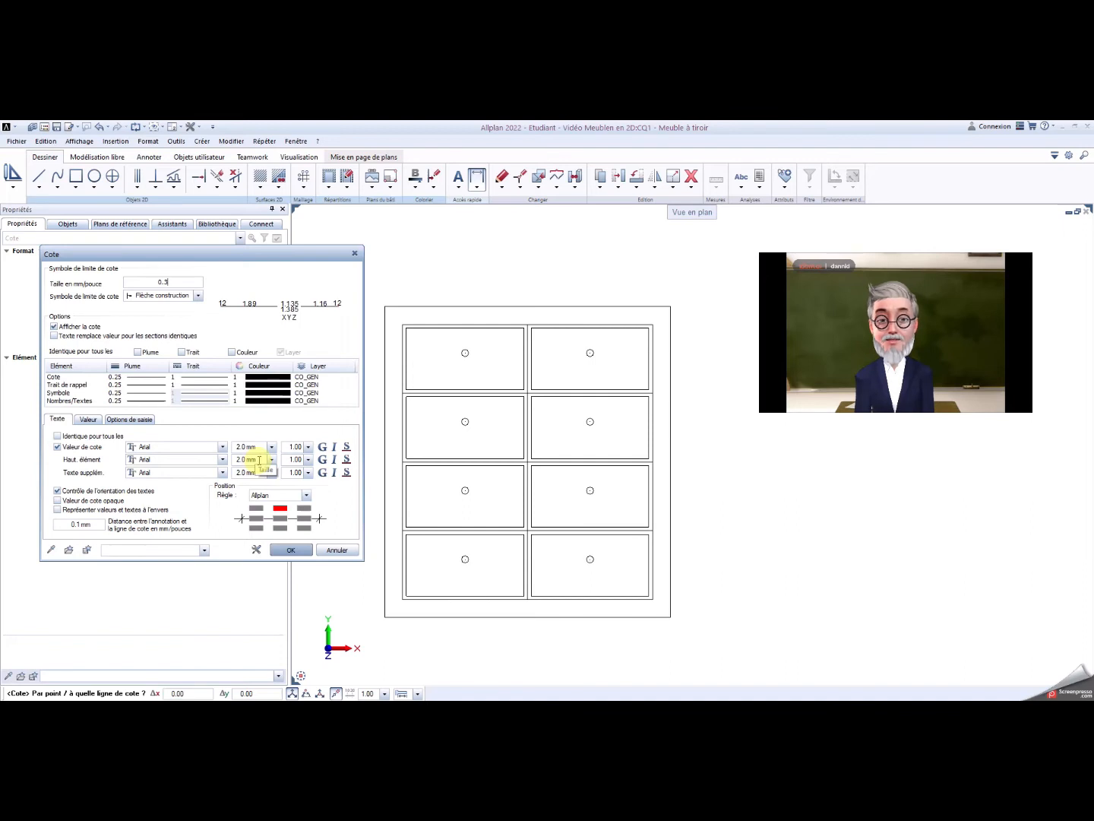
mouse_move(245, 446)
left_mouse_down()
mouse_move(234, 449)
mouse_move(238, 473)
left_mouse_up()
type("0.30.3")
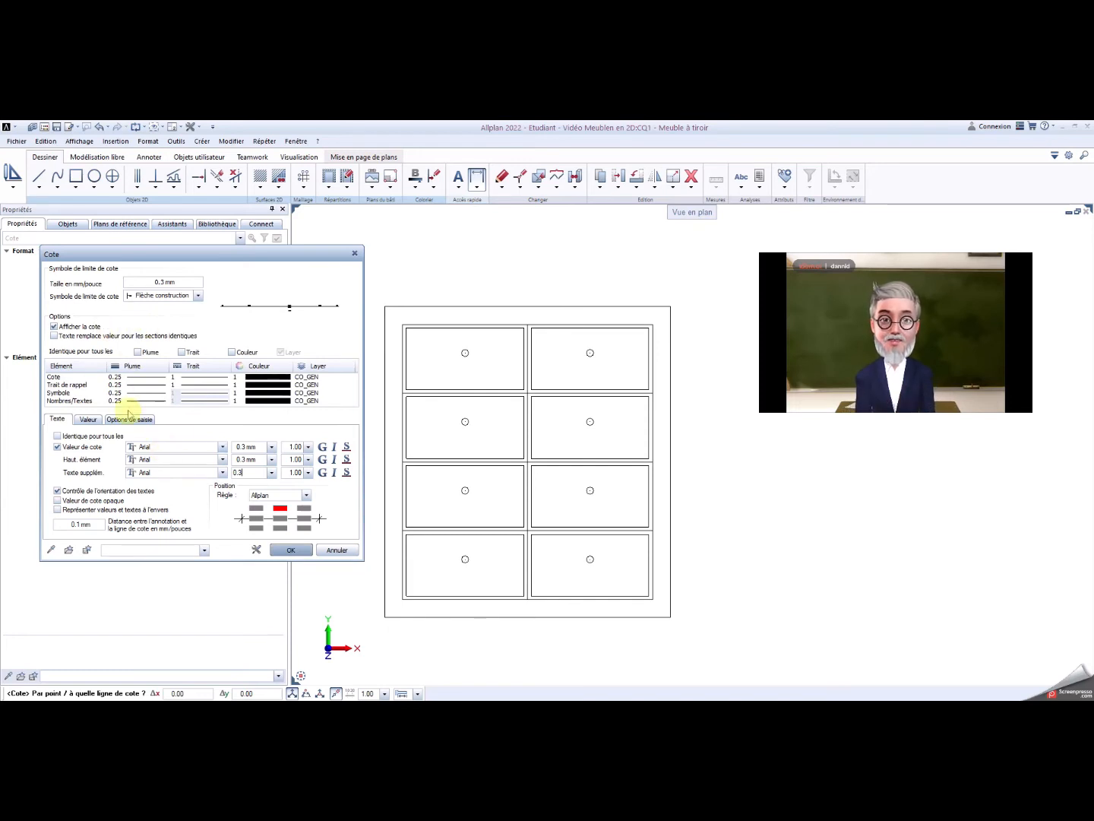
left_click(291, 550)
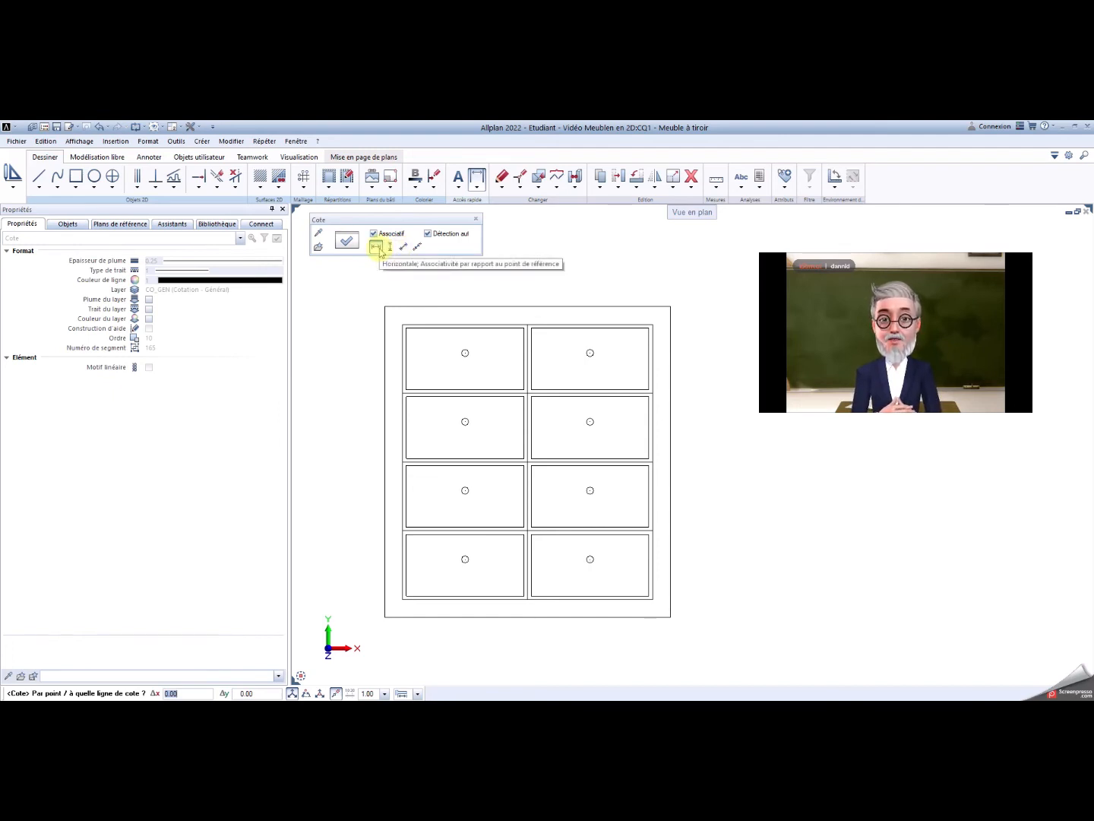
Place a non-associative horizontal dimension chain about 7 cm above the cabinet, covering the side panels, gaps, both drawer fronts and central divider line.
left_click(384, 234)
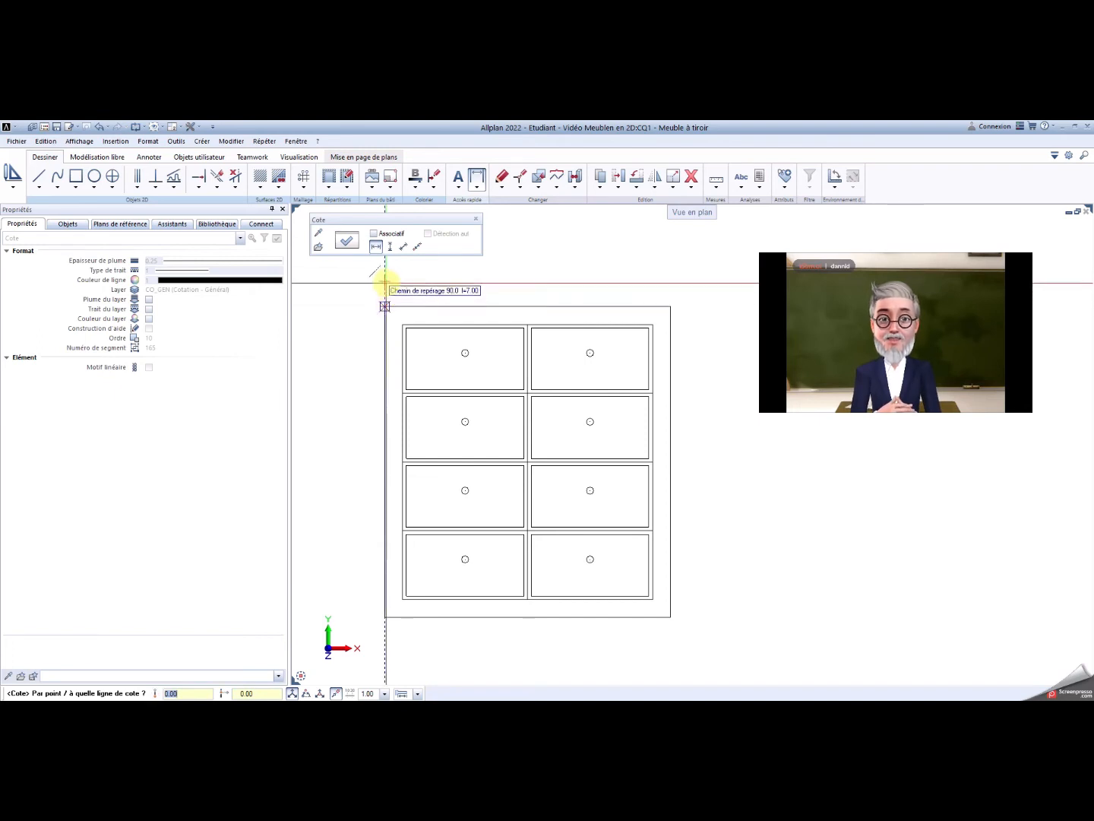
left_click(386, 280)
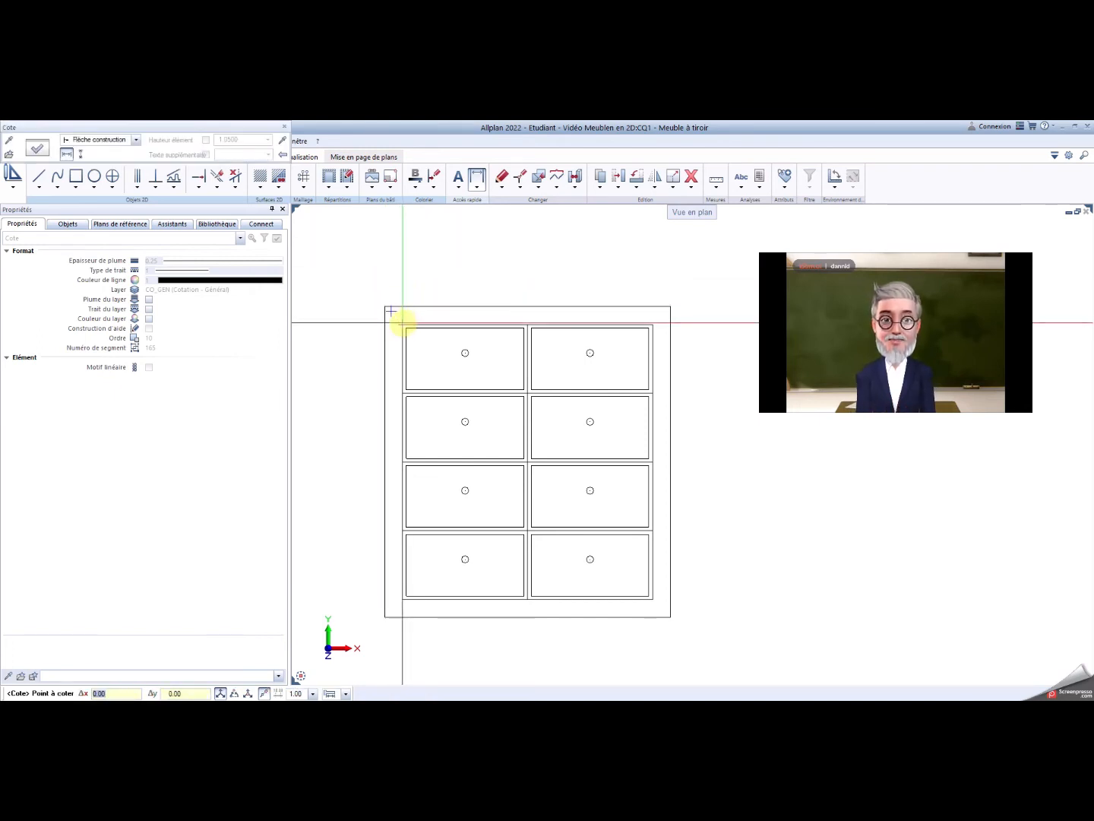
left_click(402, 322)
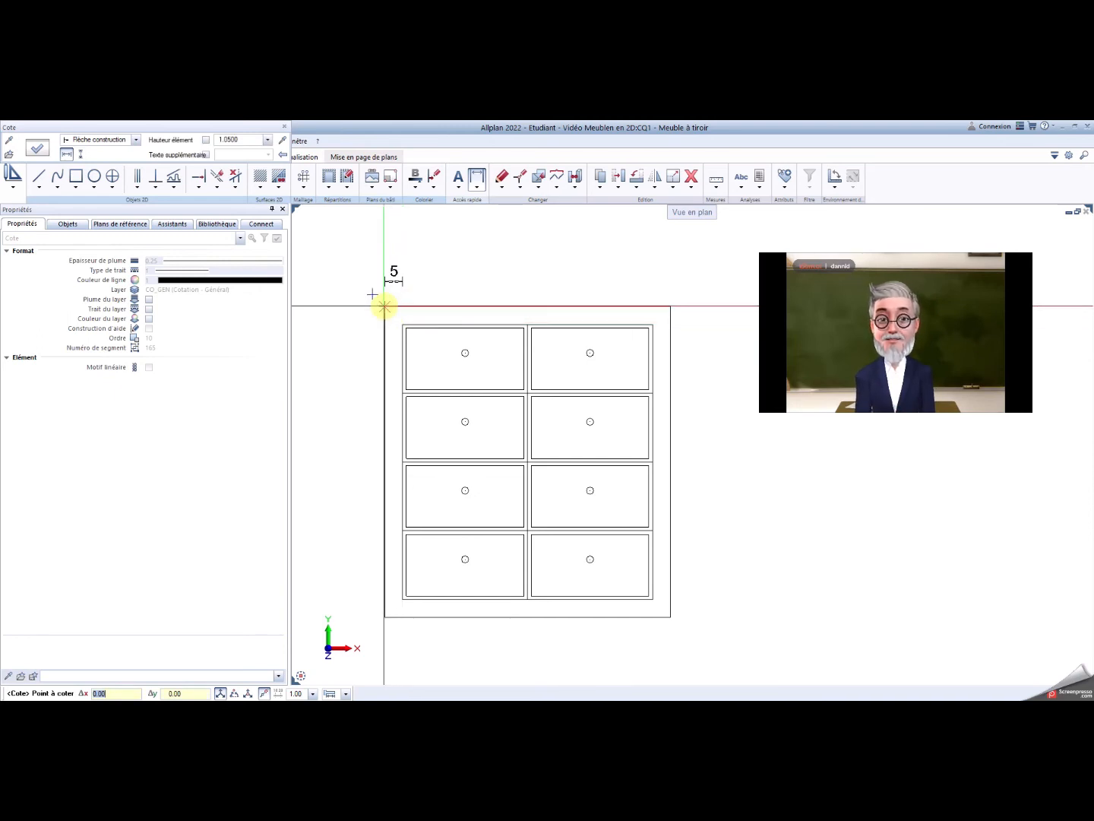
left_click(385, 307)
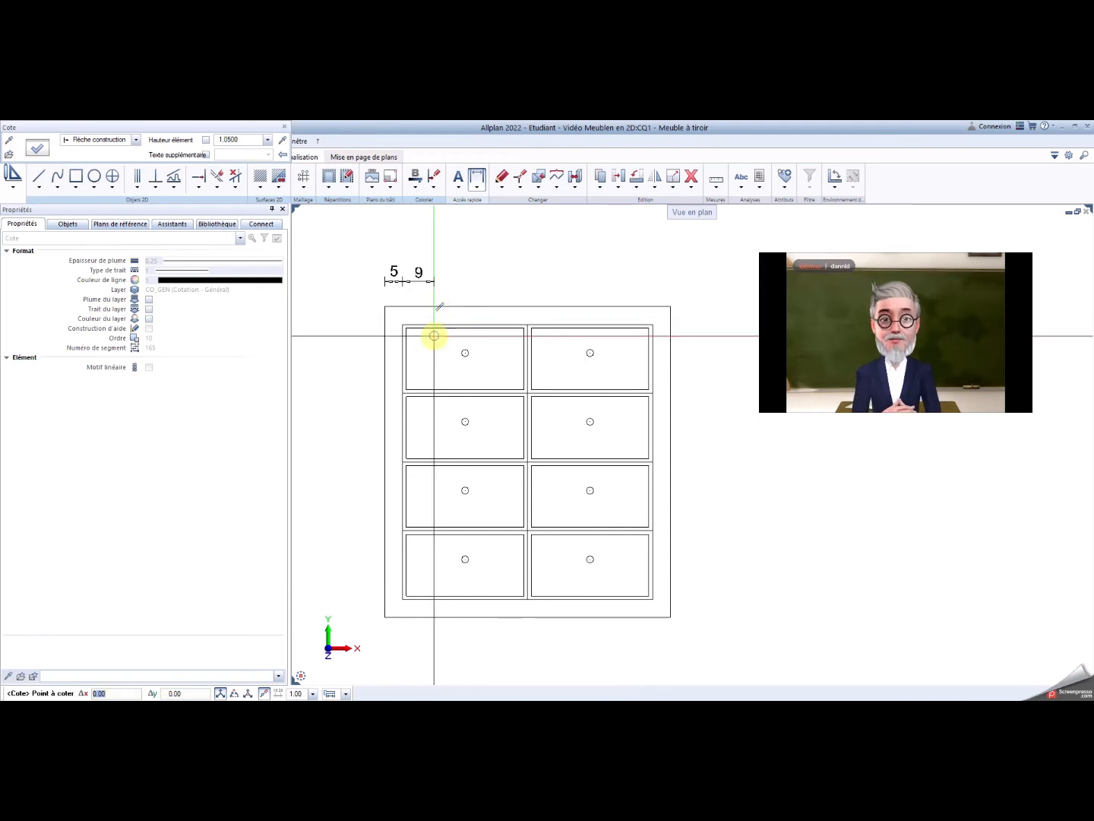
scroll(430, 334, "up", 1)
left_click(402, 326)
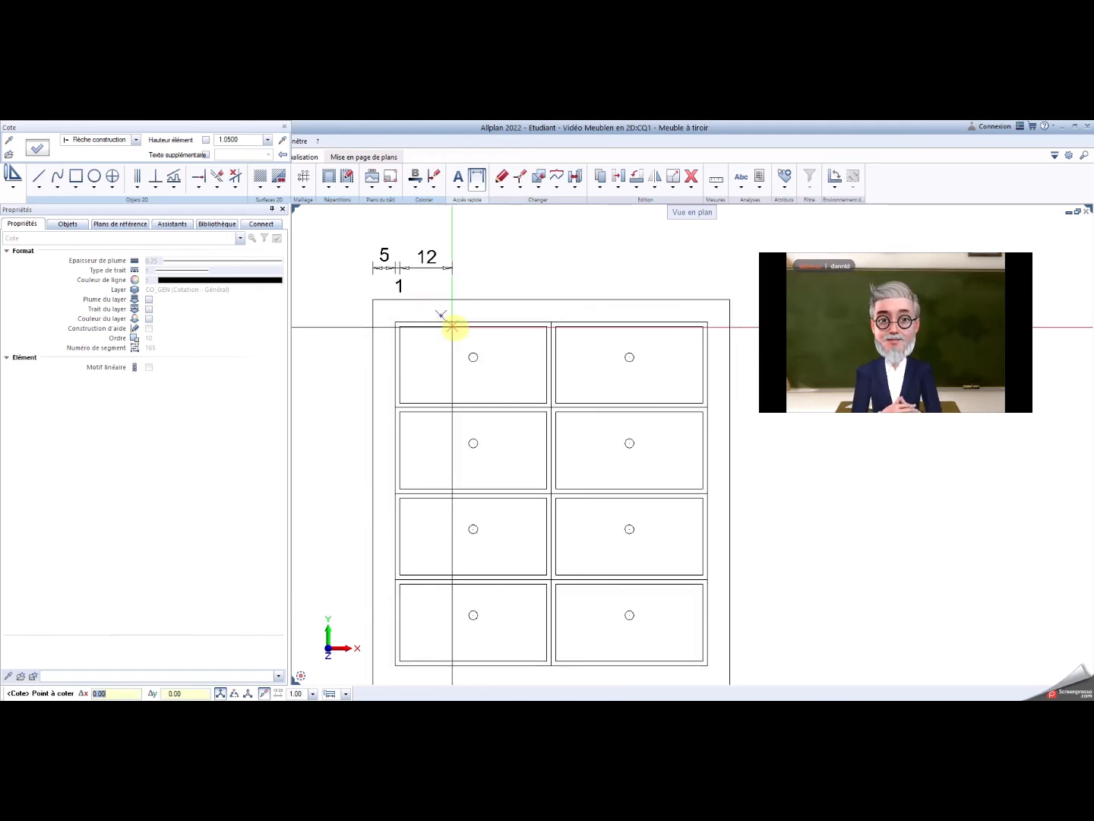
left_click(545, 327)
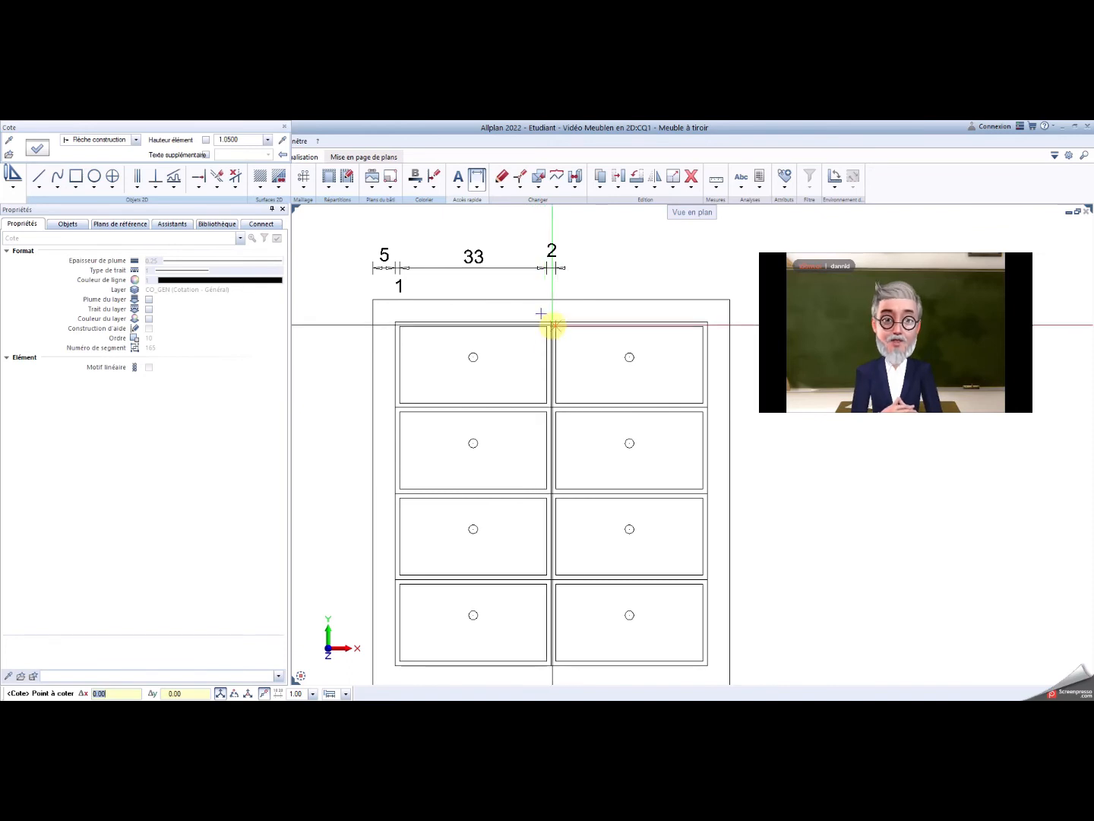
left_click(551, 326)
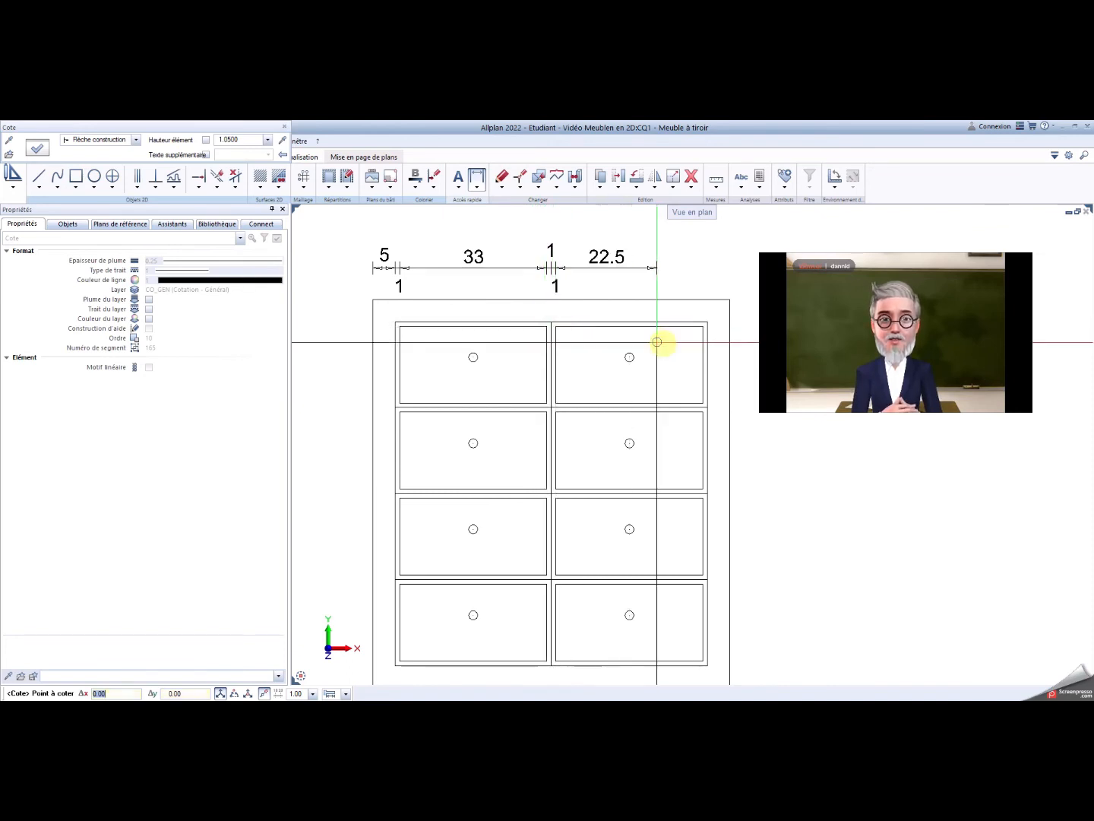
left_click(703, 327)
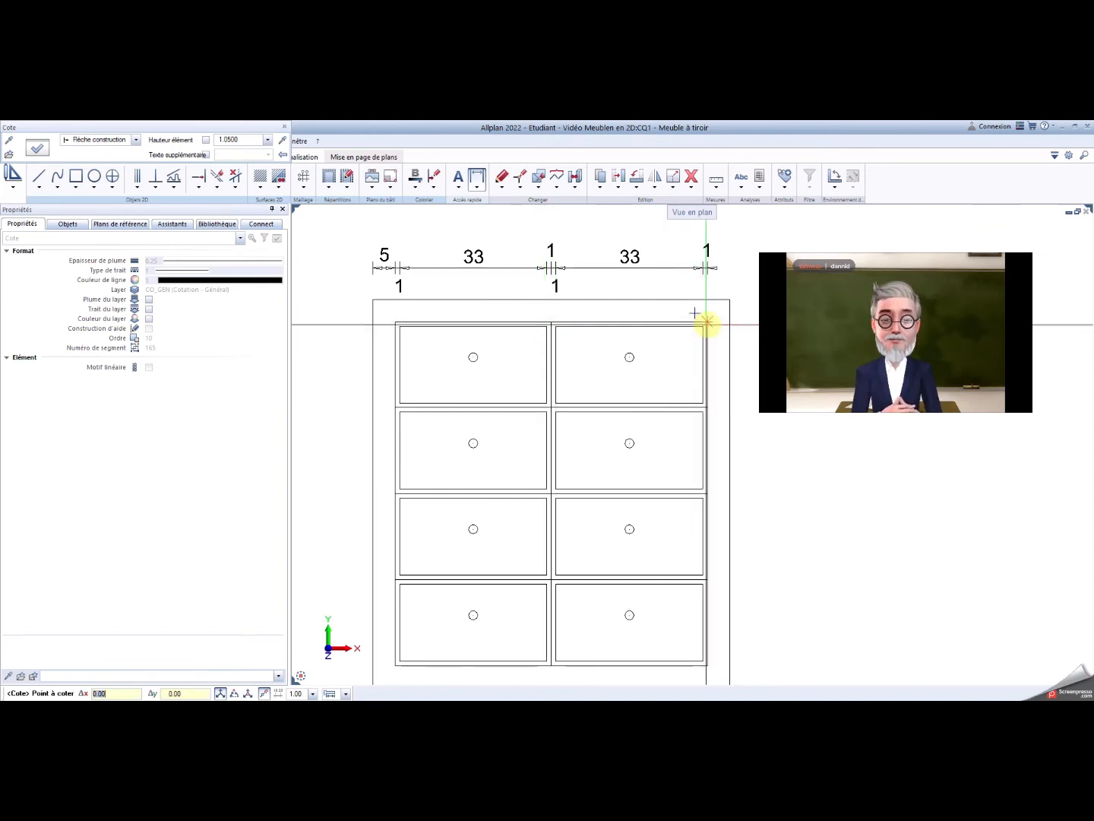
left_click(707, 322)
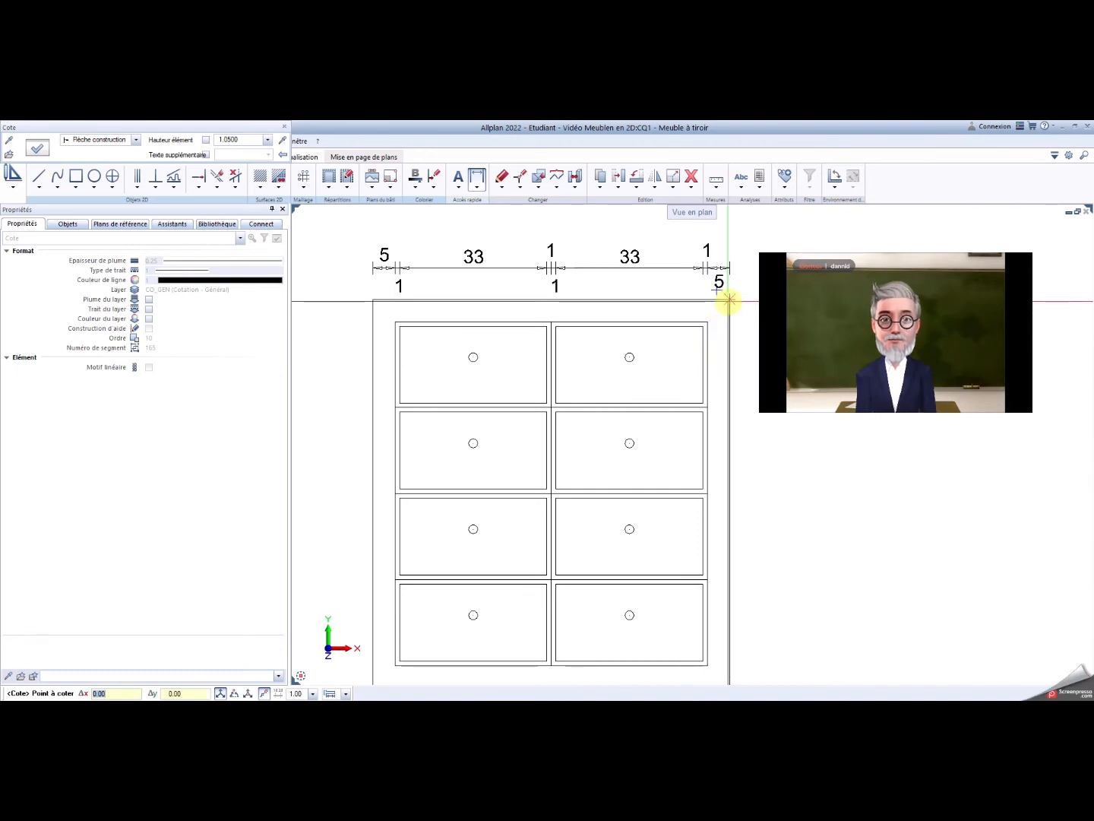
left_click(729, 300)
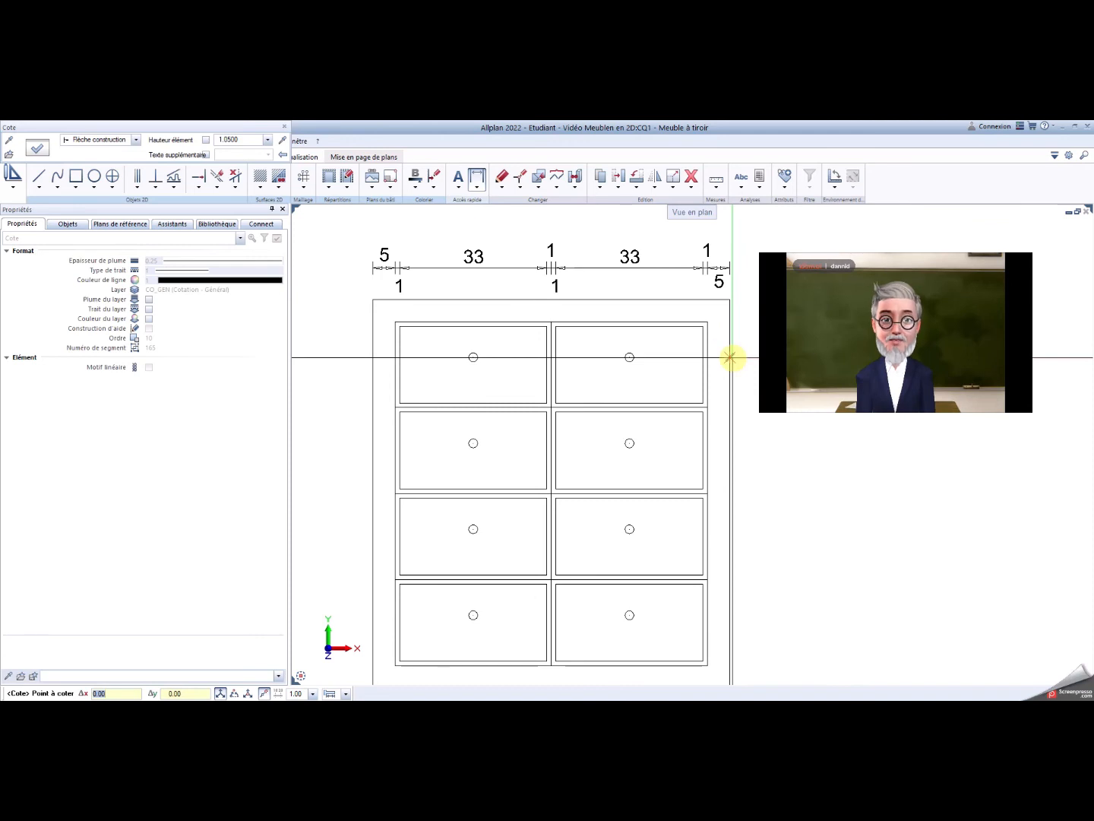
key("Escape")
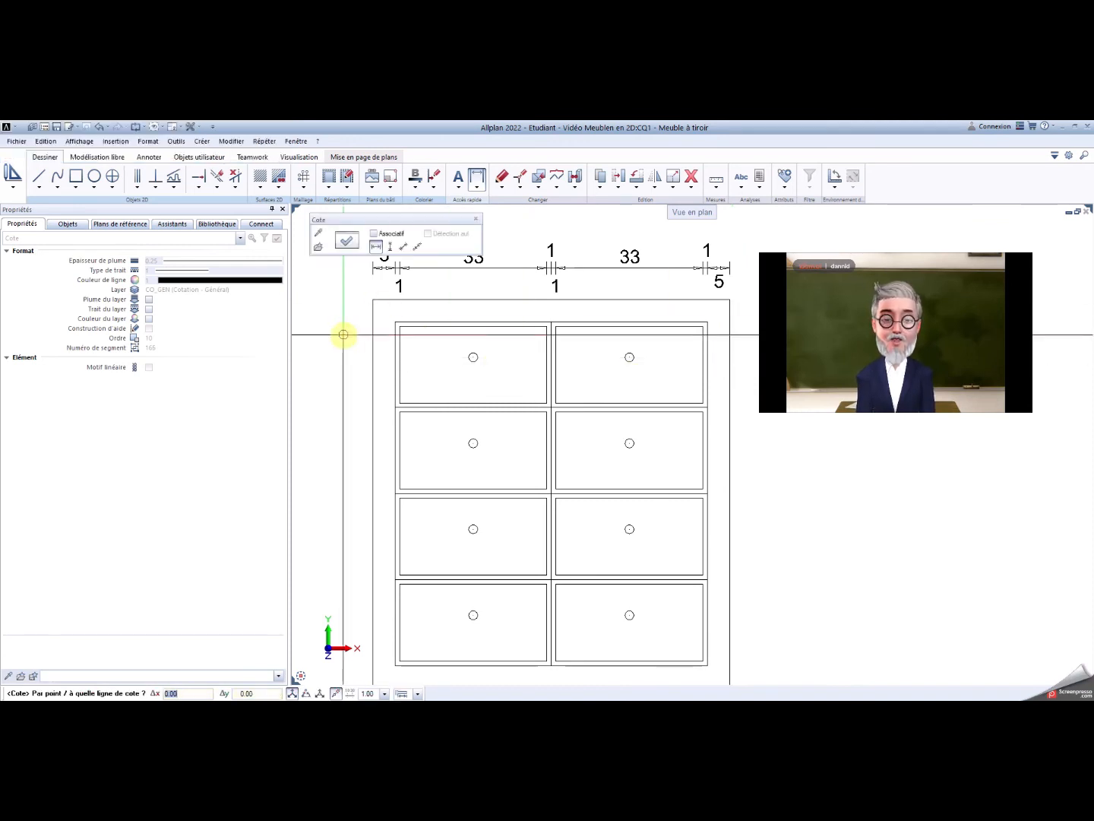
Add a horizontal dimension of the cabinet's overall width above the existing dimension chain.
middle_click_drag(371, 317, 342, 427)
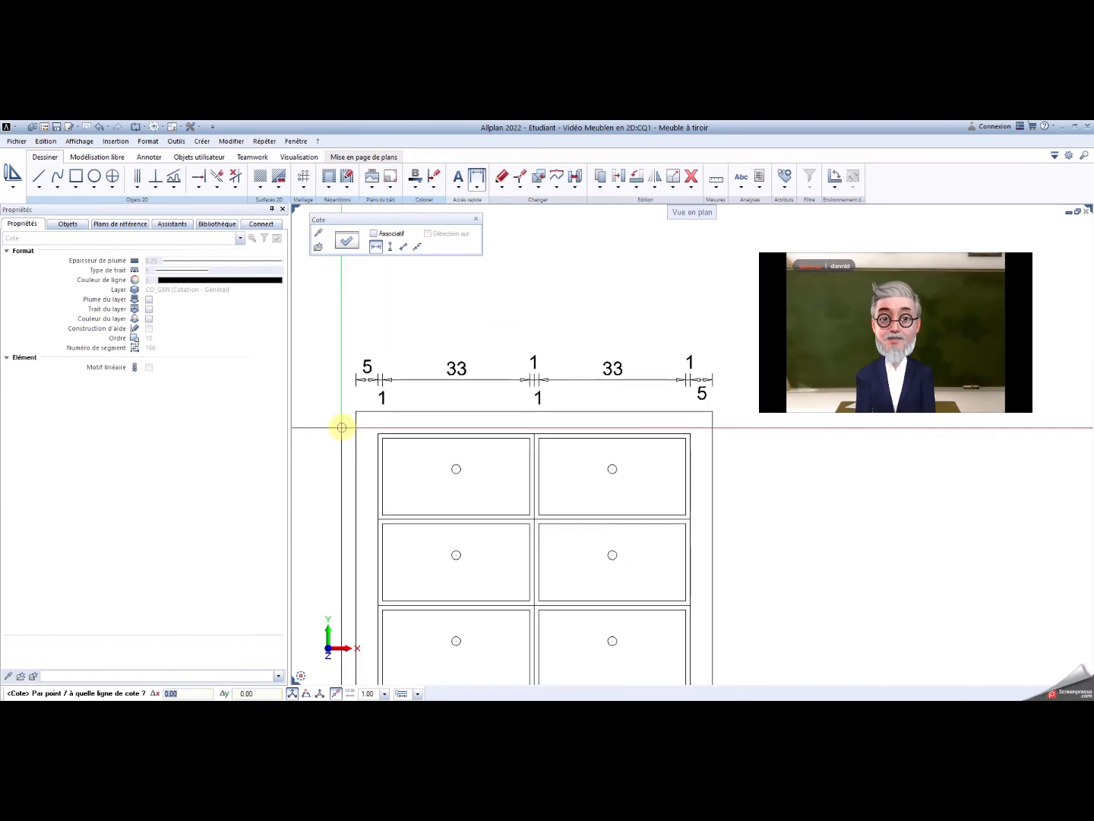
mouse_move(356, 411)
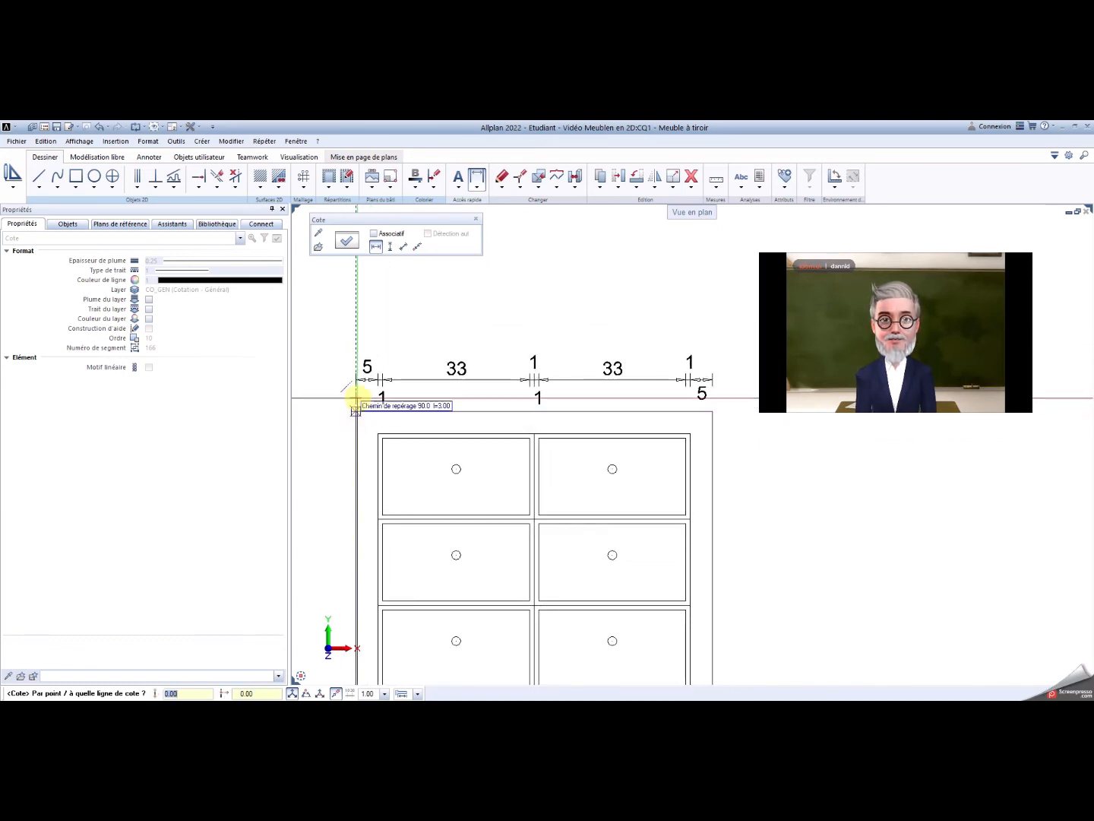
left_click(355, 345)
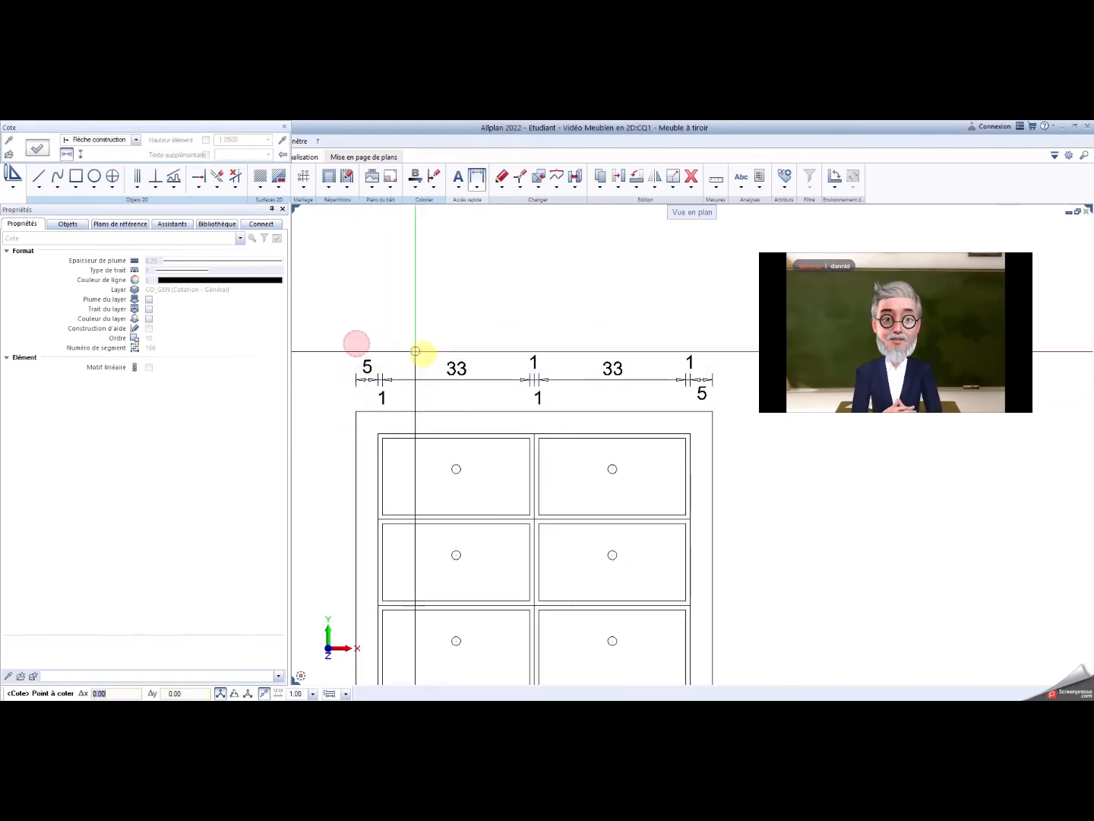
left_click(711, 413)
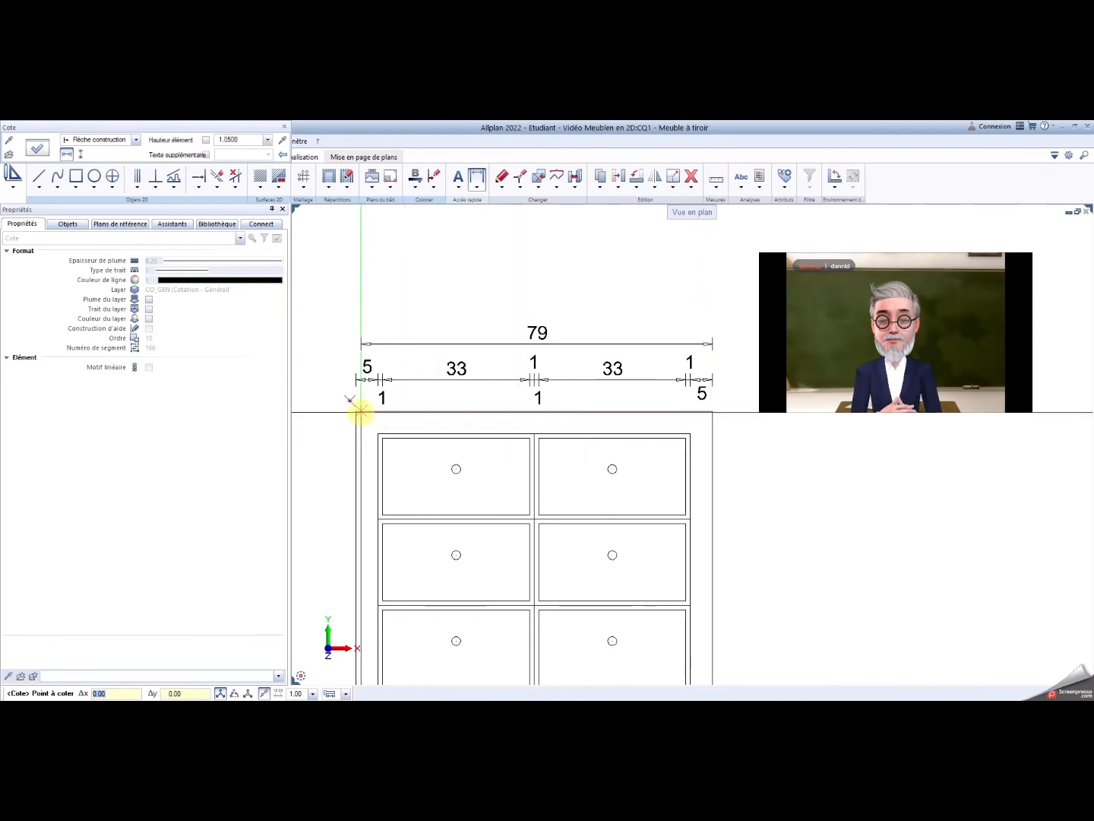
left_click(356, 411)
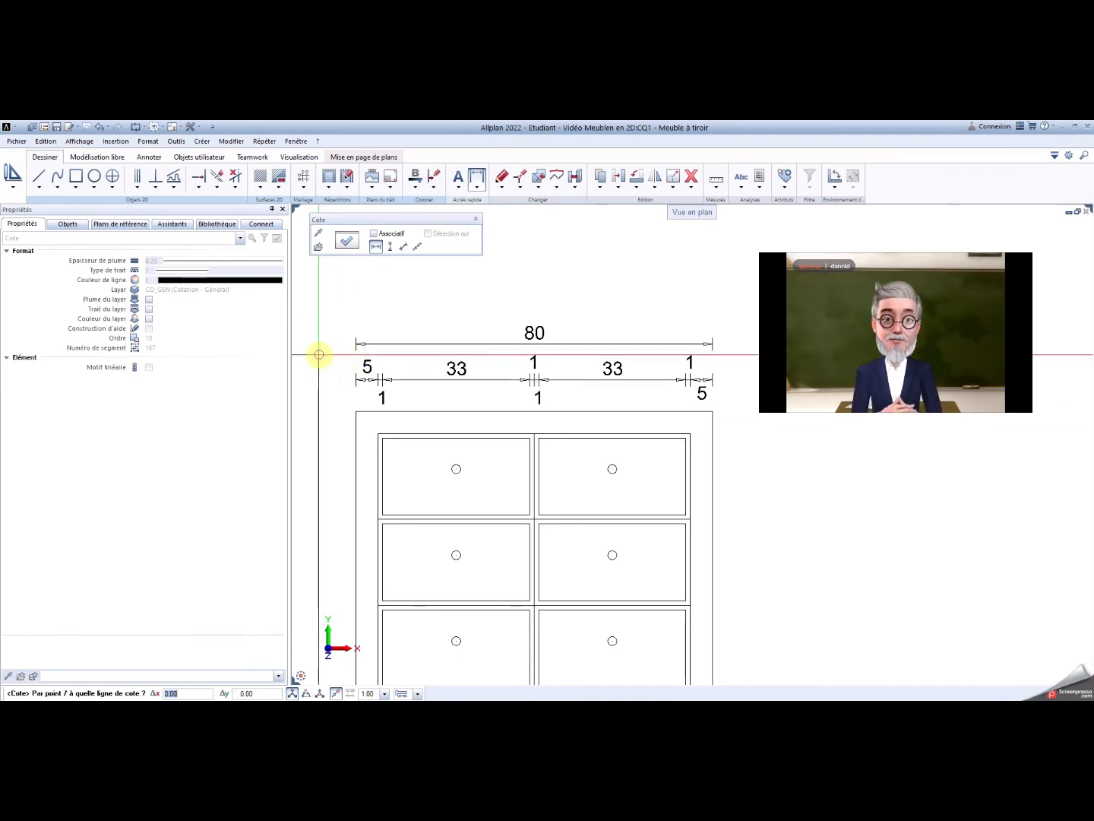
Start a vertical dimension chain about 6 cm left of the cabinet, covering the bottom panel, lower gap and lowest drawer front.
scroll(411, 448, "down", 2)
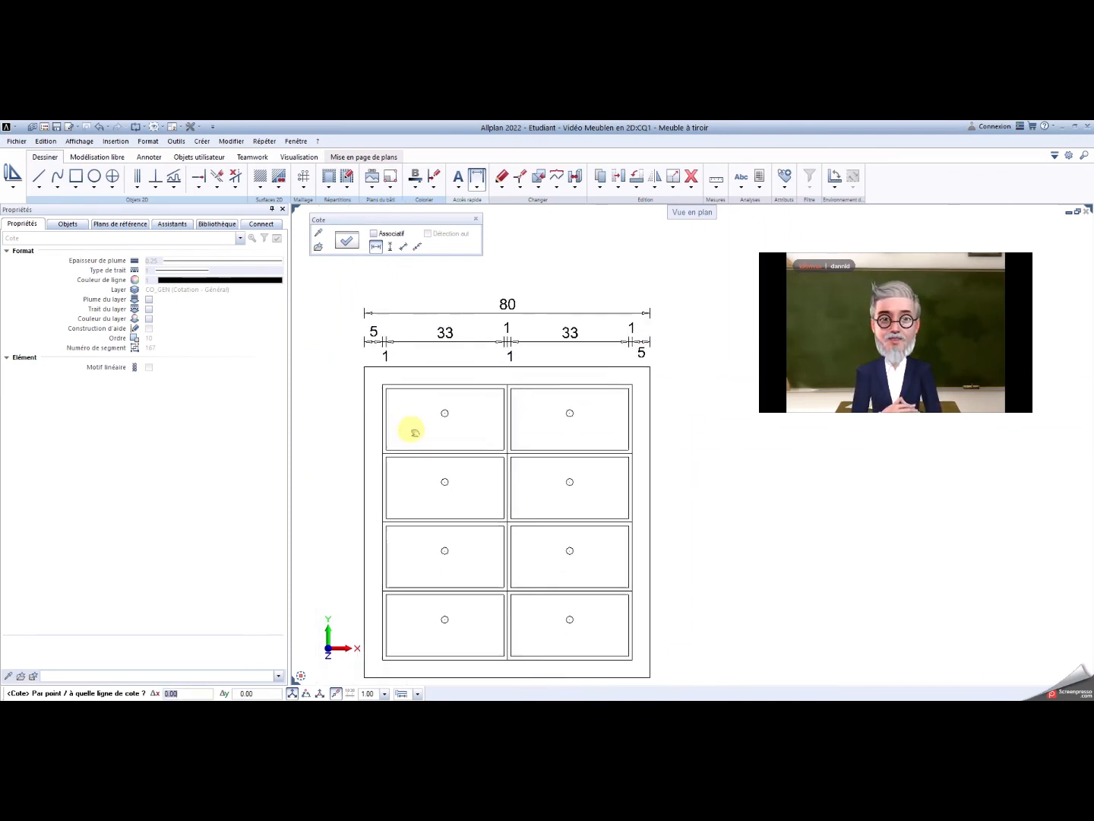
middle_click_drag(415, 433, 488, 407)
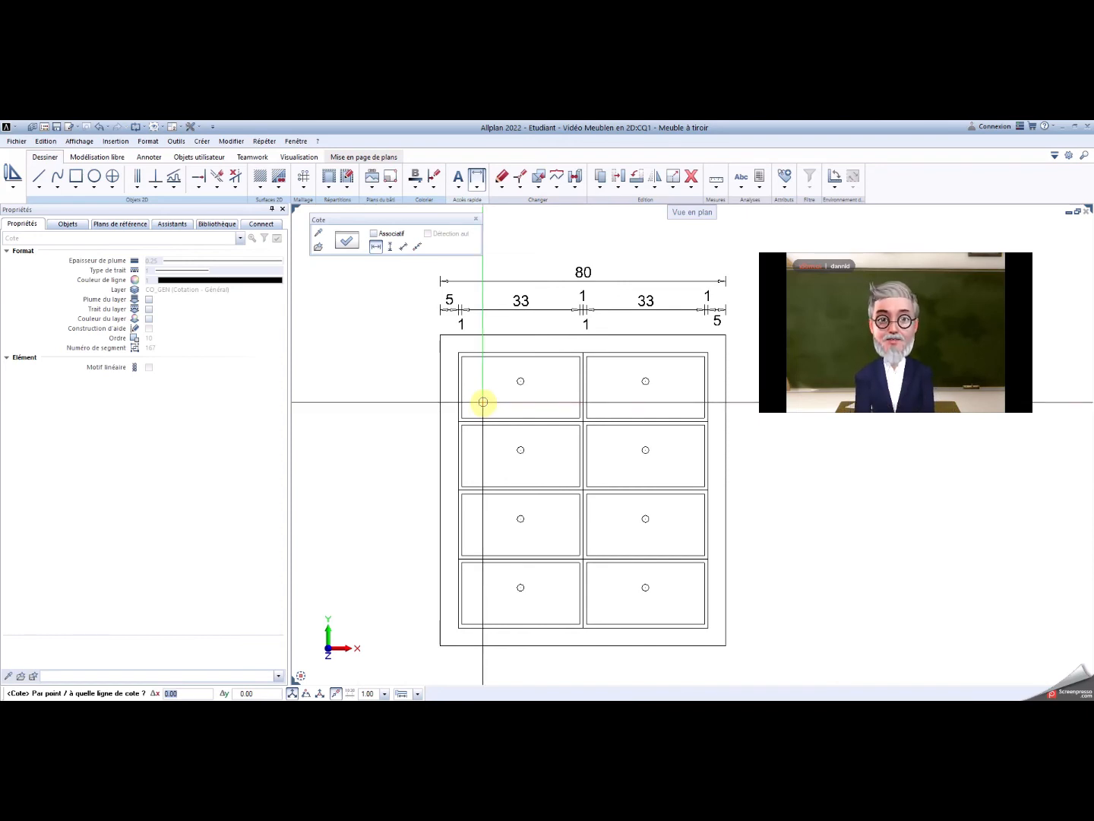
left_click(390, 247)
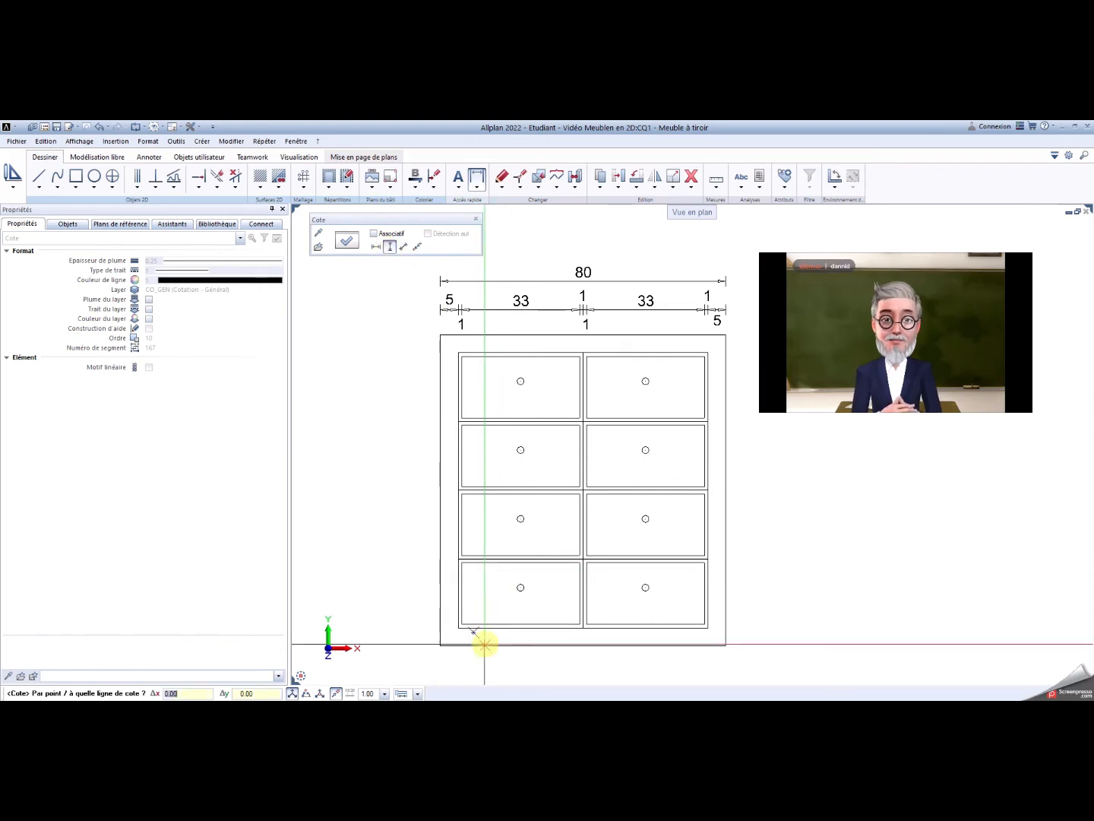
scroll(478, 646, "up", 2)
middle_click_drag(440, 647, 508, 660)
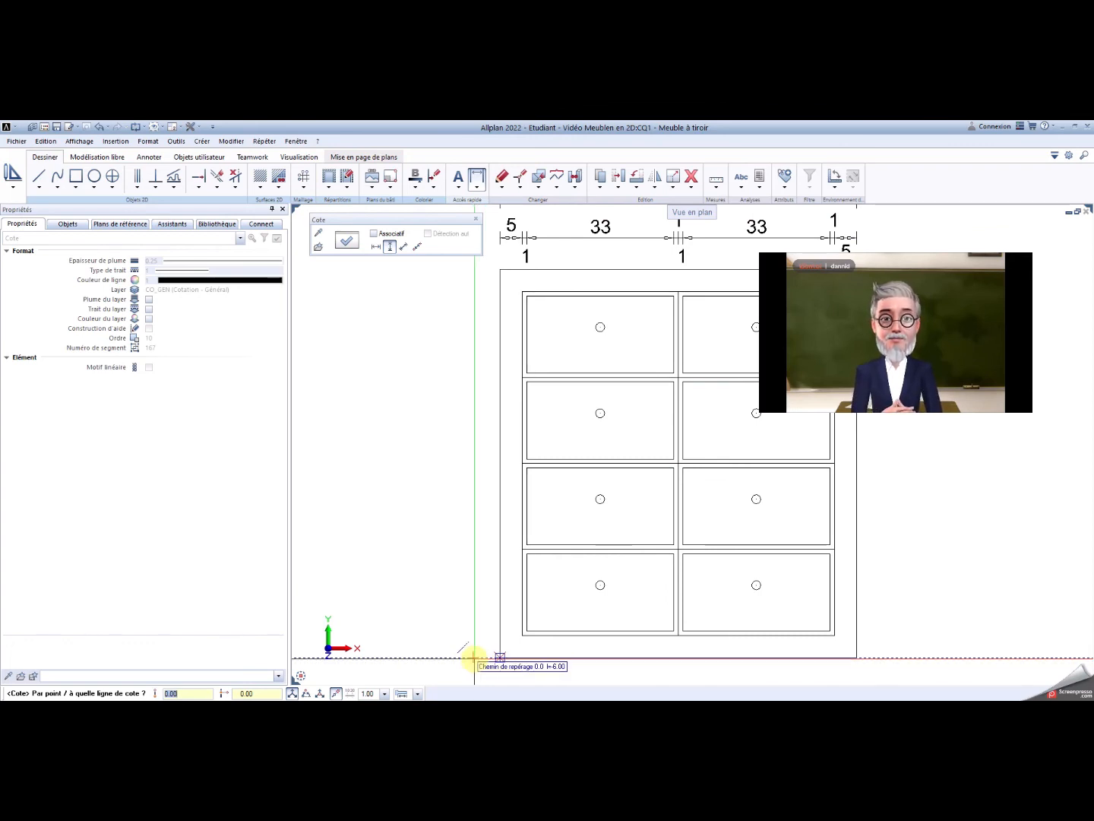
left_click(473, 655)
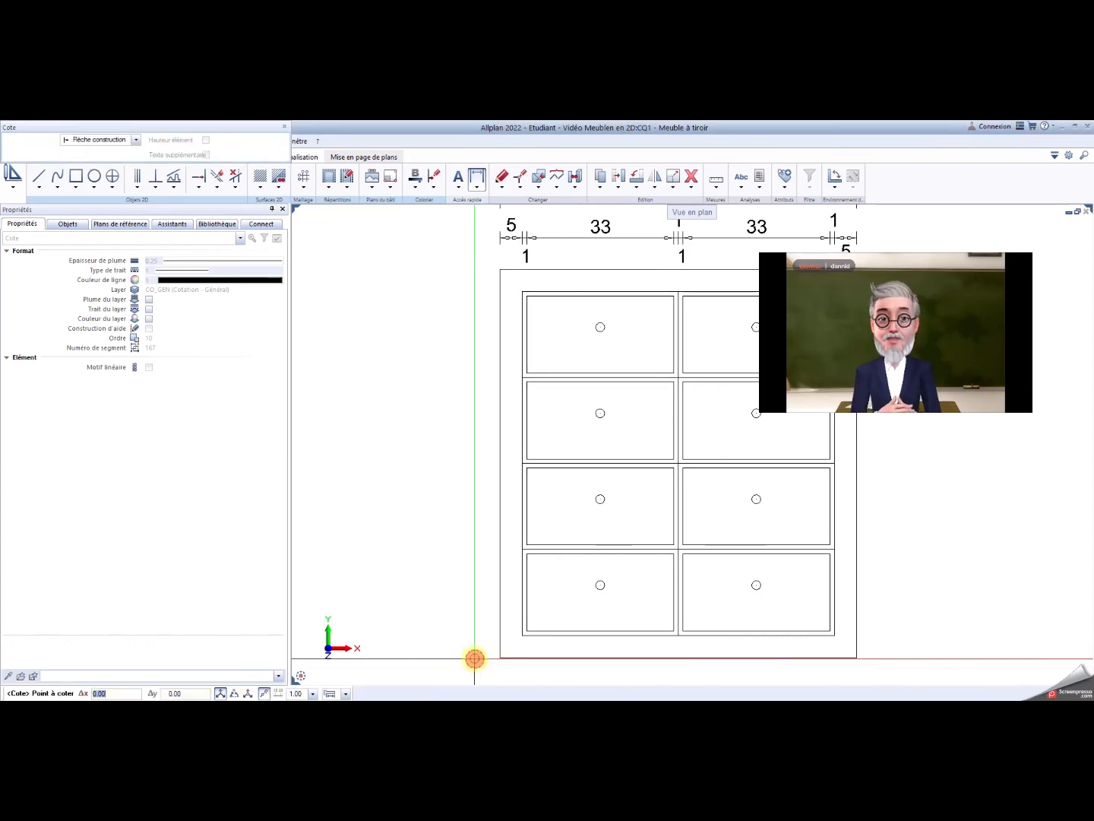
left_click(520, 634)
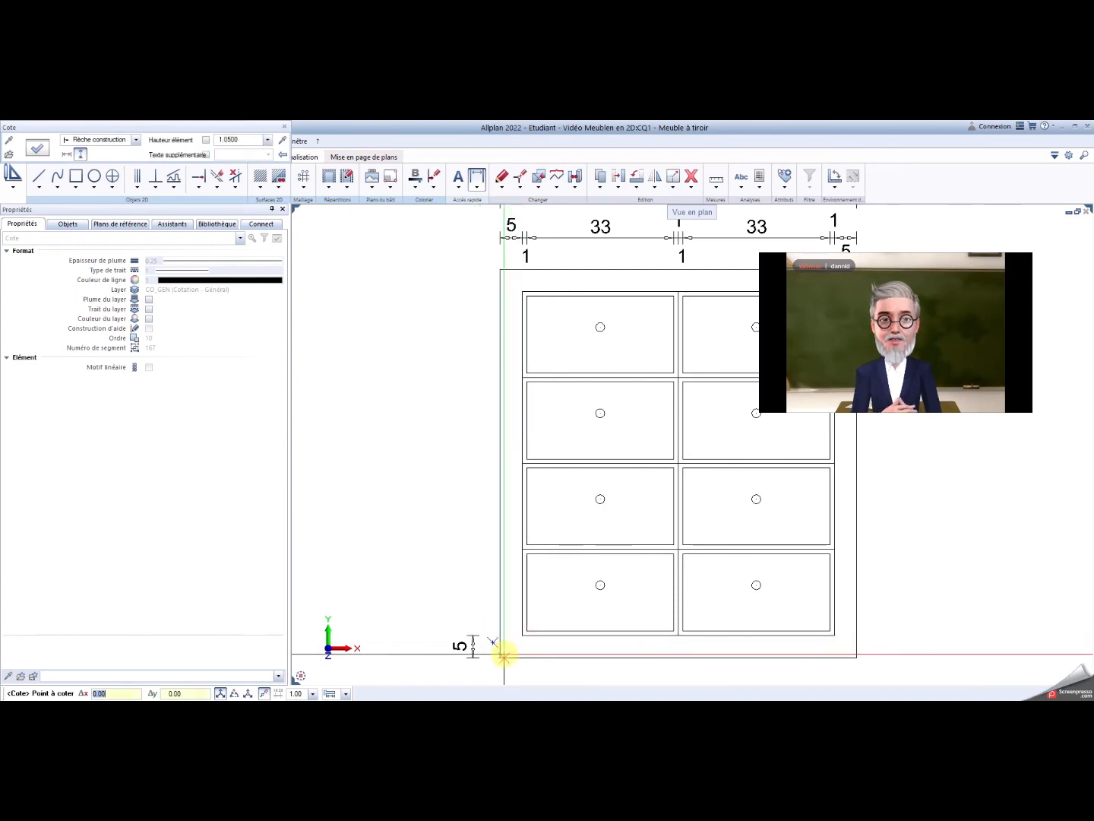
left_click(500, 655)
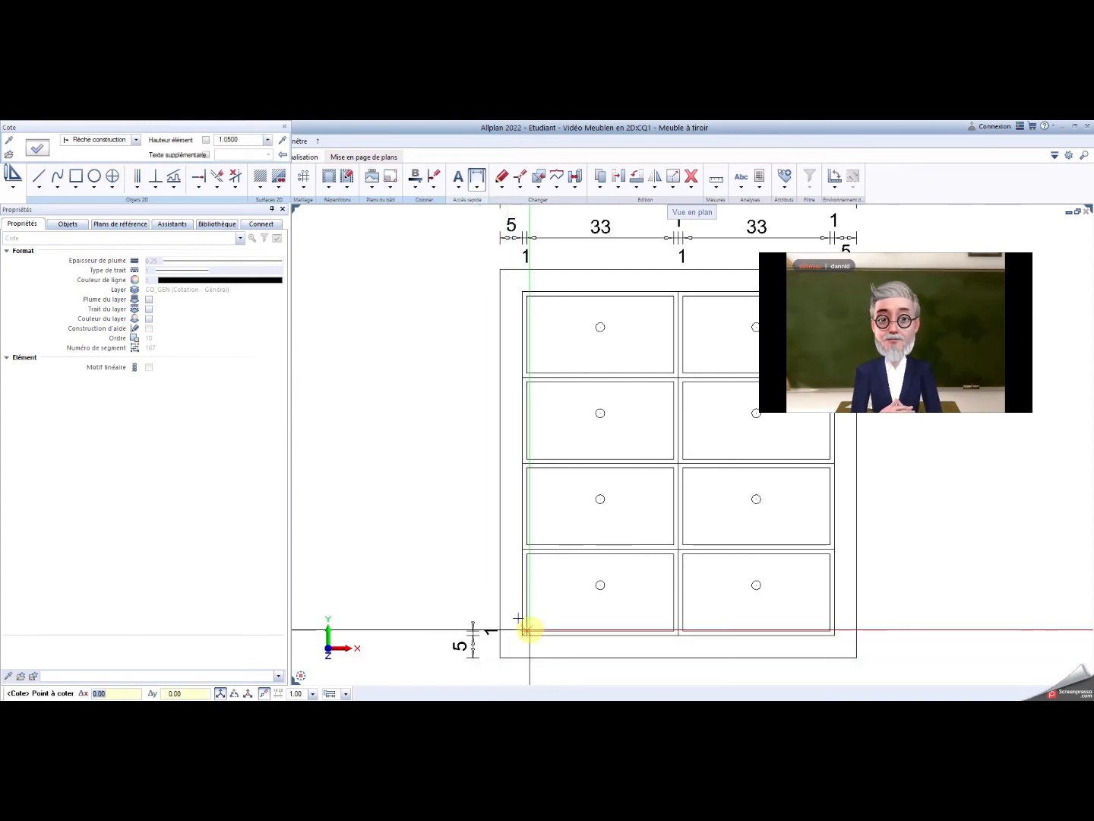
left_click(529, 630)
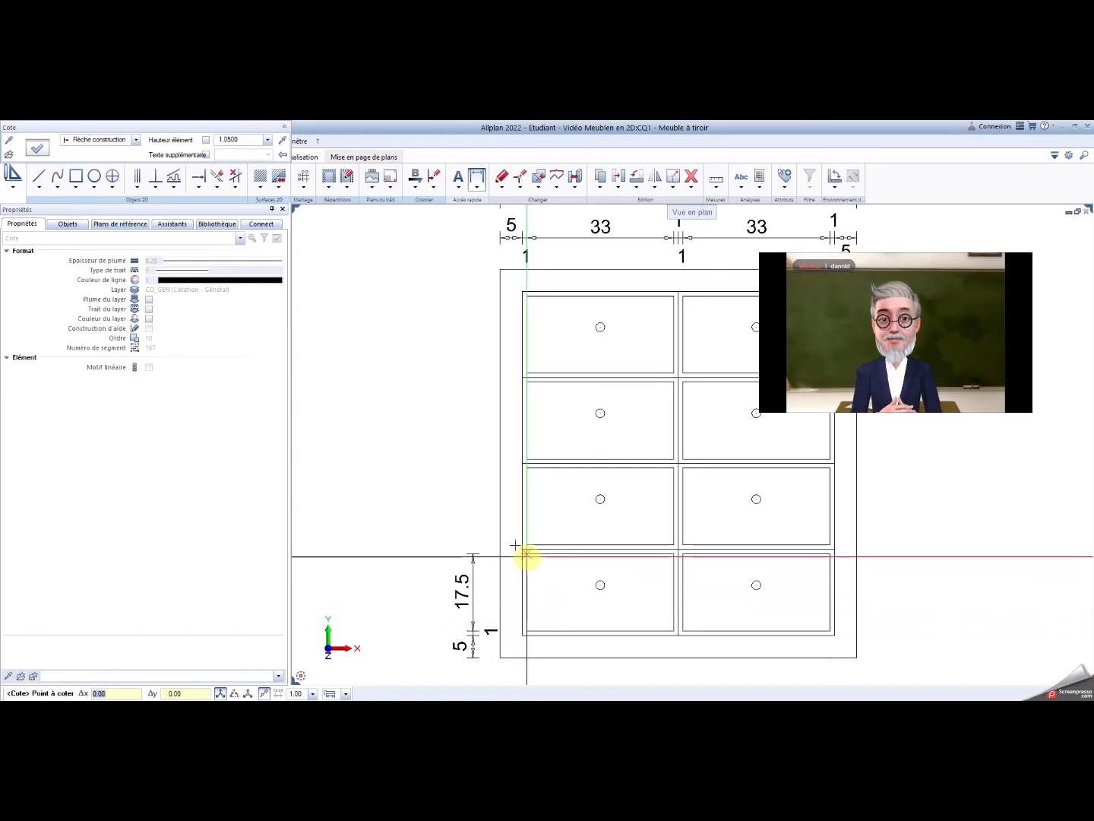
scroll(523, 558, "up", 2)
left_click(525, 557)
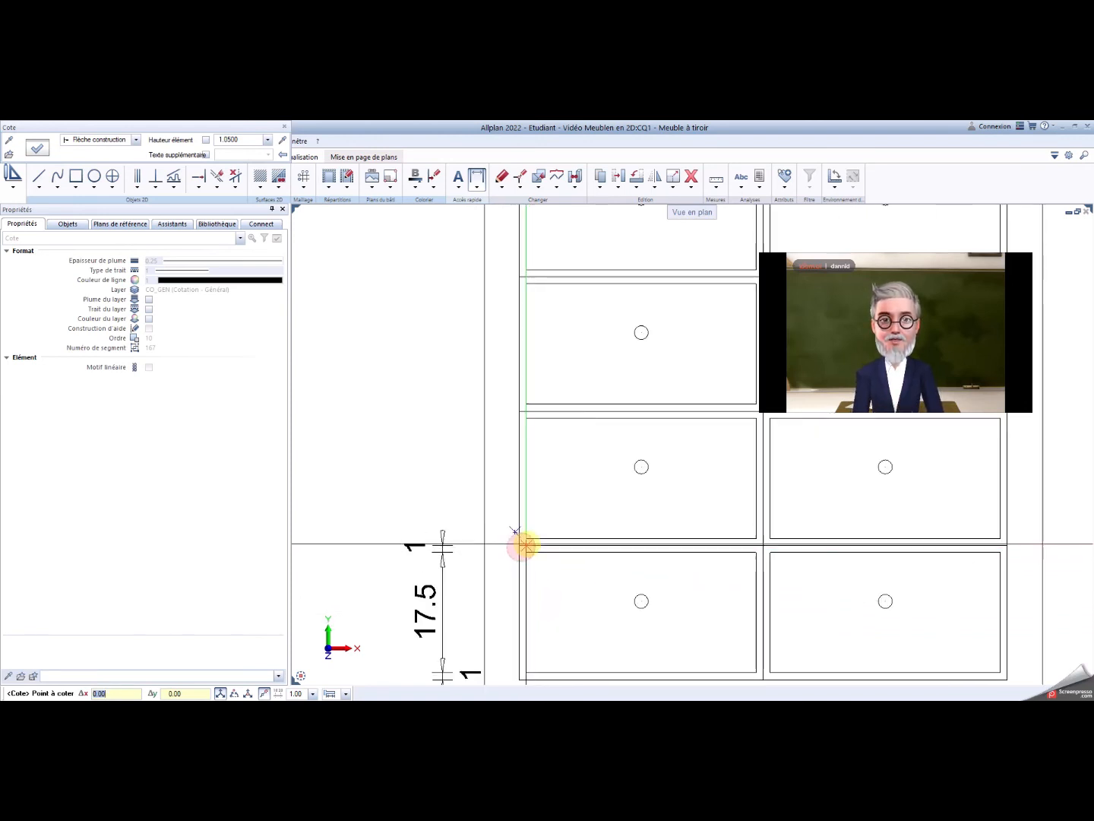
Continue the vertical dimension chain through the upper three drawer fronts, the gaps between them and the top panel.
left_click(526, 540)
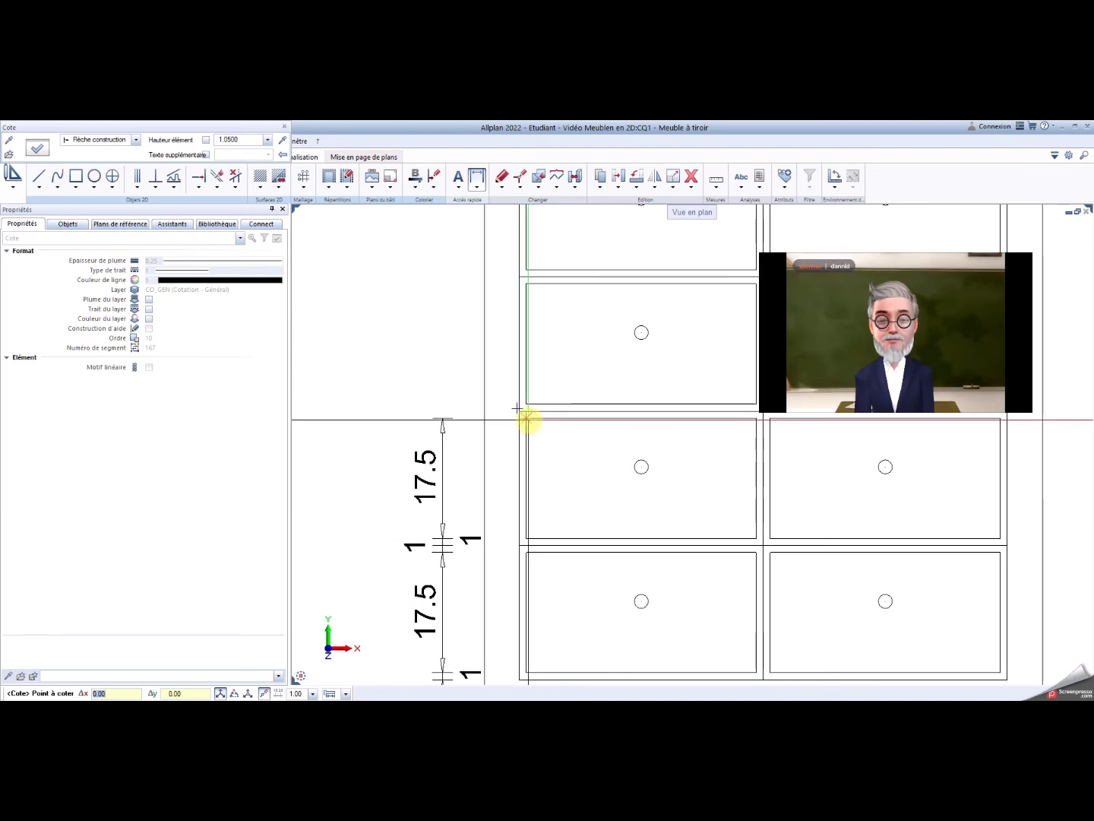
left_click(522, 412)
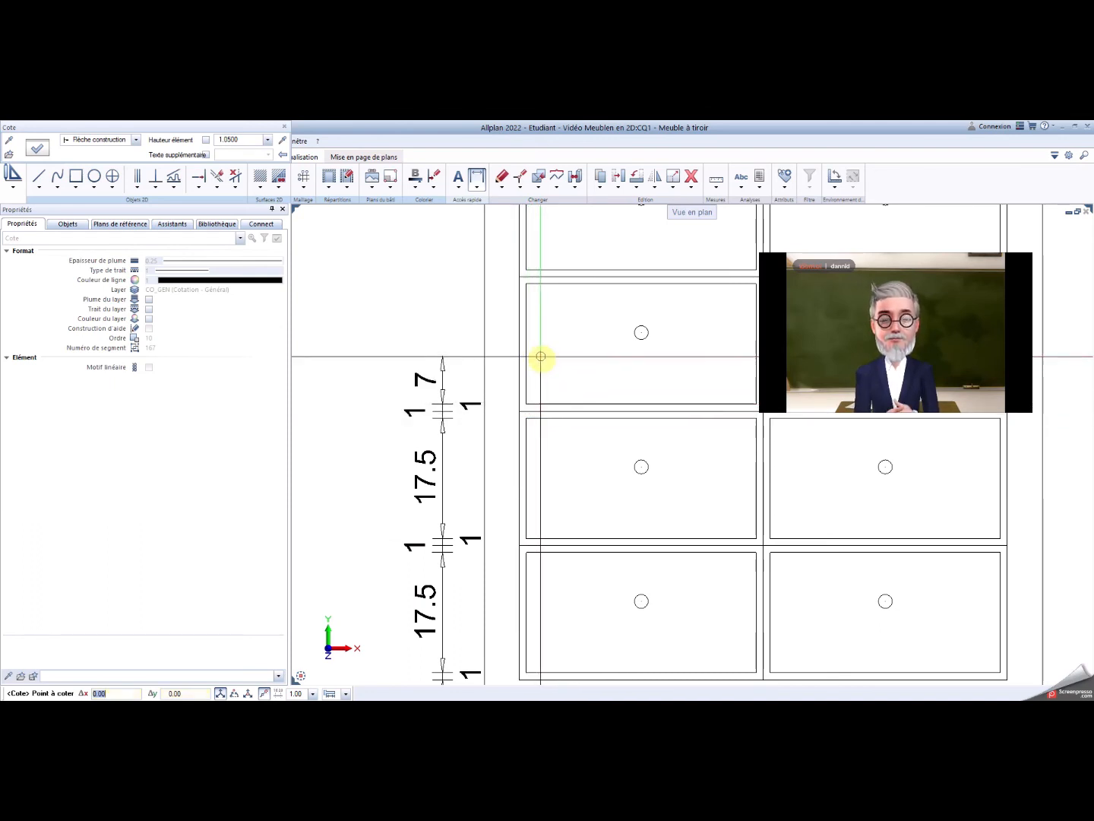
middle_click_drag(542, 357, 561, 531)
left_click(543, 452)
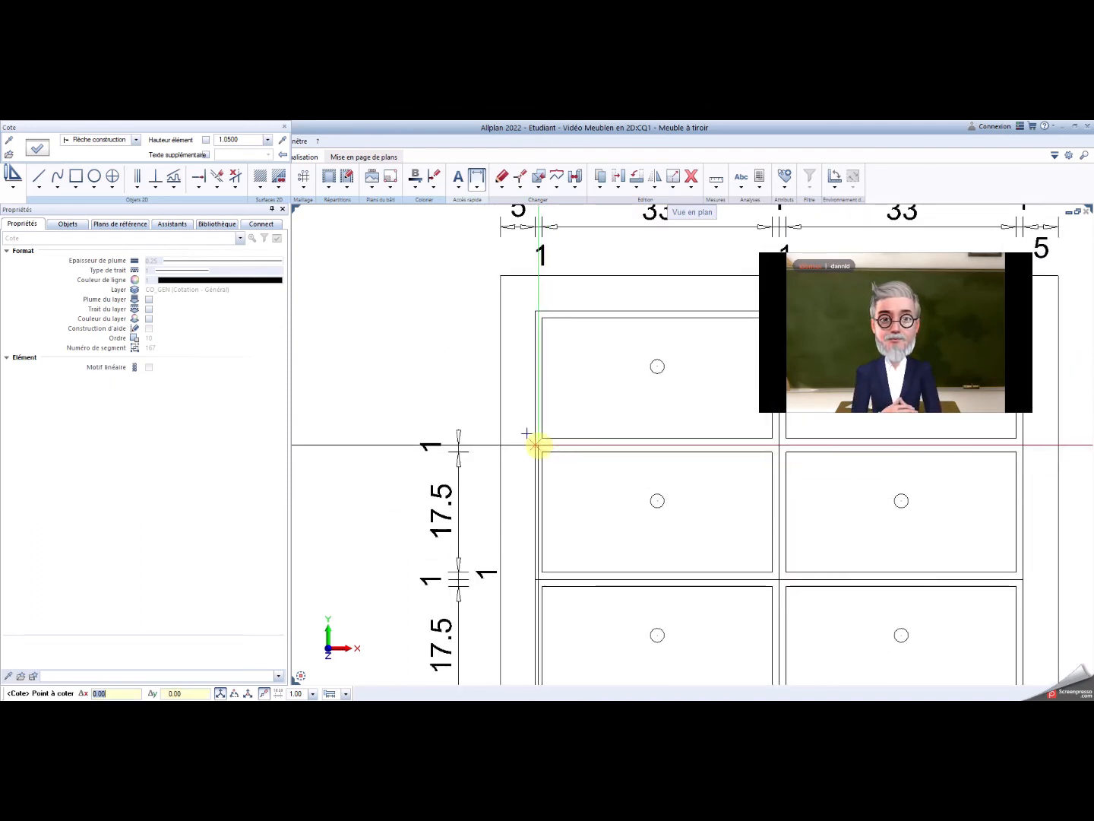
left_click(536, 445)
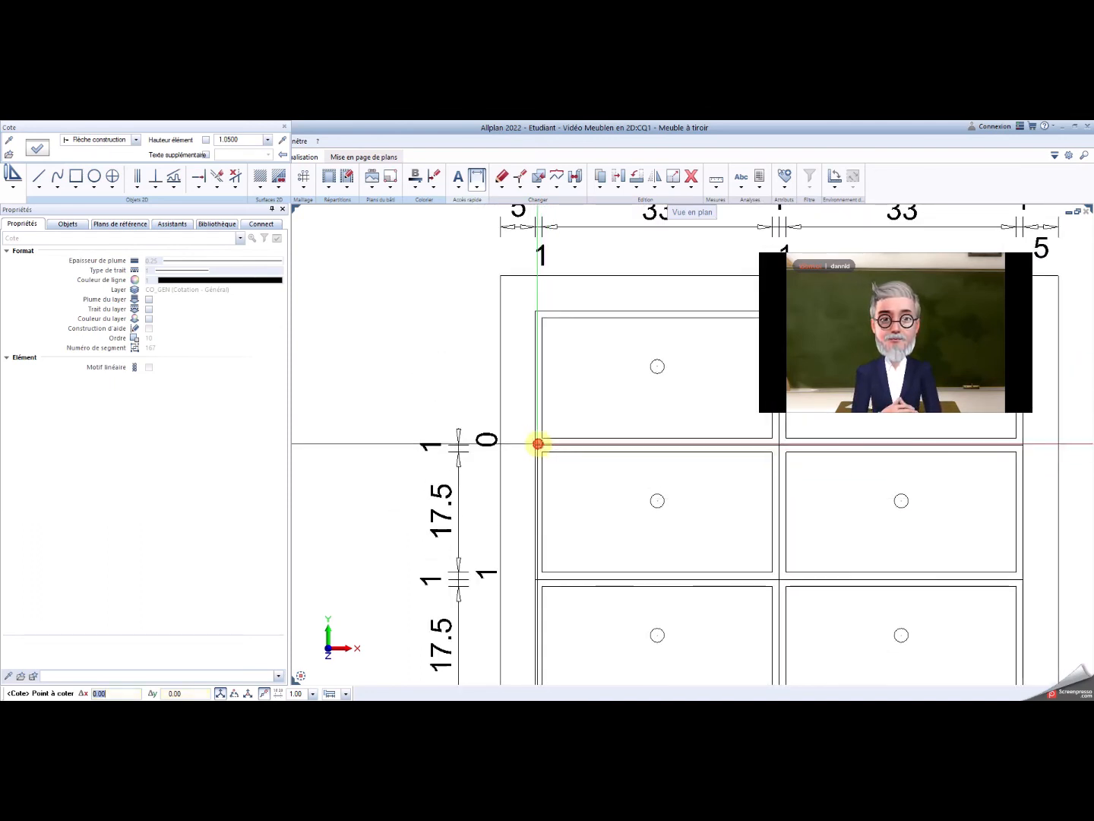
left_click(544, 317)
left_click(536, 310)
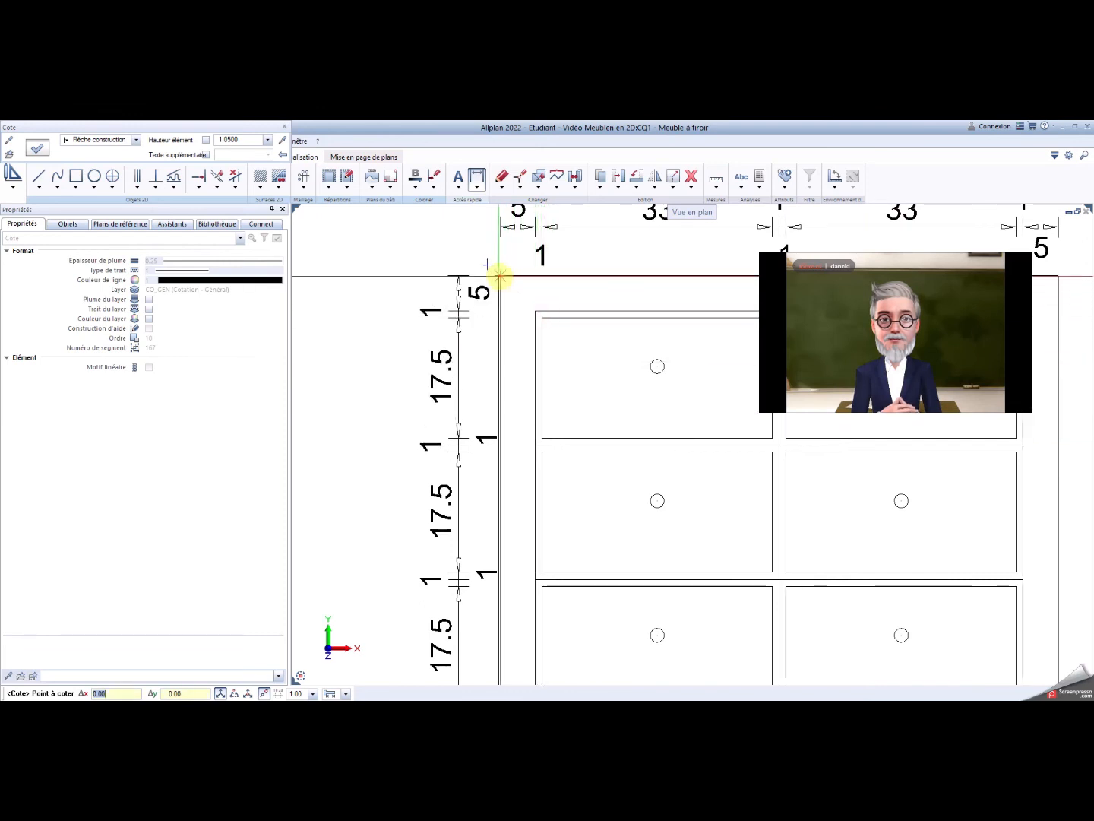
left_click(500, 276)
key("Escape")
Add a vertical dimension of the cabinet's overall height to the left of the existing vertical chain.
scroll(512, 386, "down", 4)
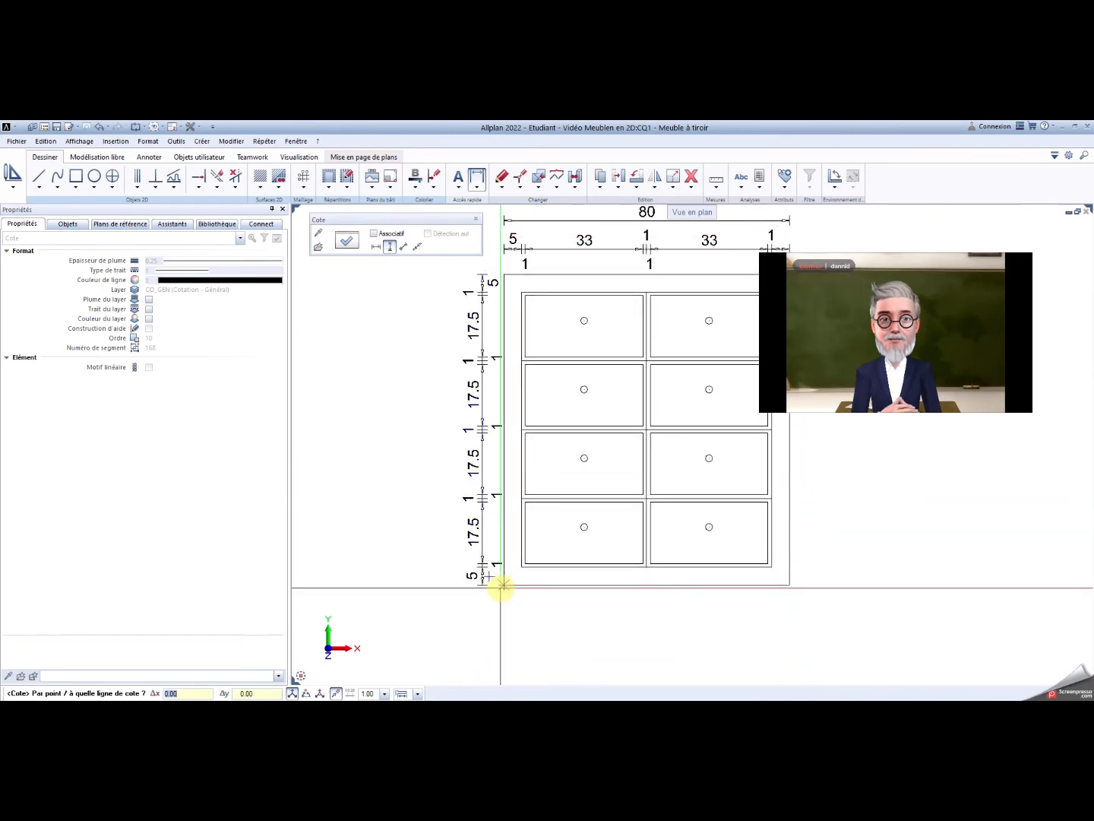
left_click(452, 586)
left_click(504, 585)
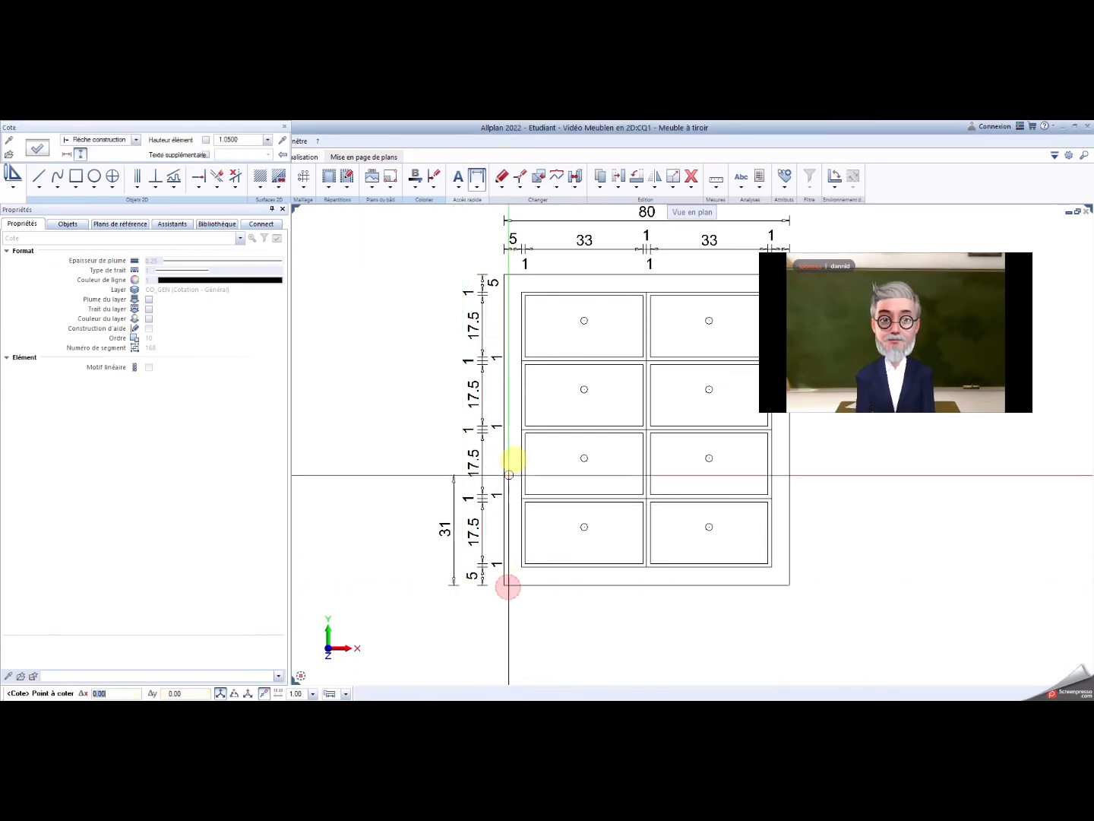
left_click(504, 272)
key("Escape")
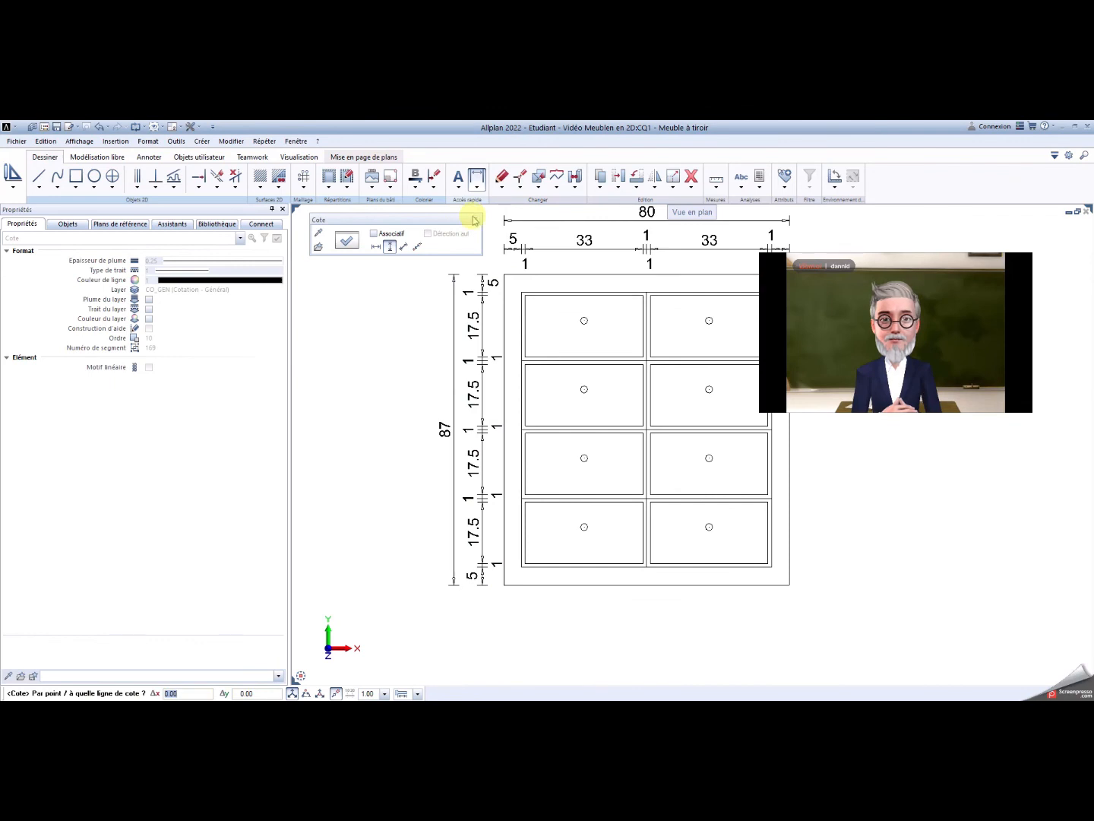
key("Escape")
Fill the cabinet's whole outer rectangle with colour 203, tracing the fill polygon through its four corners.
middle_click_drag(390, 439, 350, 481)
left_click_drag(885, 269, 919, 285)
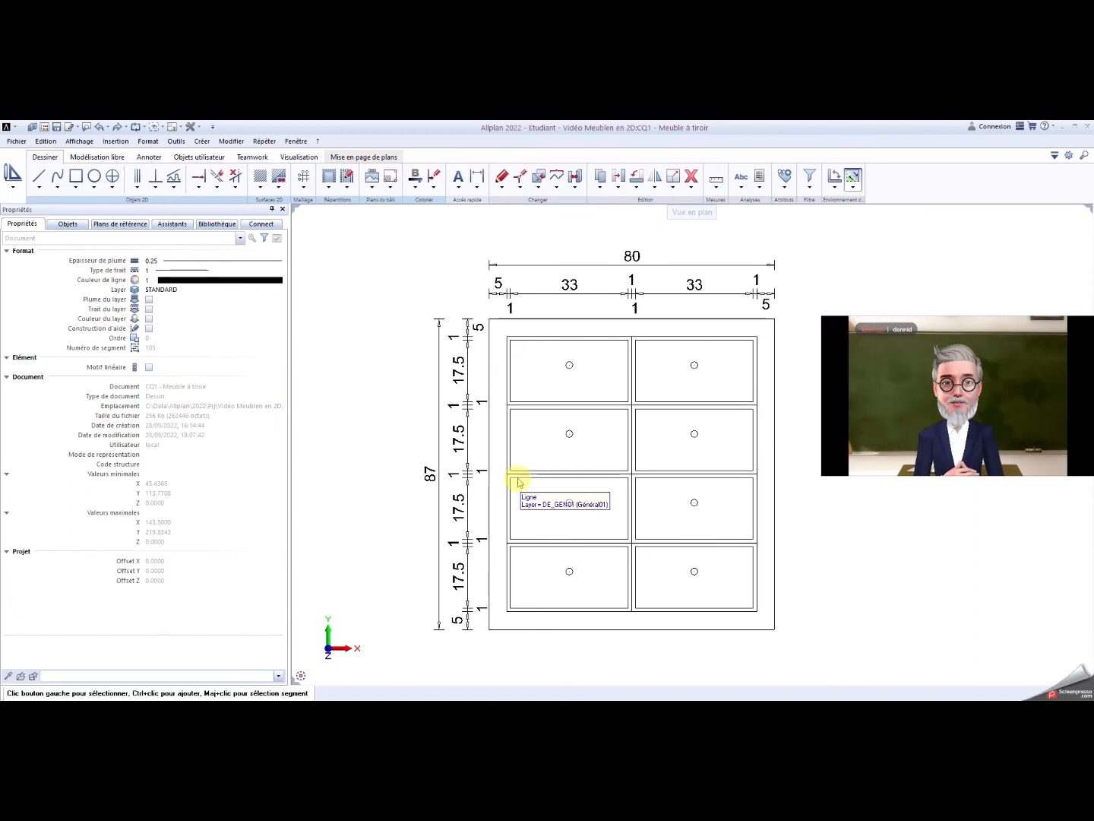
left_click(260, 186)
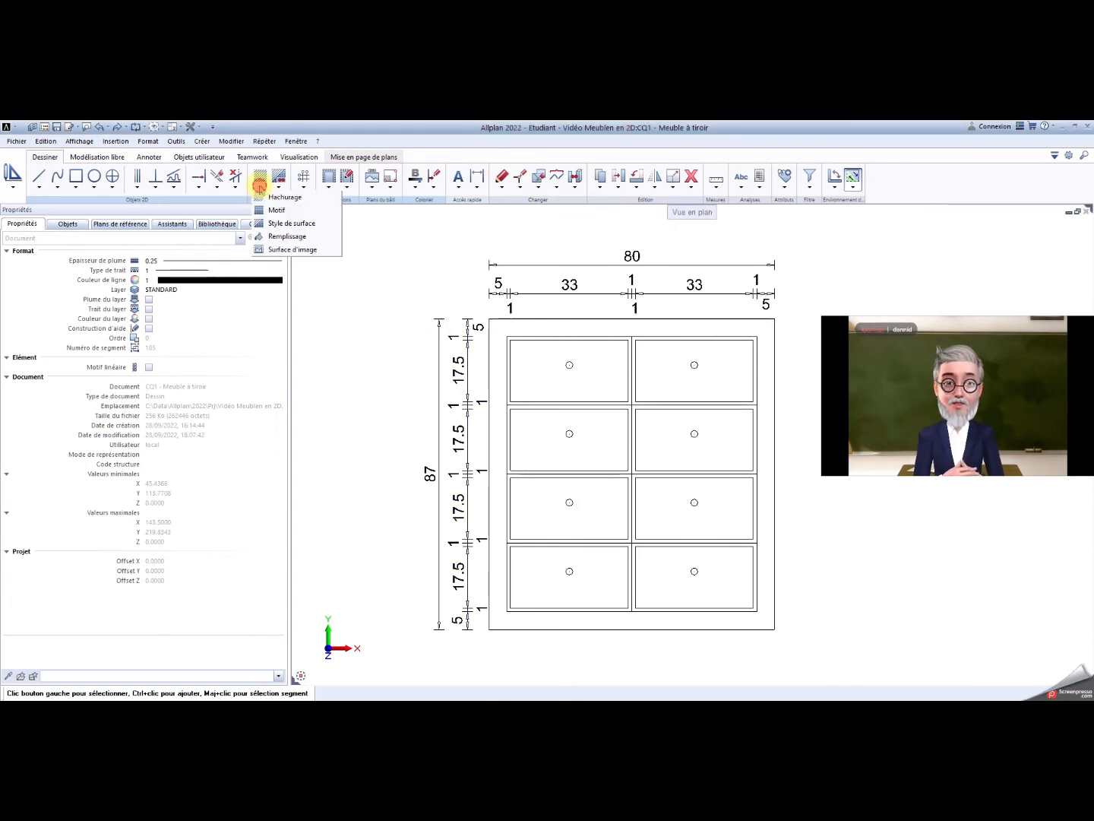
left_click(286, 236)
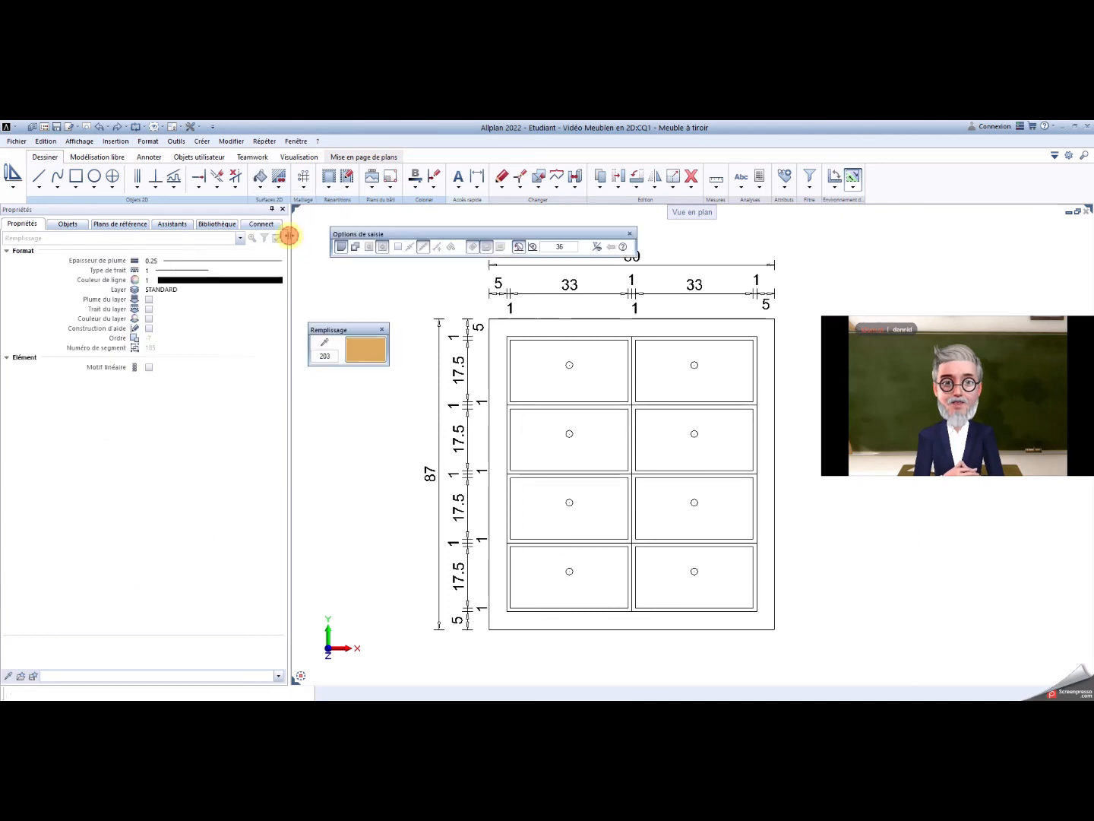
left_click(344, 354)
scroll(329, 596, "down", 2)
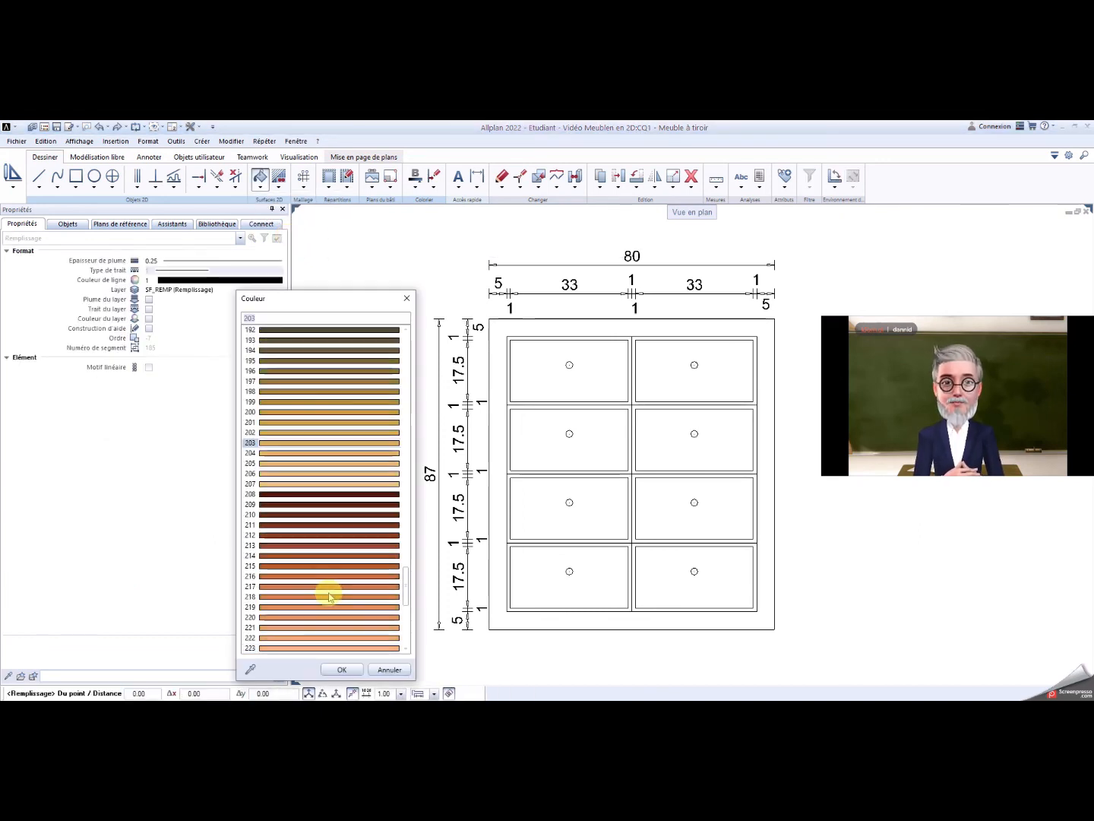
double_click(296, 445)
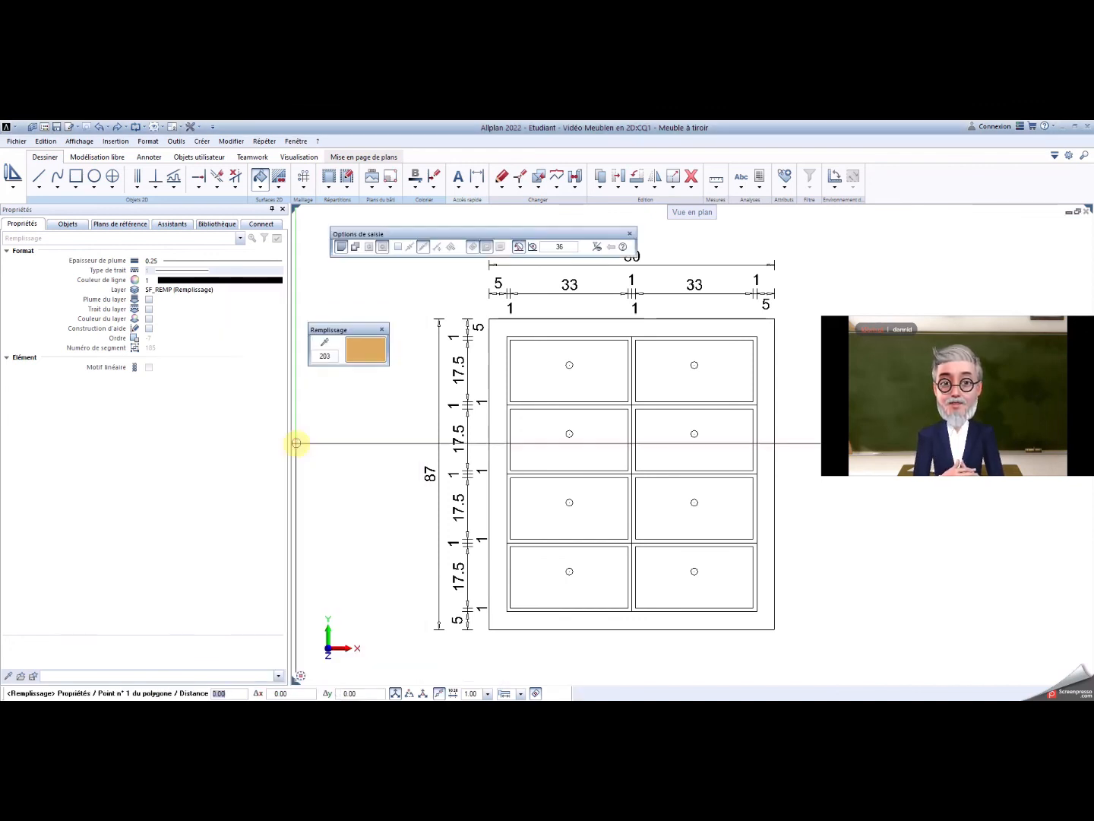
left_click(488, 320)
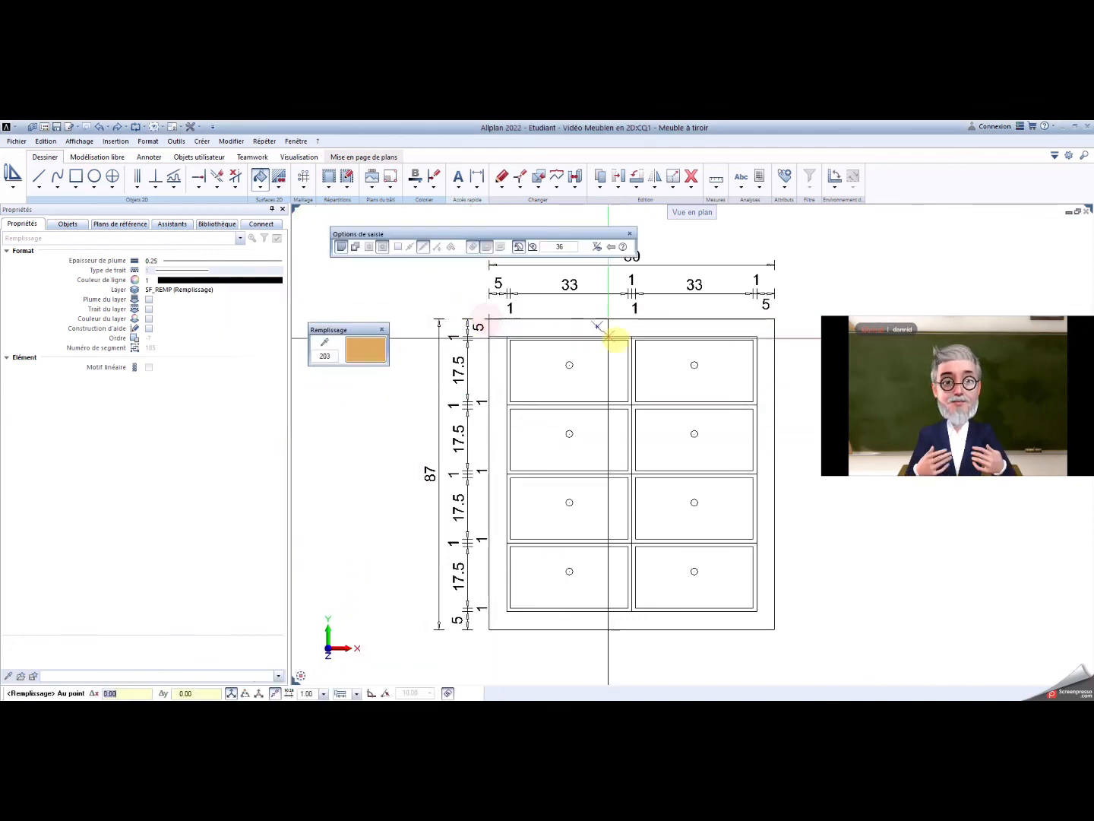
left_click(773, 320)
left_click(776, 629)
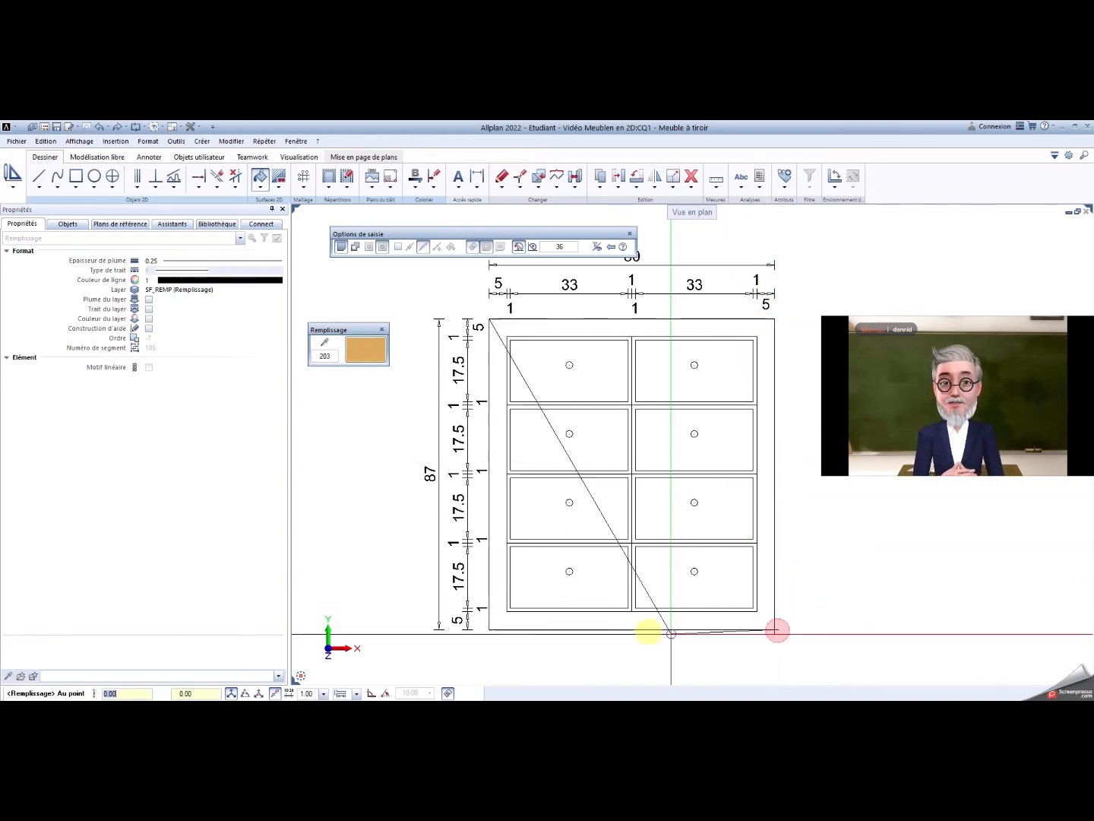
left_click(489, 629)
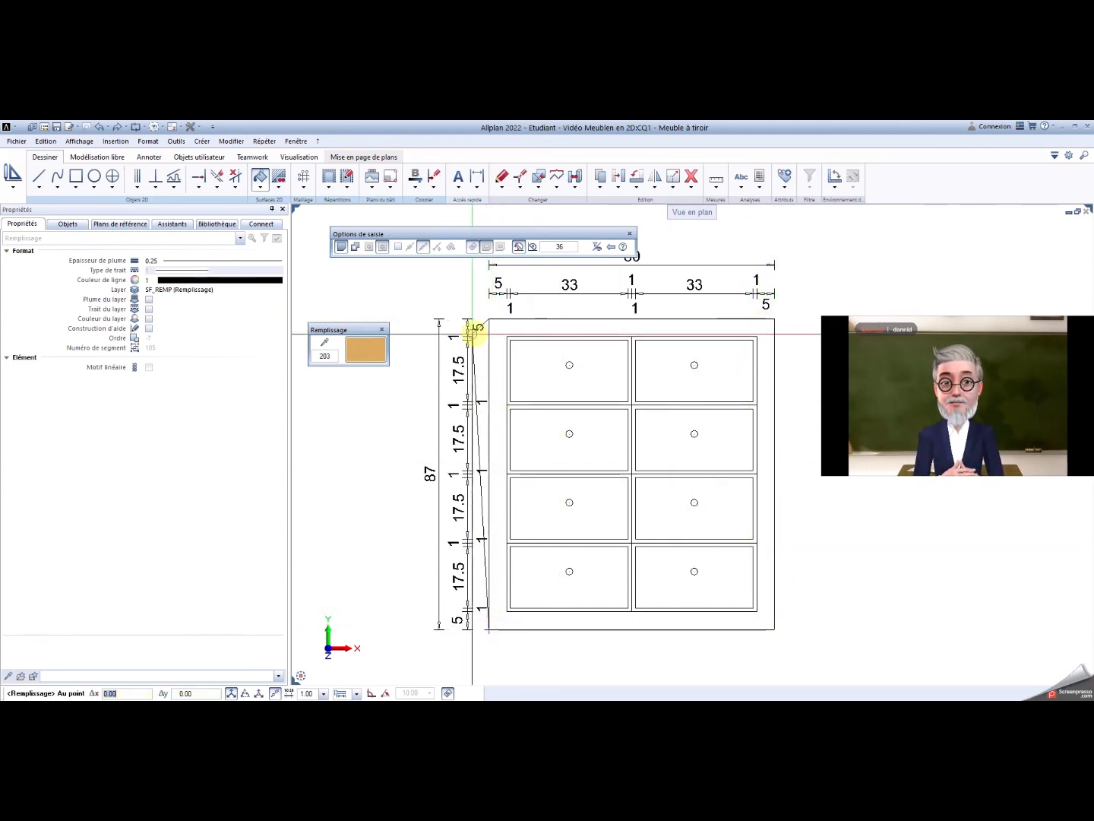
left_click(489, 320)
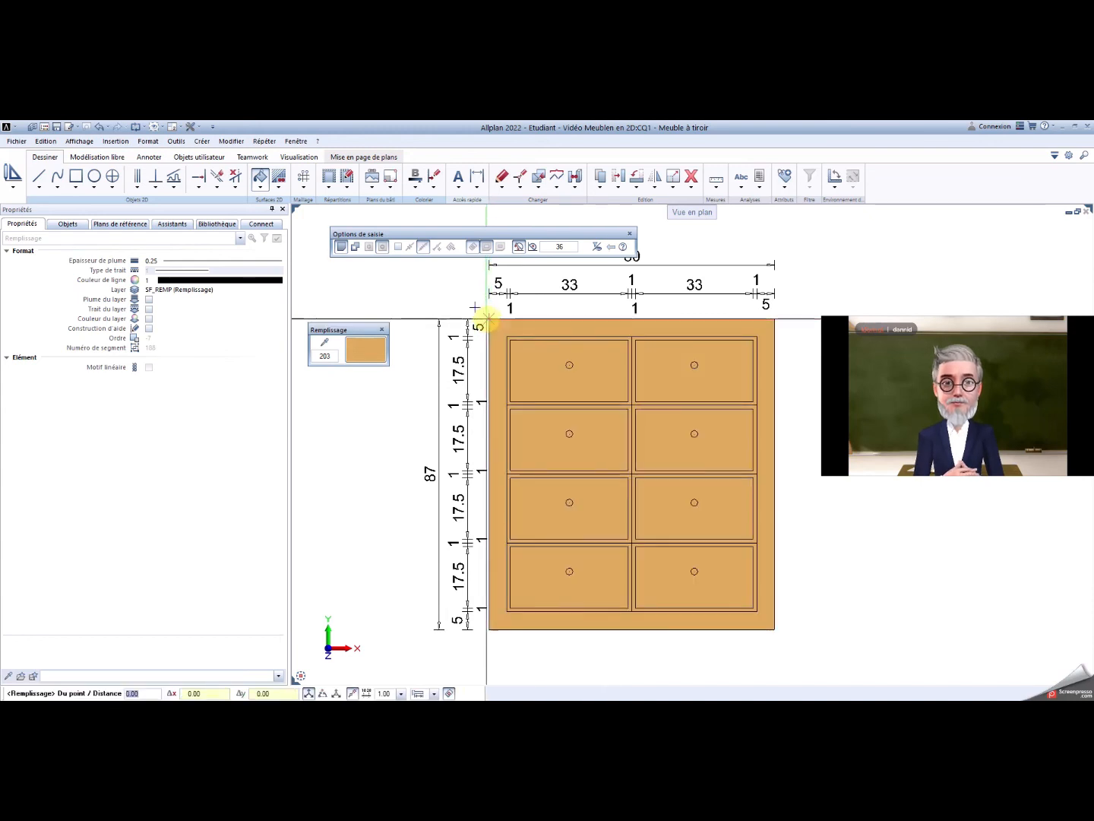
key("Escape")
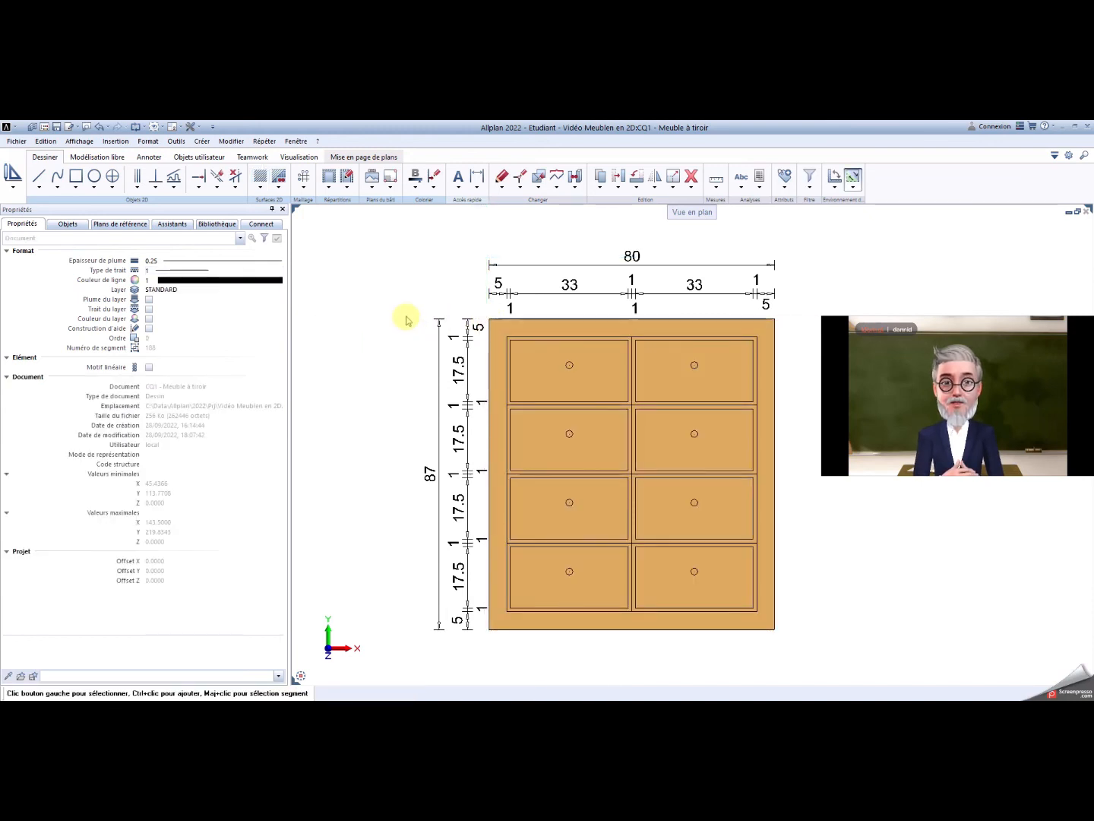